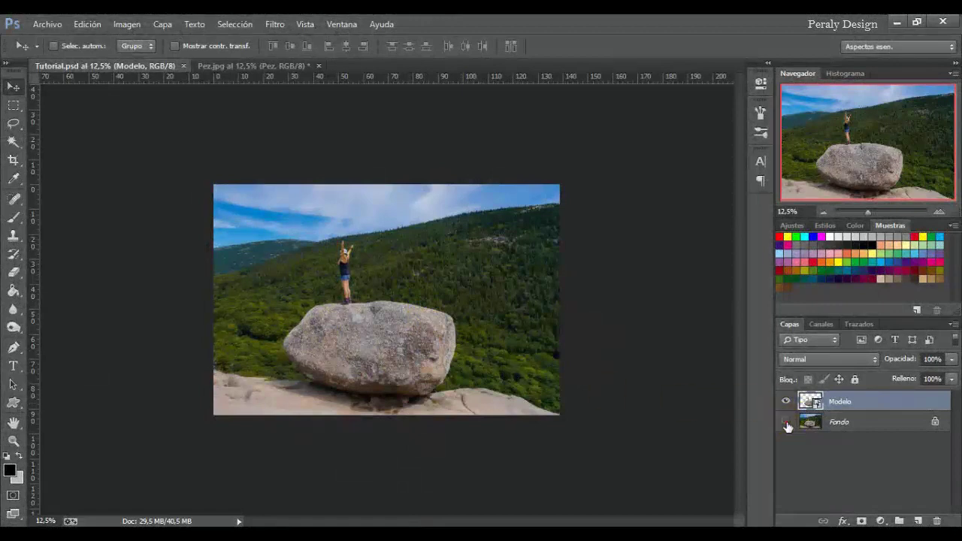
- Hide the Fondo hillside layer, comparing it on and off, then select Fondo
left_click(785, 422)
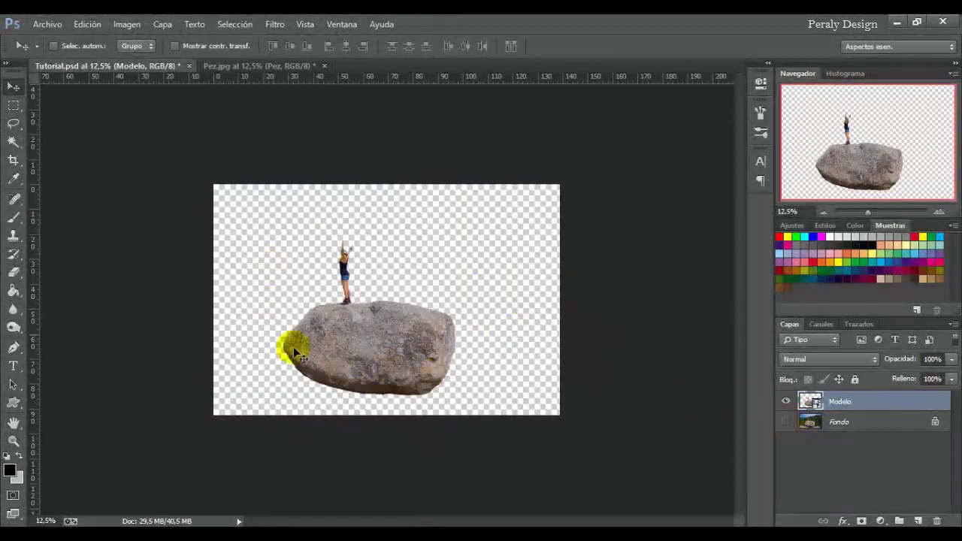
left_click(785, 422)
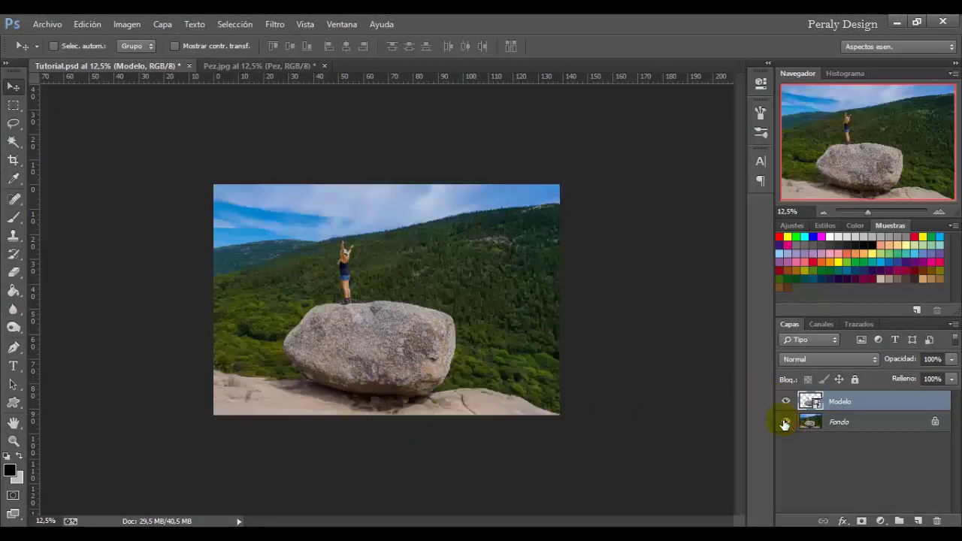
left_click(785, 422)
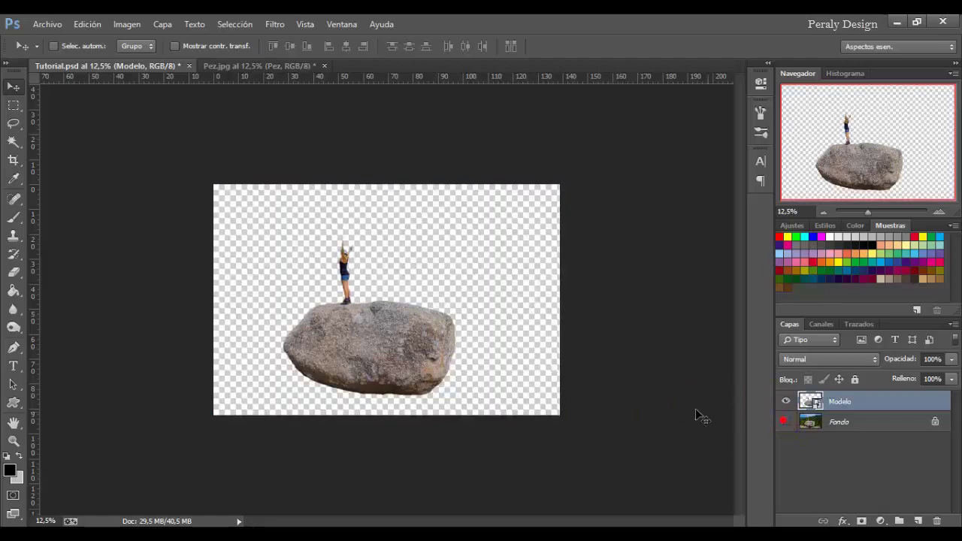
left_click(837, 420)
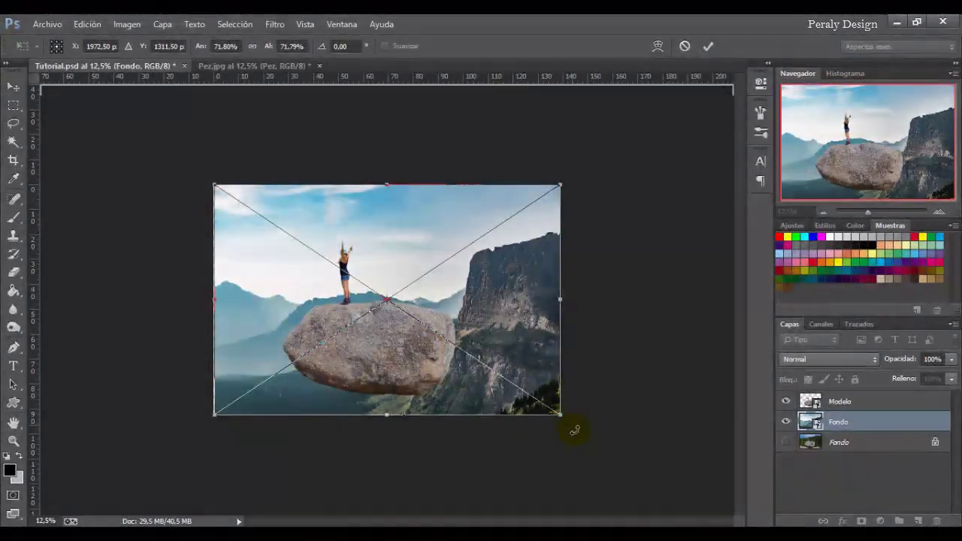
- Enlarge the placed mountain-cliff photo to about 73% to fill the canvas and commit
left_click_drag(559, 414, 563, 417)
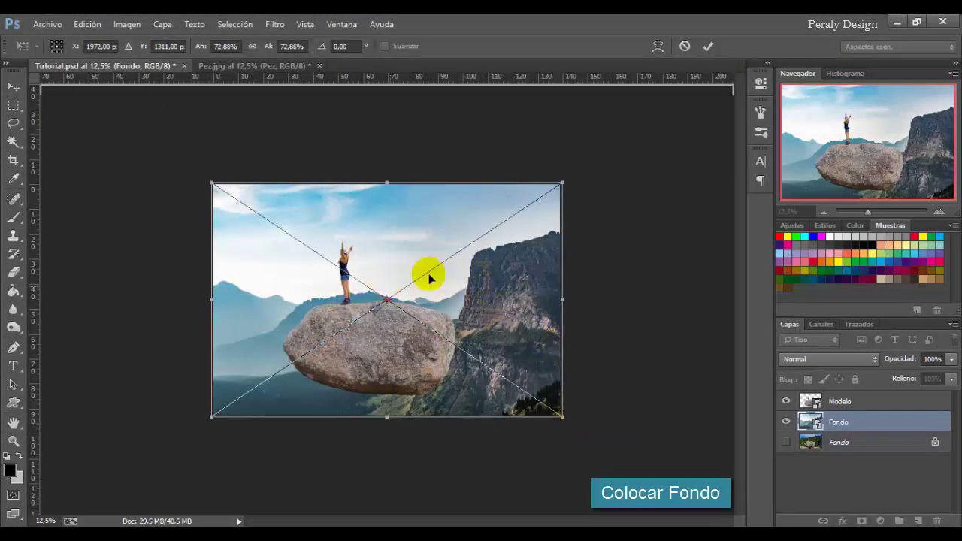
left_click(709, 47)
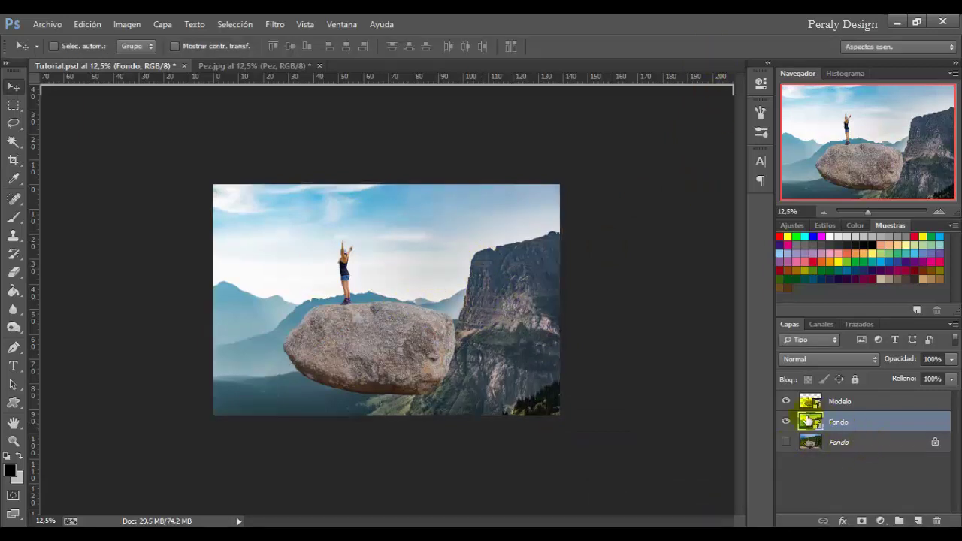
left_click(274, 24)
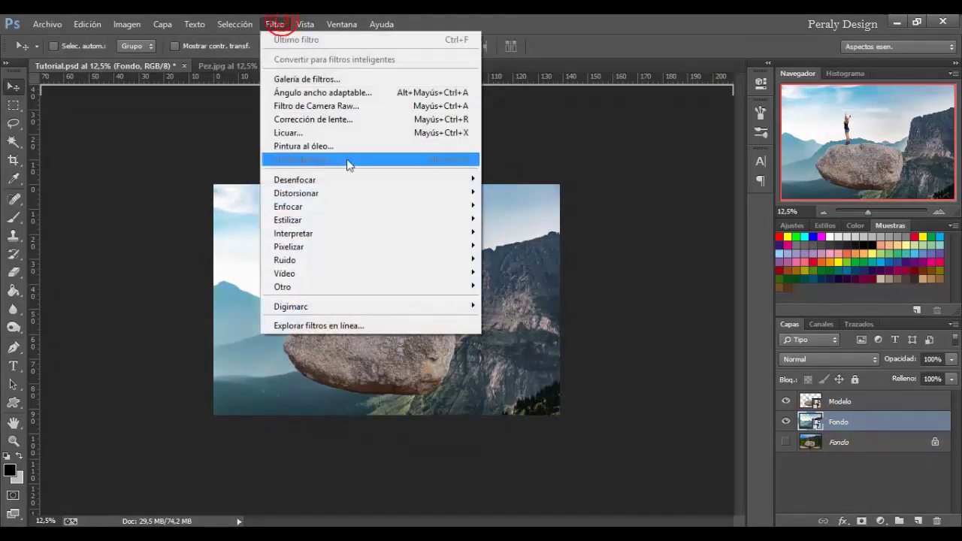
mouse_move(295, 179)
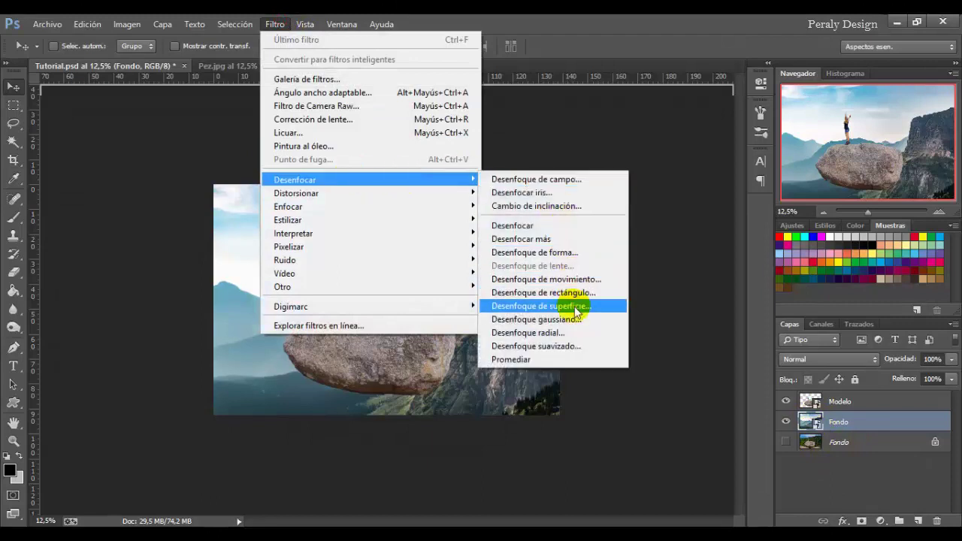
- Apply a Gaussian blur smart filter of 6,8 pixels to the mountain background
left_click(583, 326)
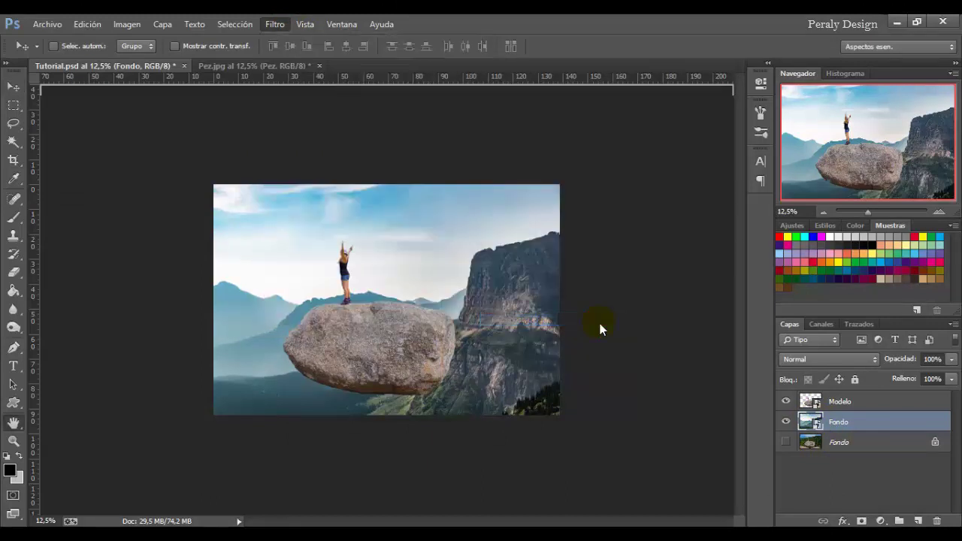
left_click(695, 308)
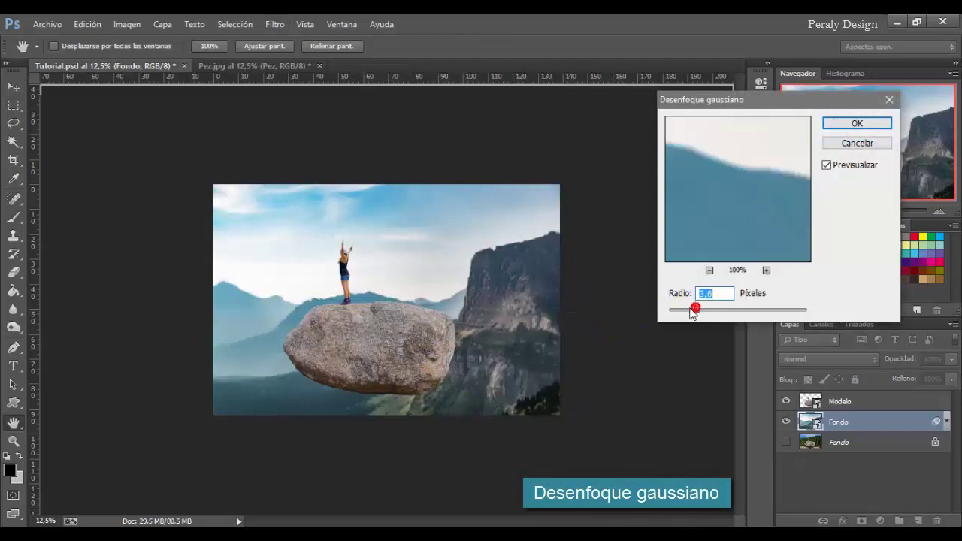
left_click_drag(694, 311, 719, 305)
left_click(720, 299)
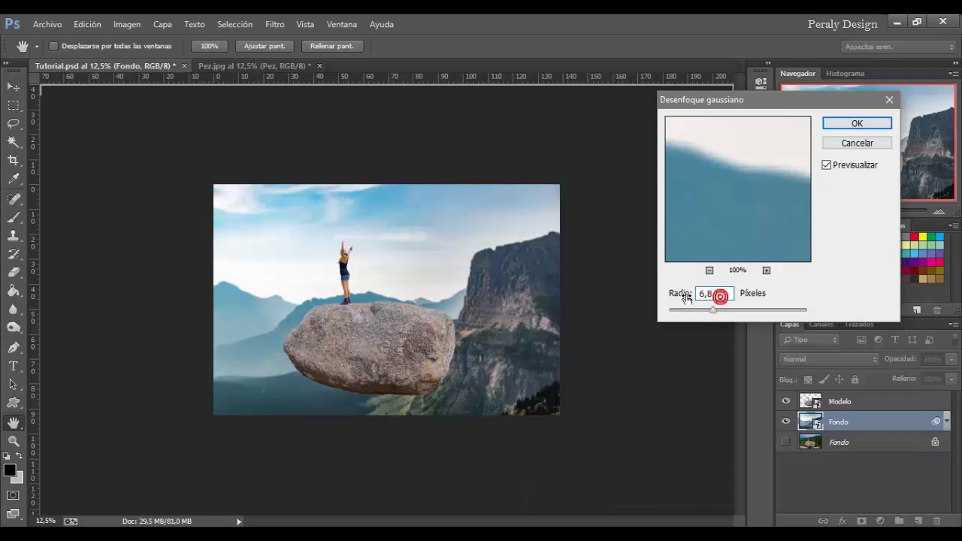
left_click(856, 124)
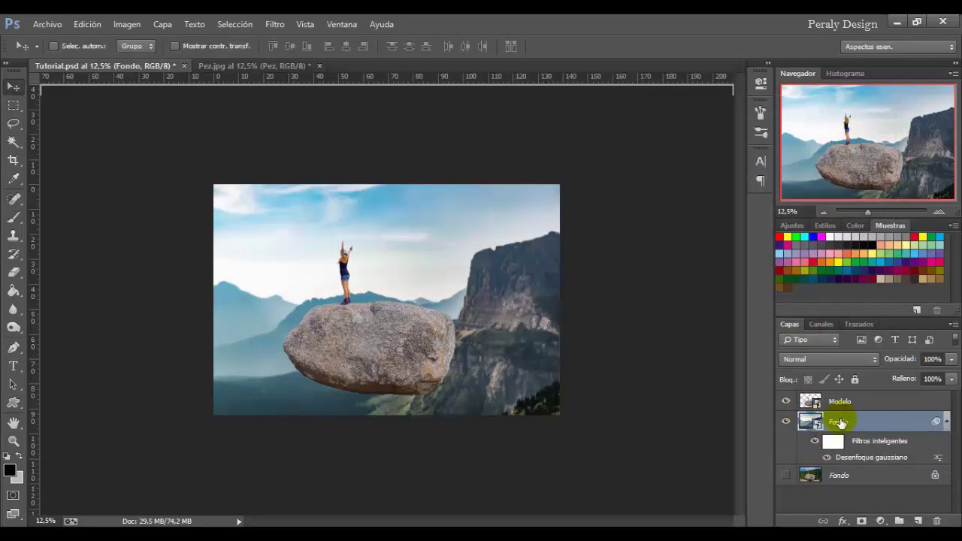
- Add a Tono/saturación adjustment layer with Saturación set to -50
left_click(880, 521)
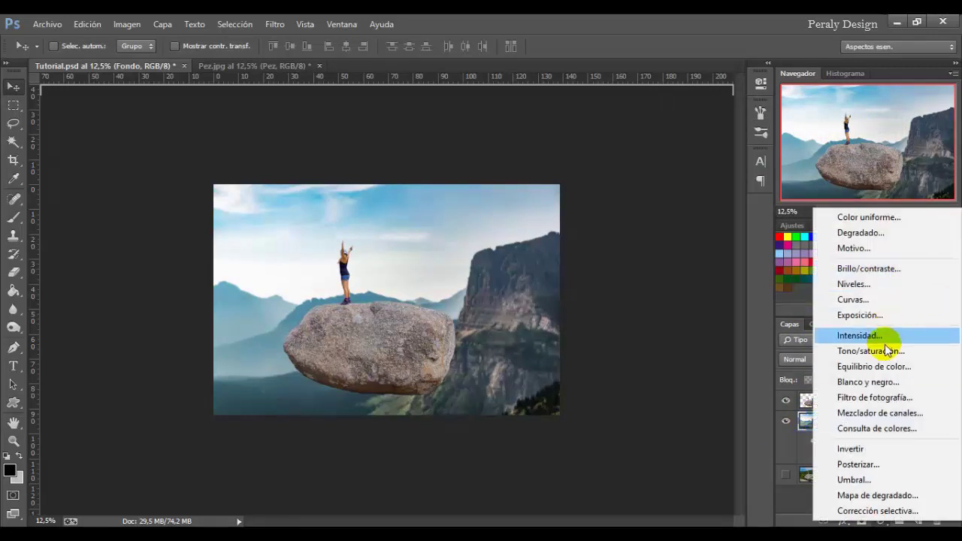
left_click(879, 353)
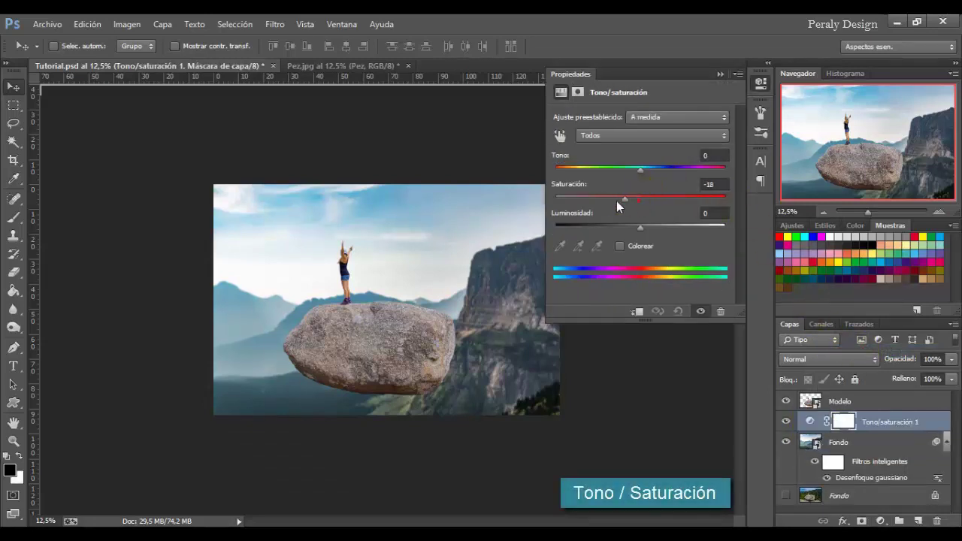
left_click_drag(616, 200, 597, 201)
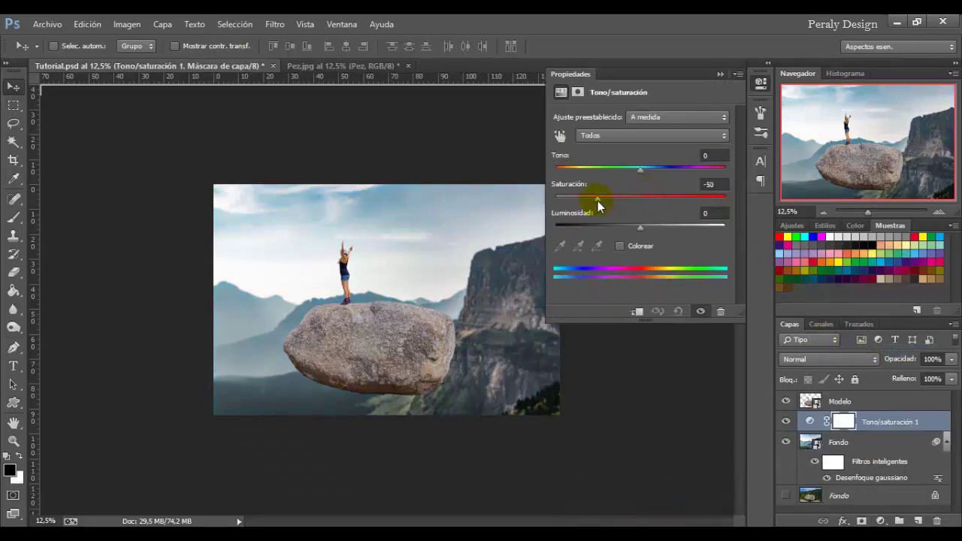
left_click(879, 520)
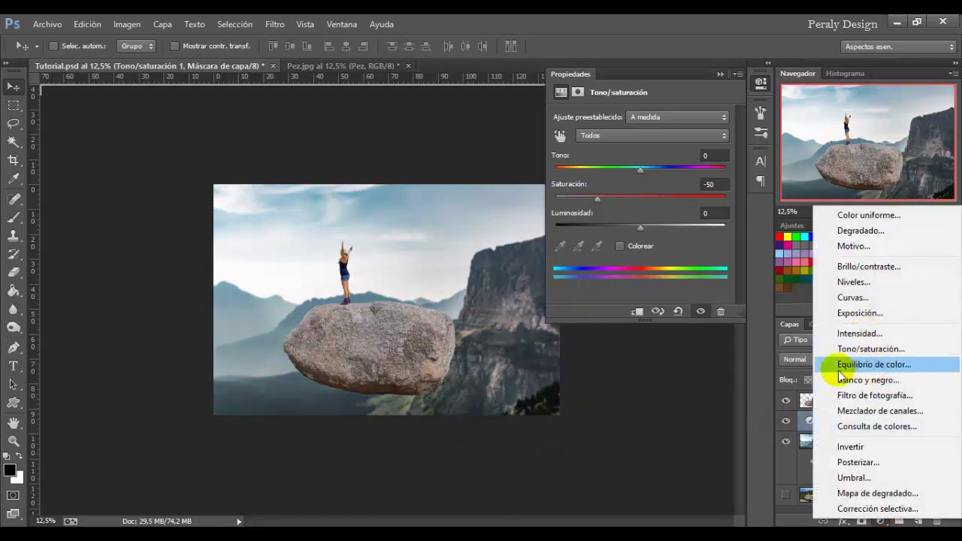
- Add an Equilibrio de color layer with Cian–Rojo midtones at +29, comparing it on and off
left_click(838, 368)
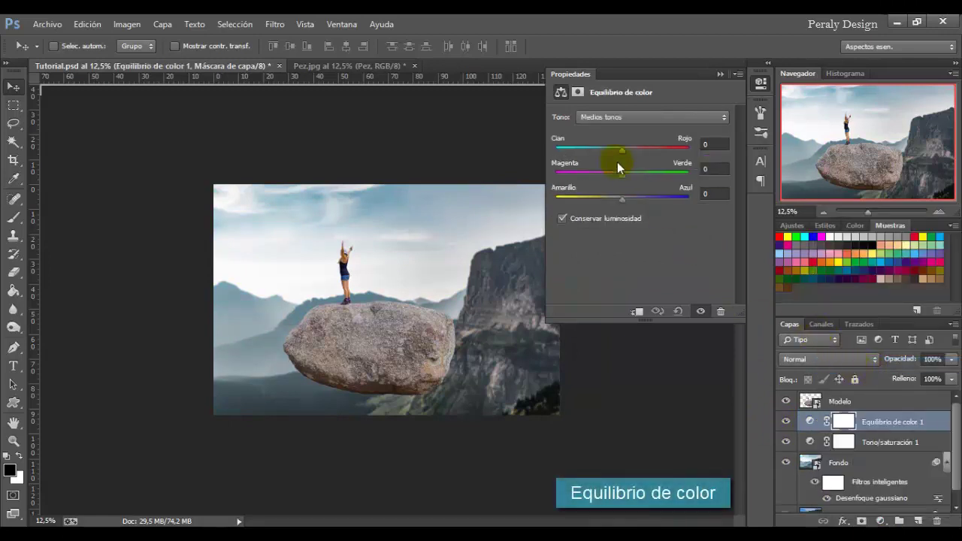
left_click_drag(634, 150, 640, 153)
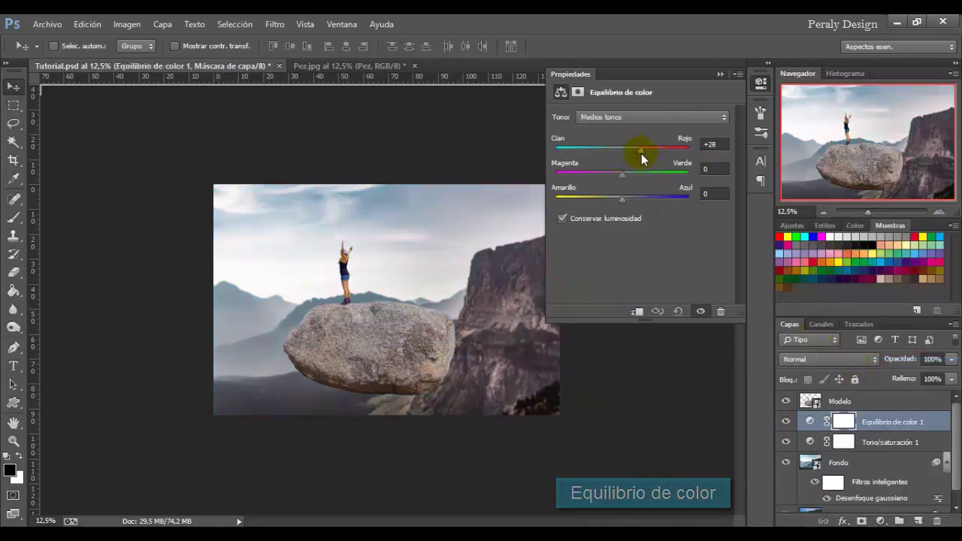
left_click(709, 145)
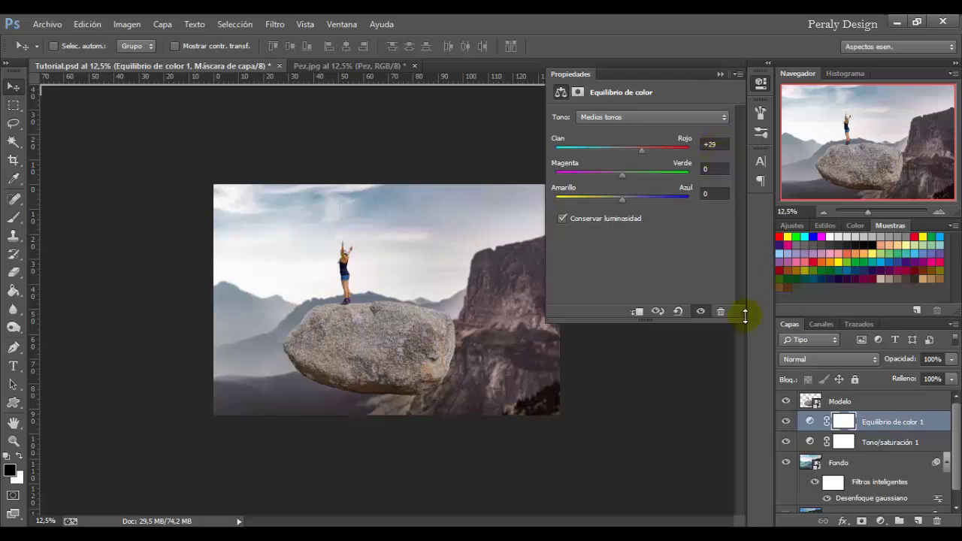
left_click(786, 421)
left_click(785, 422)
left_click(720, 76)
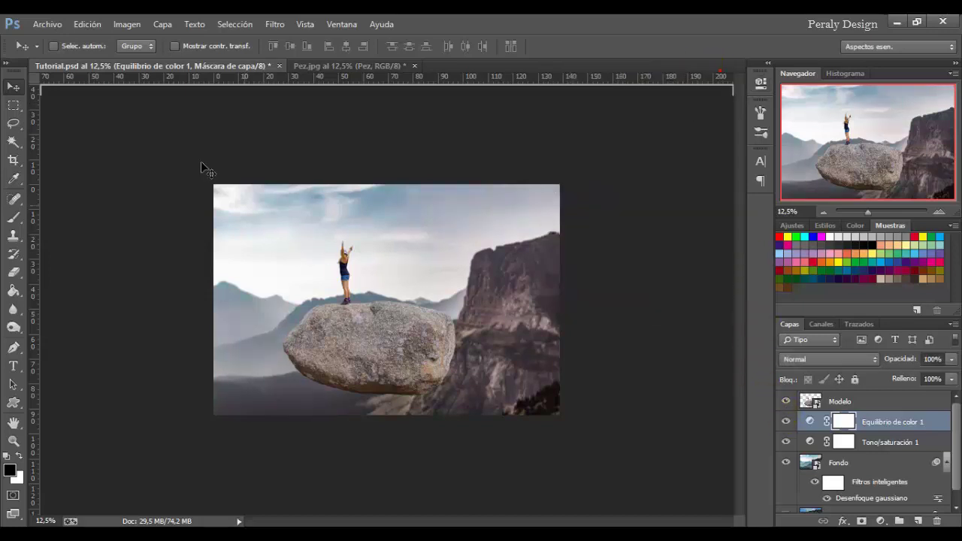
- Move the Modelo woman-and-boulder layer right, then select the Equilibrio de color 1 layer
left_click(841, 403)
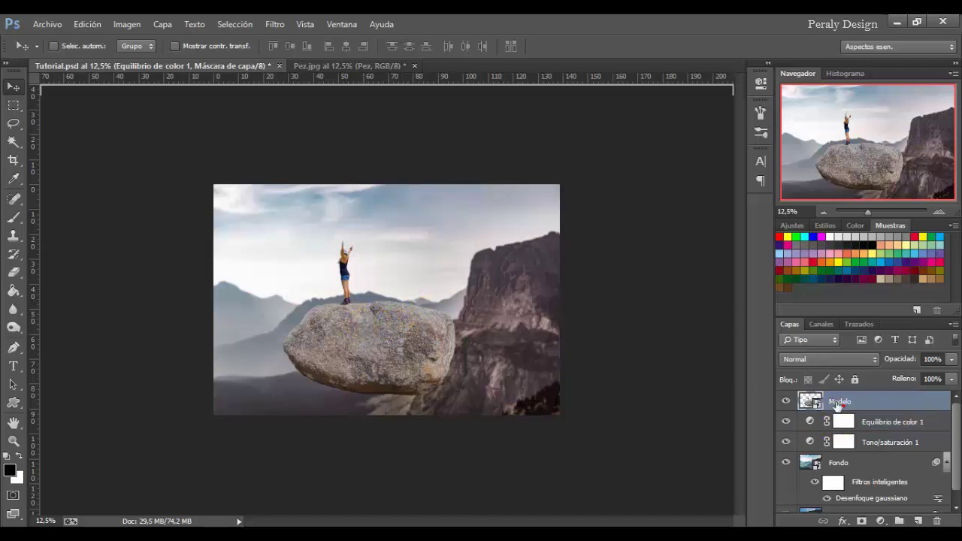
left_click_drag(358, 340, 483, 343)
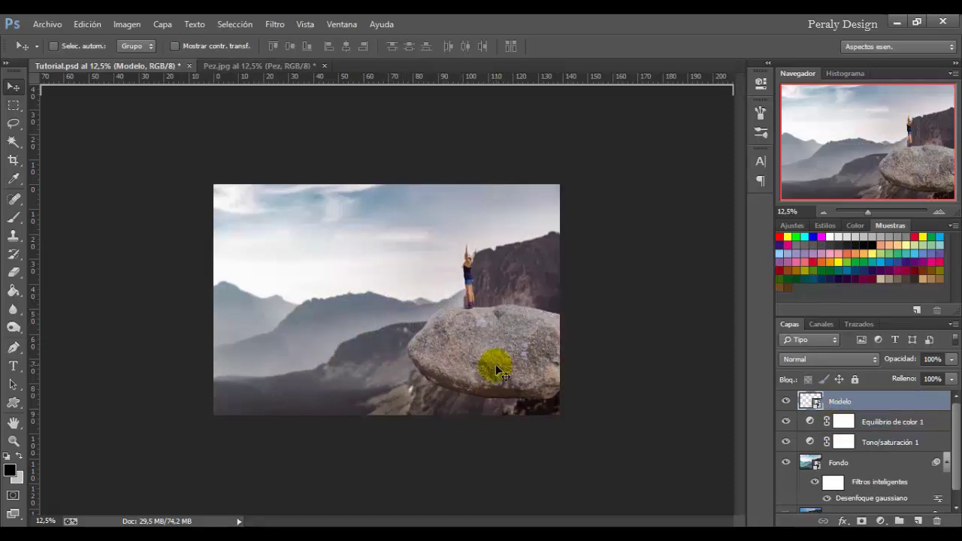
left_click(875, 427)
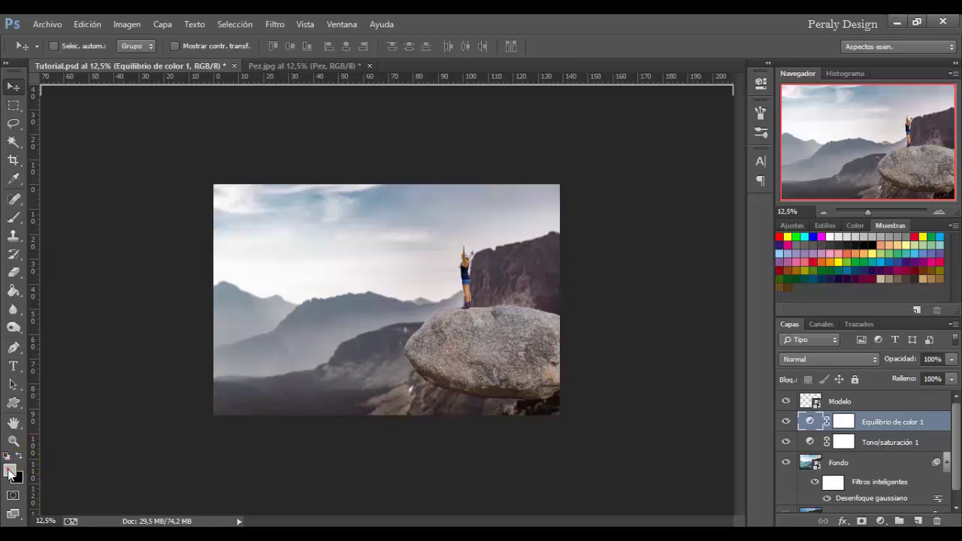
left_click(10, 471)
- Set foreground to #bbbbbb and add a Degradado fill layer pushed lower as haze
left_click(760, 247)
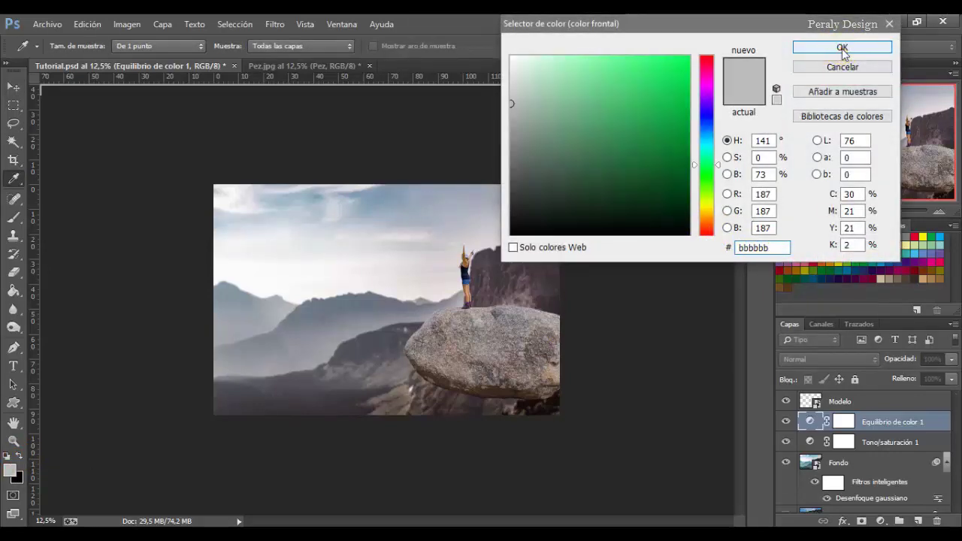
left_click(837, 49)
left_click(880, 521)
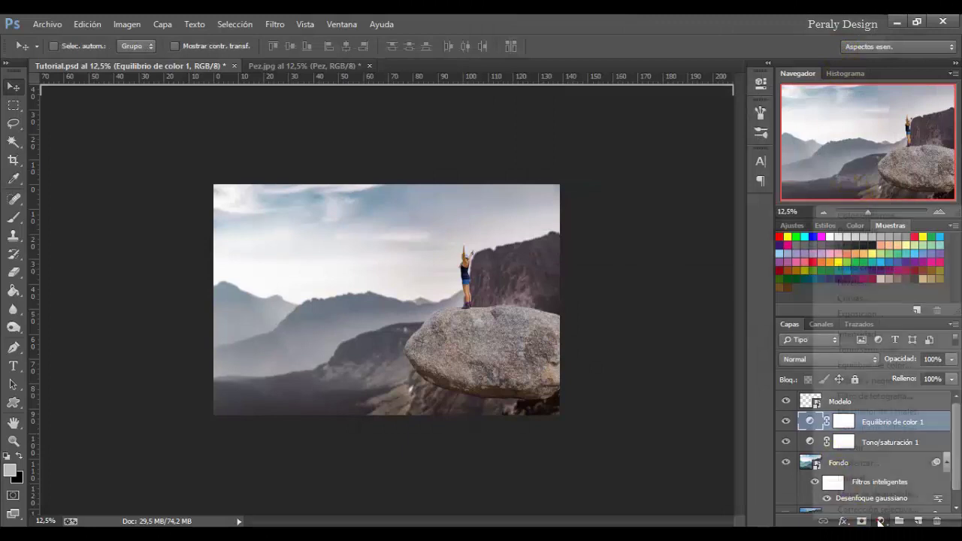
left_click(872, 232)
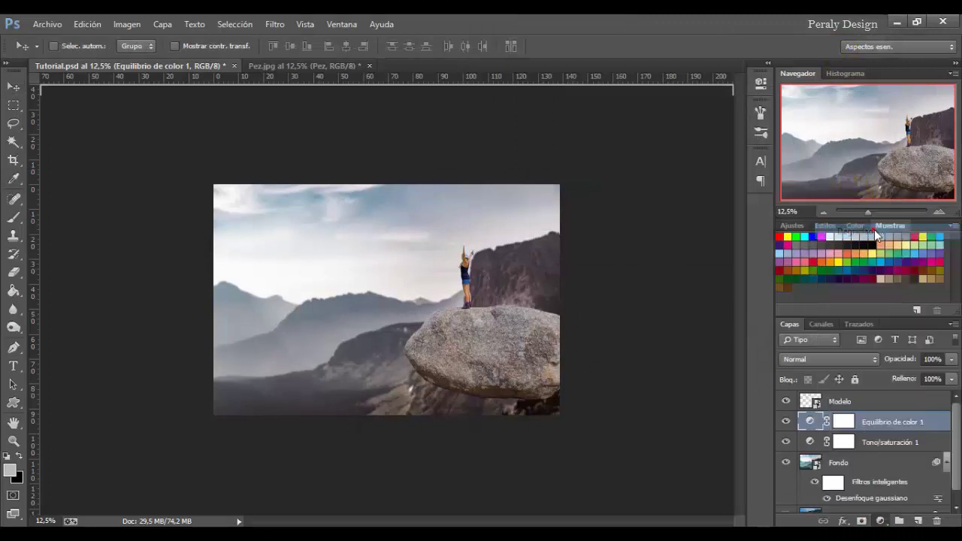
mouse_move(434, 310)
left_mouse_down()
mouse_move(442, 389)
mouse_move(502, 327)
left_mouse_up()
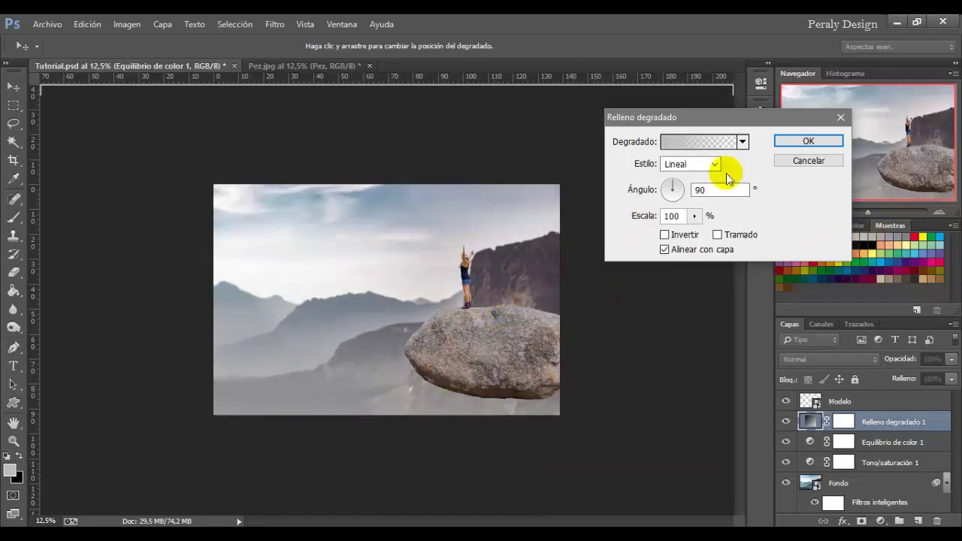
left_click(808, 141)
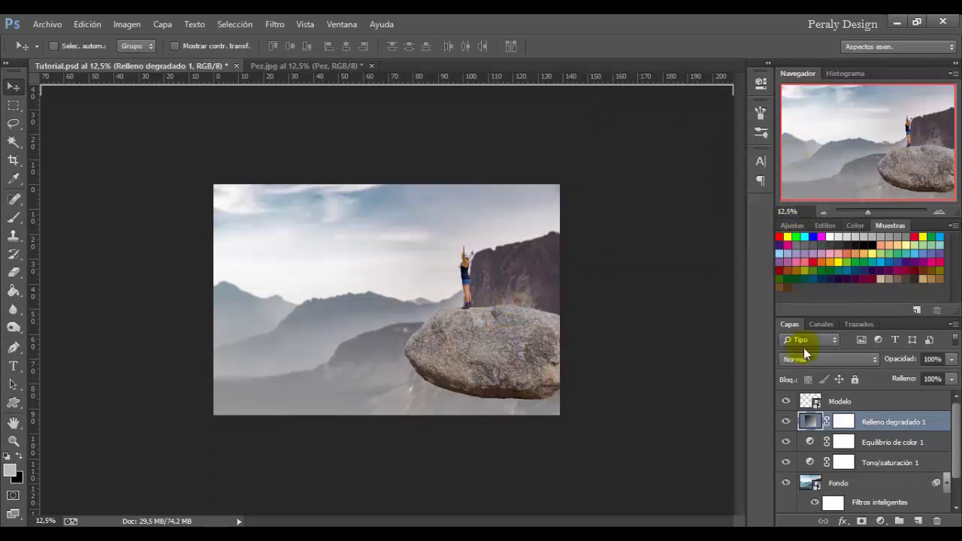
left_click(871, 424)
- Duplicate the gradient fill and invert it so the copy hazes the upper scene
key("ctrl+j")
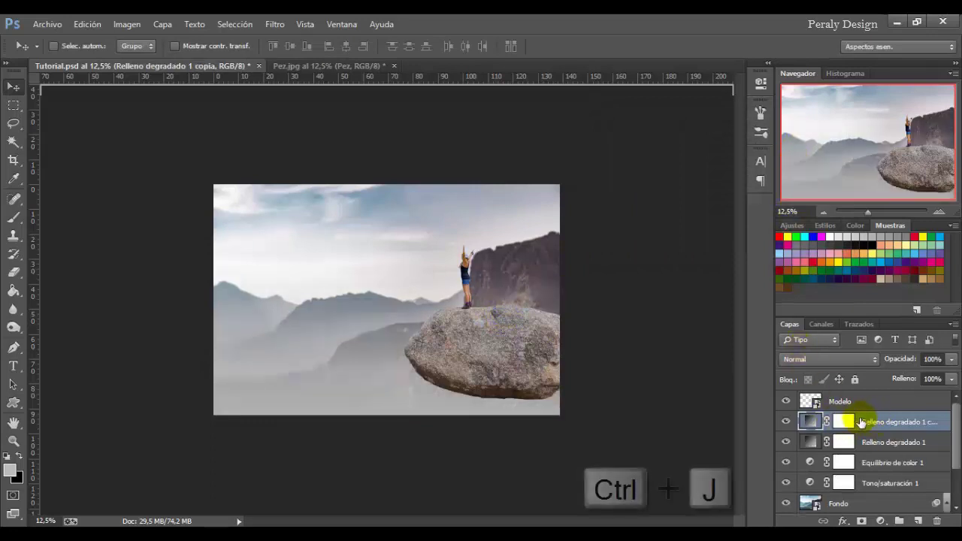
double_click(807, 425)
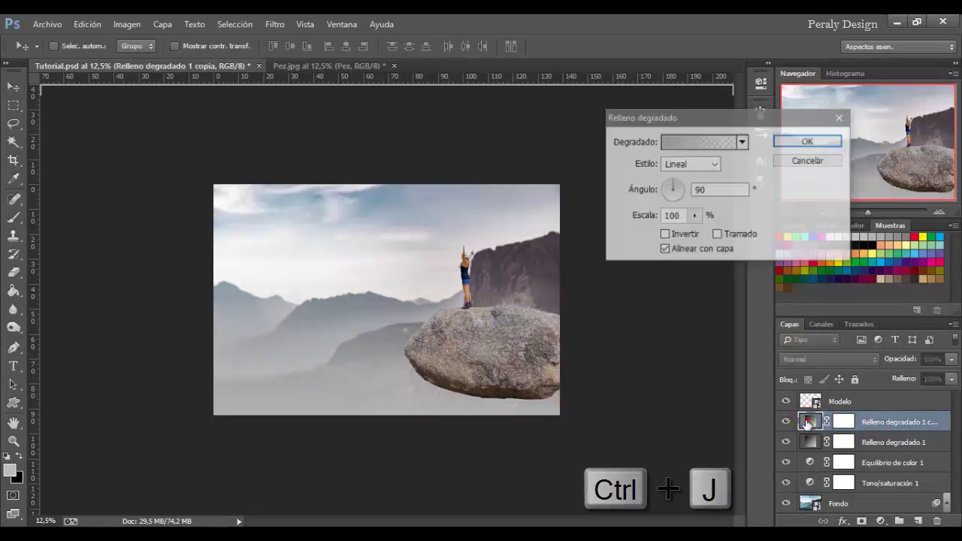
left_click(663, 234)
left_click_drag(502, 198, 517, 211)
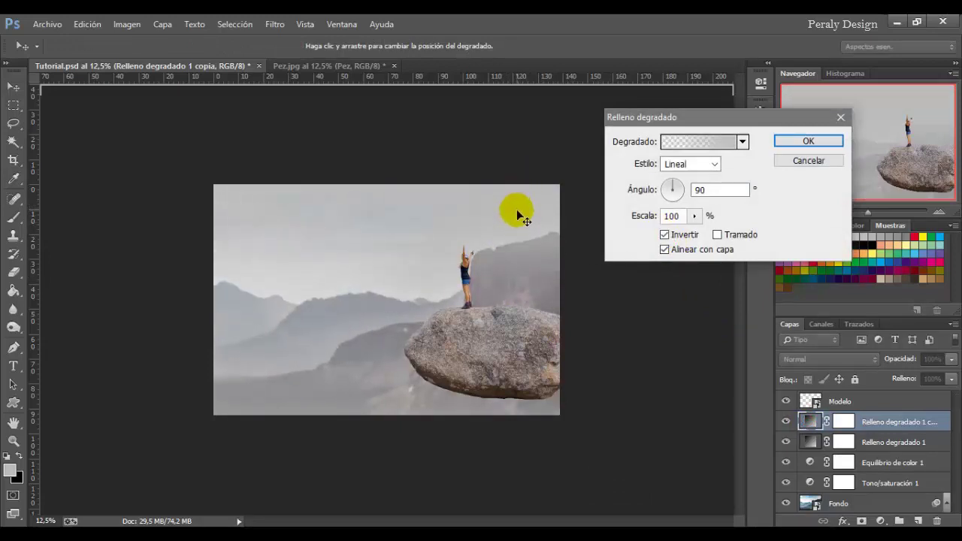
left_click(805, 142)
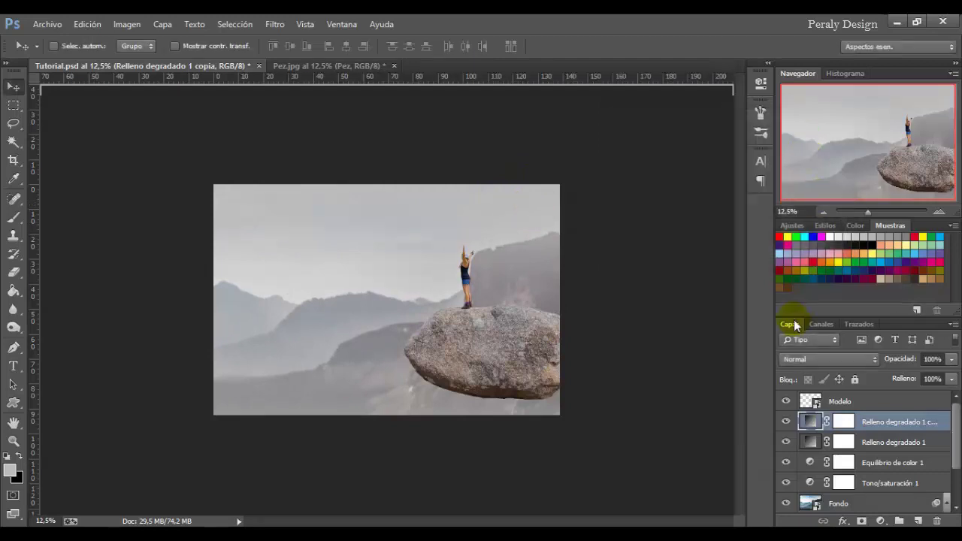
- Compare the haze copy on and off, select Modelo, and switch to Pez.jpg
left_click(784, 443)
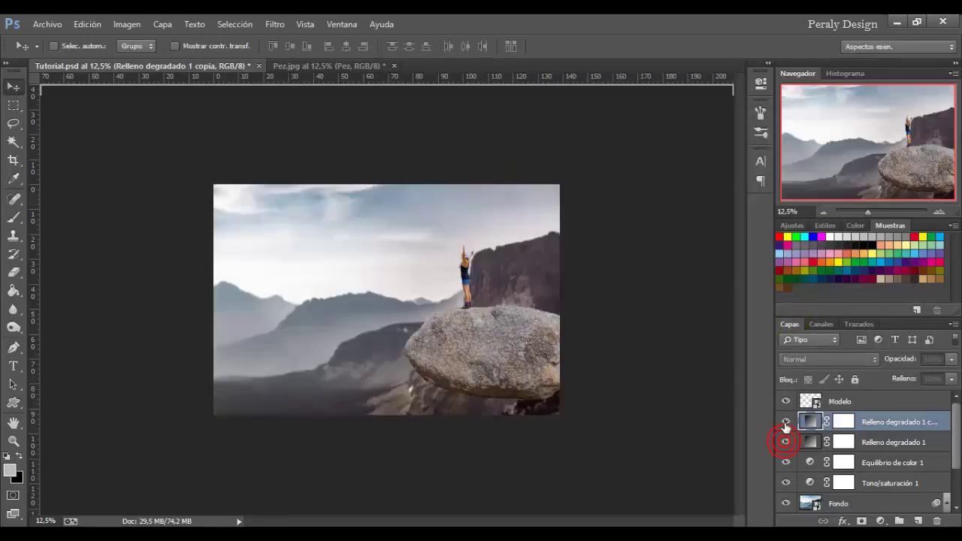
left_click(785, 421)
left_click(836, 399)
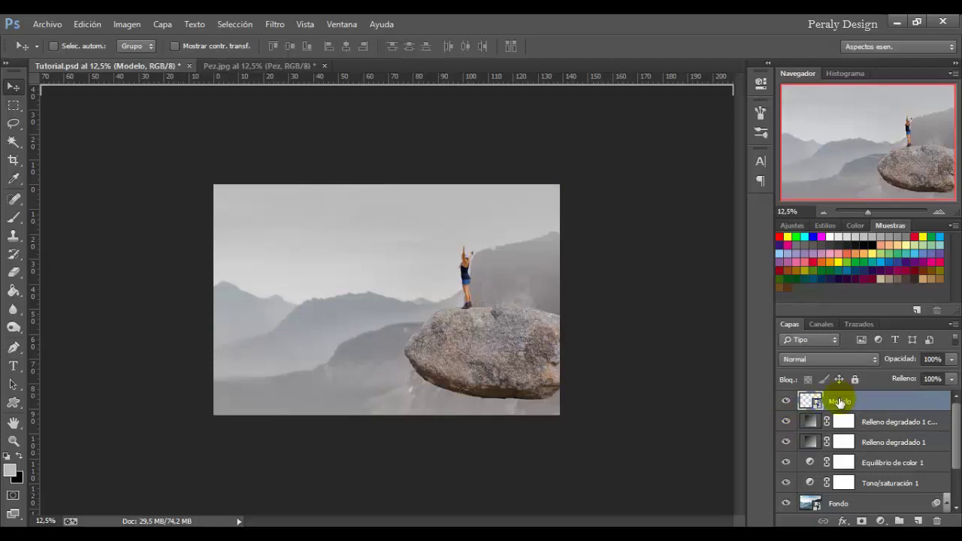
left_click(226, 67)
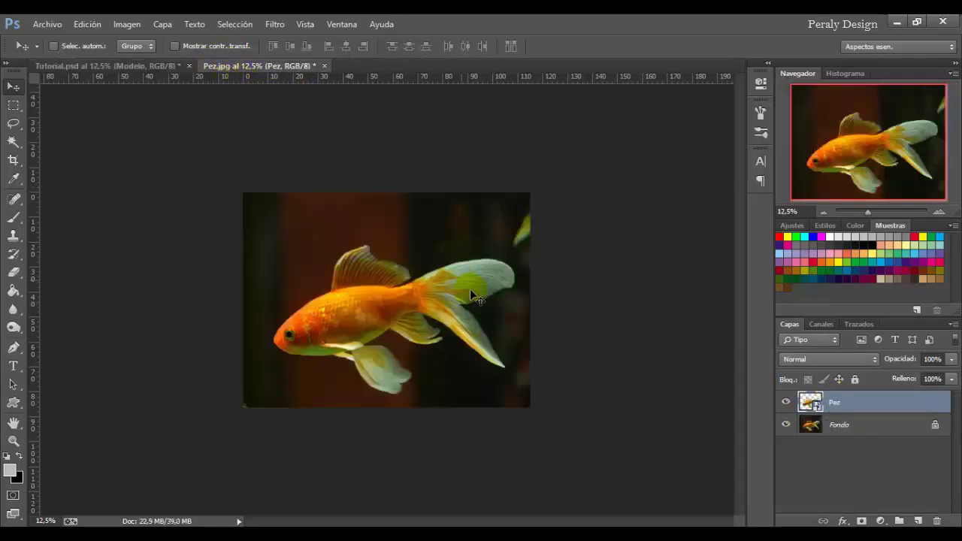
- Hide the Pez.jpg Fondo layer, checking the dark background on and off
left_click(785, 425)
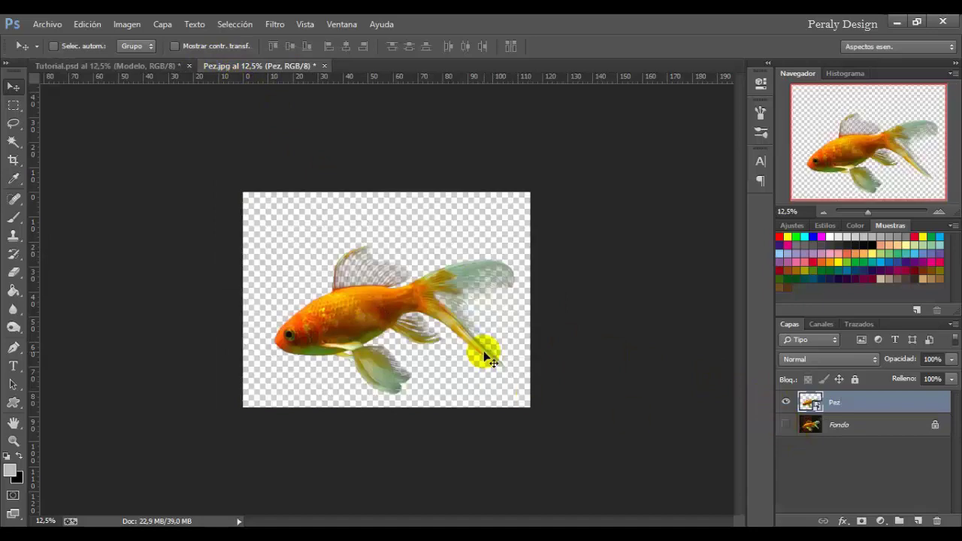
left_click(785, 425)
left_click(785, 425)
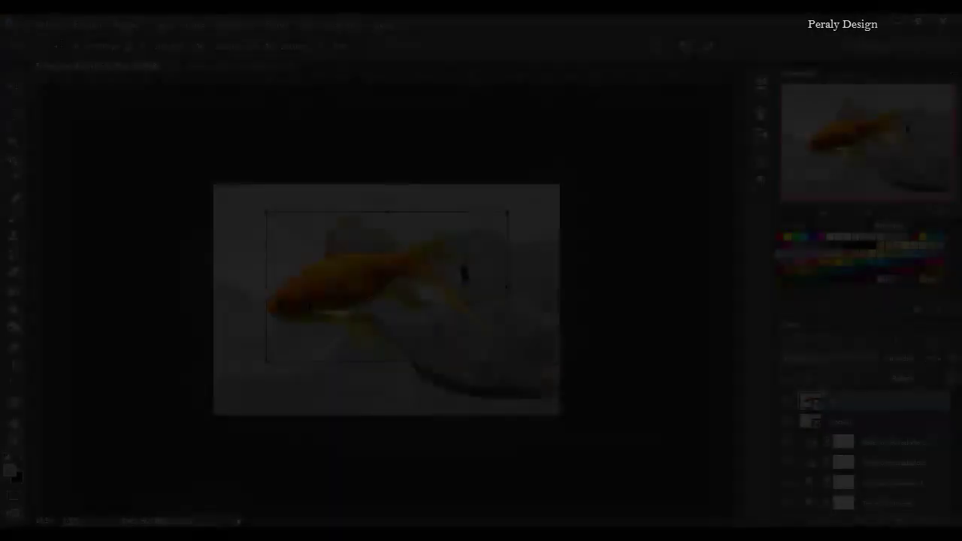
- Flip the placed goldfish horizontally, move it to the upper left, and commit
right_click(428, 291)
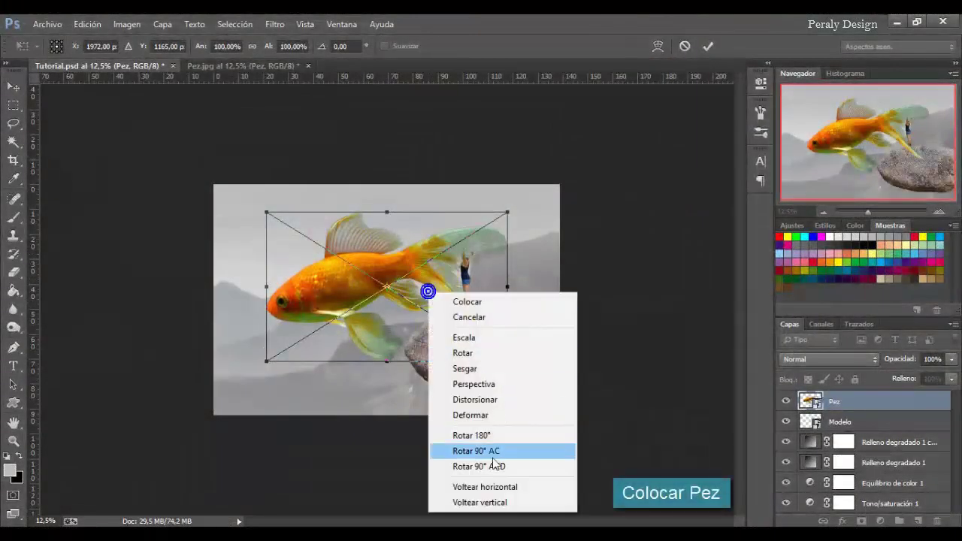
left_click(489, 486)
left_click_drag(465, 310, 384, 285)
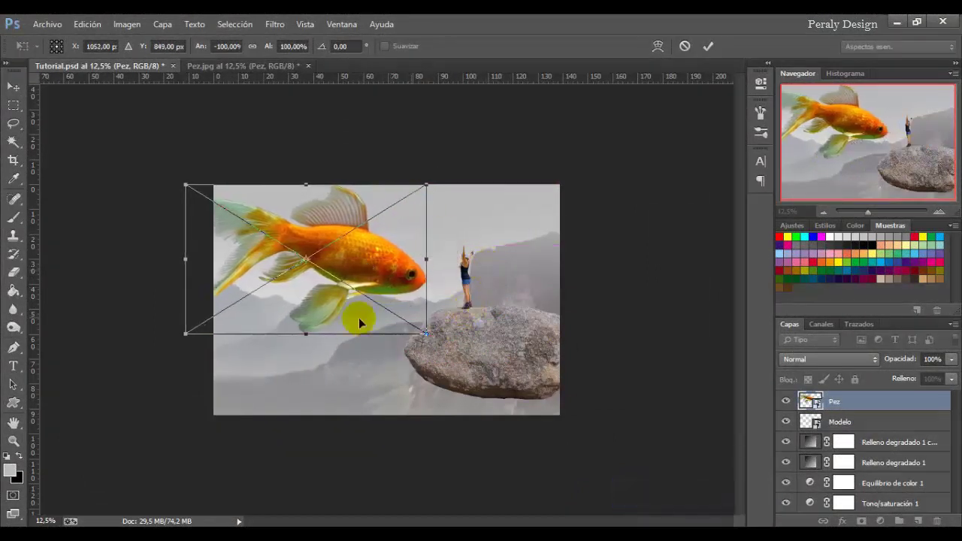
left_click(709, 48)
- Compare the fish layer on and off, then add an empty Capa 1 above Modelo
left_click(785, 402)
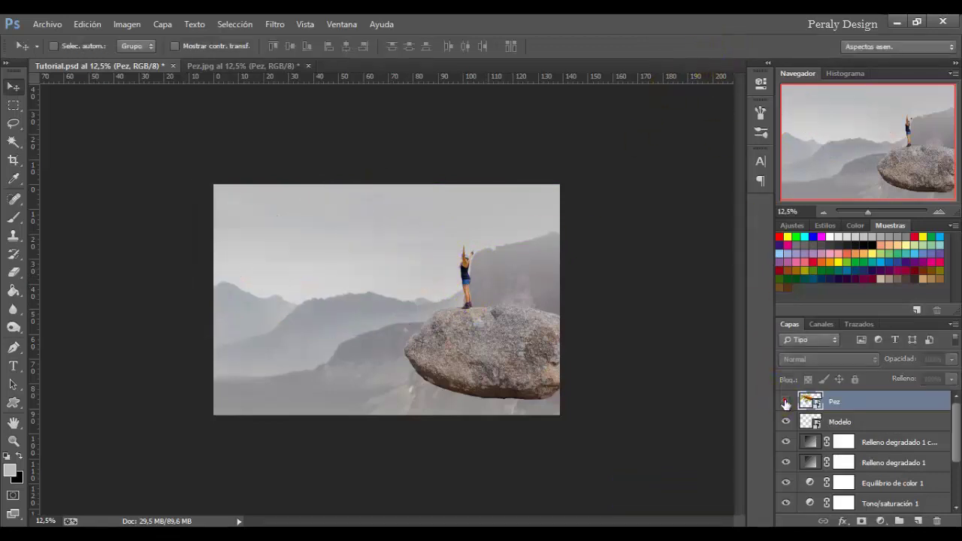
left_click(785, 402)
left_click(839, 422)
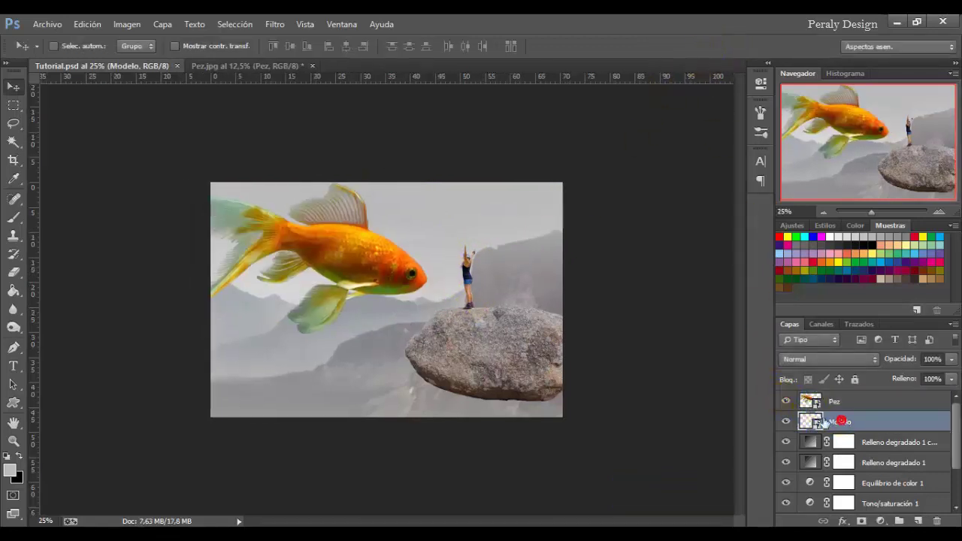
left_click(918, 521)
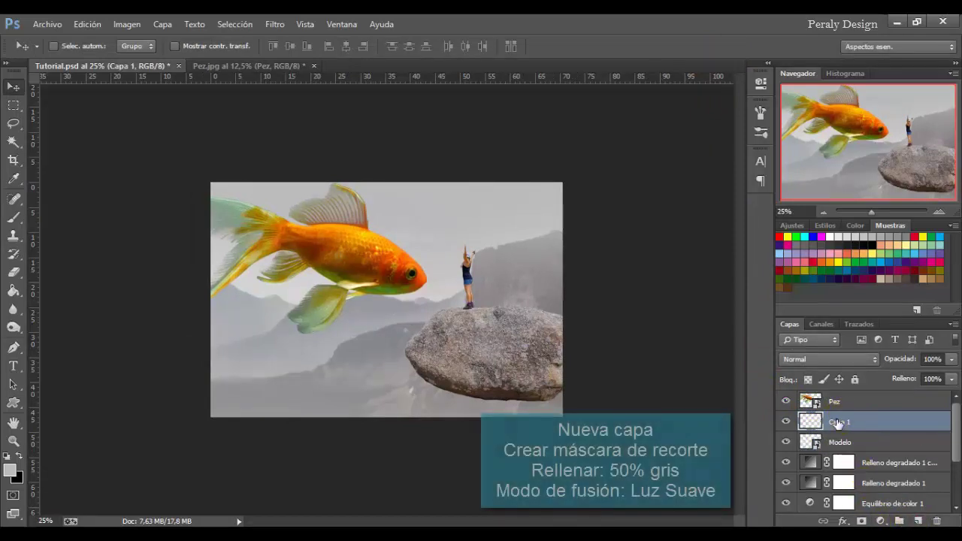
- Clip Capa 1 to Modelo, fill it with 50% gris, and set its blend mode to Luz suave
right_click(839, 422)
left_click(699, 267)
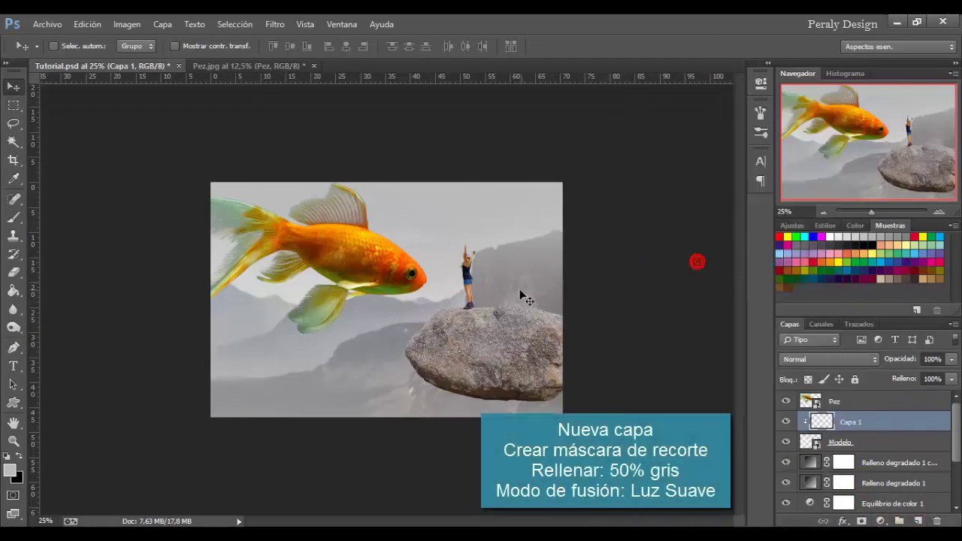
left_click(91, 26)
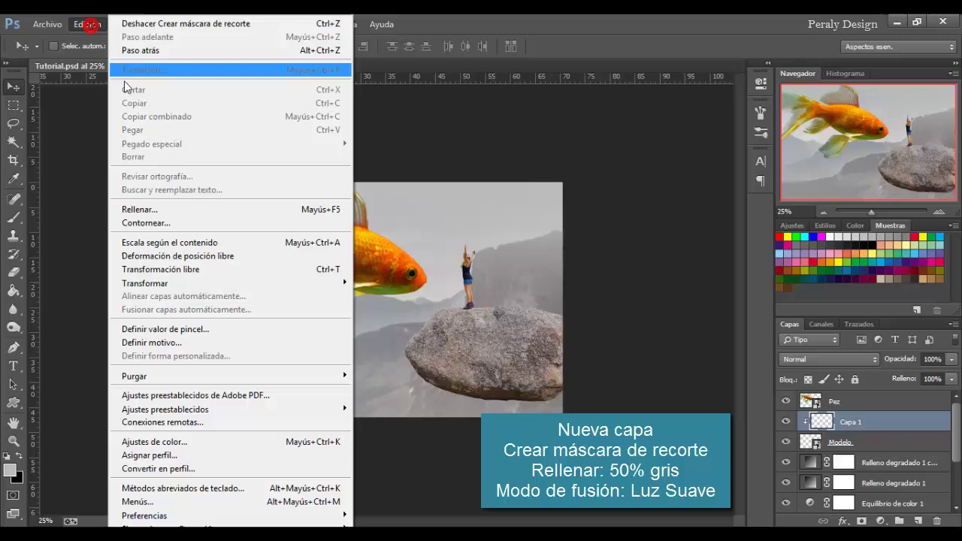
left_click(149, 210)
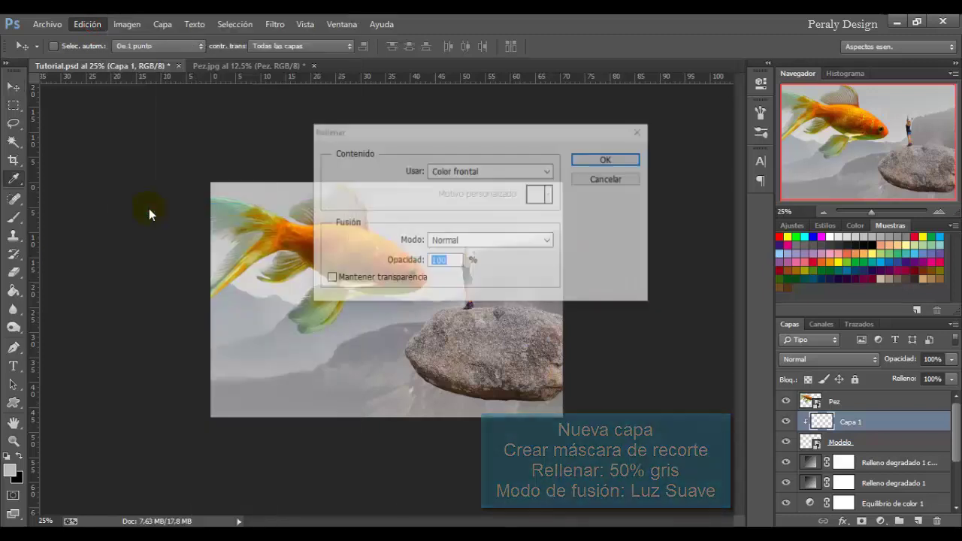
left_click(468, 173)
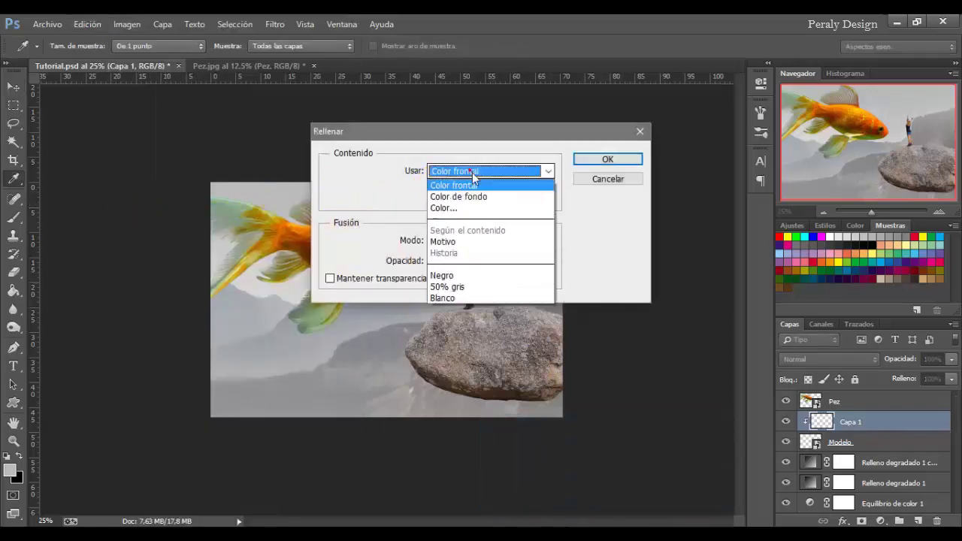
left_click(453, 286)
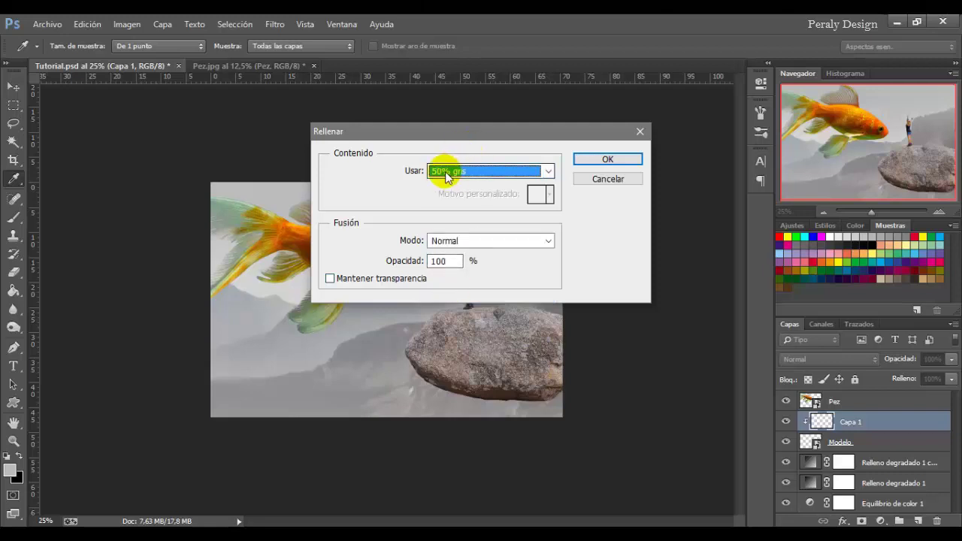
left_click(601, 159)
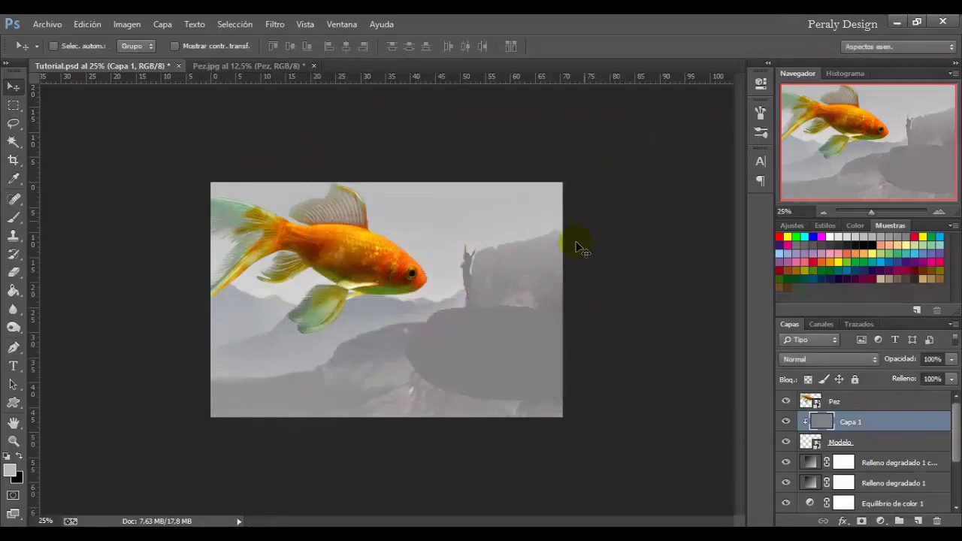
left_click(802, 361)
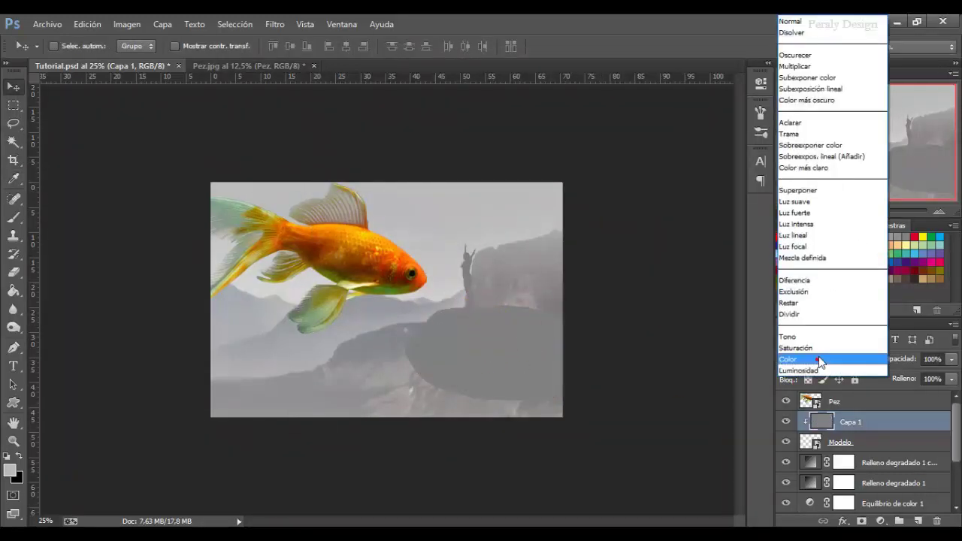
left_click(802, 202)
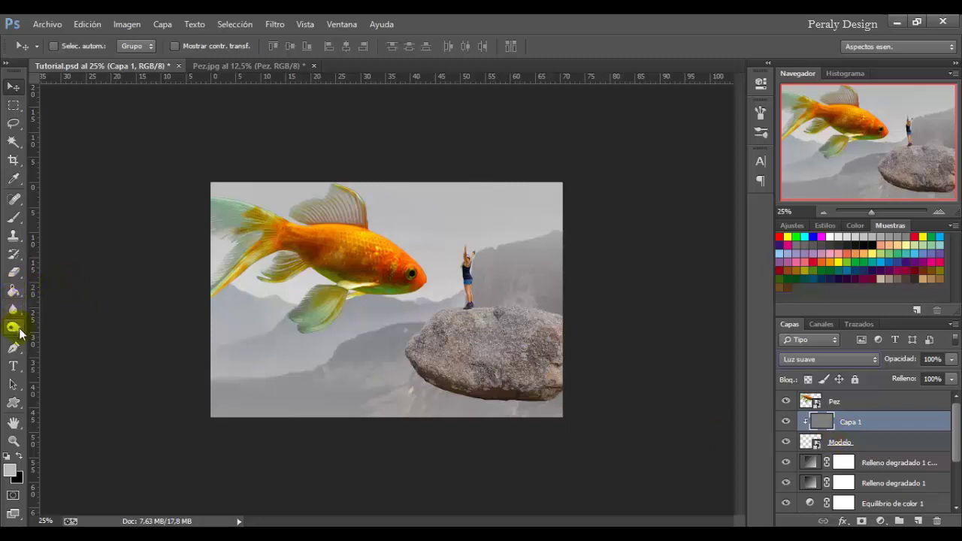
- Select the Burn (Subexponer) tool with a large soft 303 px brush
left_click(14, 331)
right_click(13, 328)
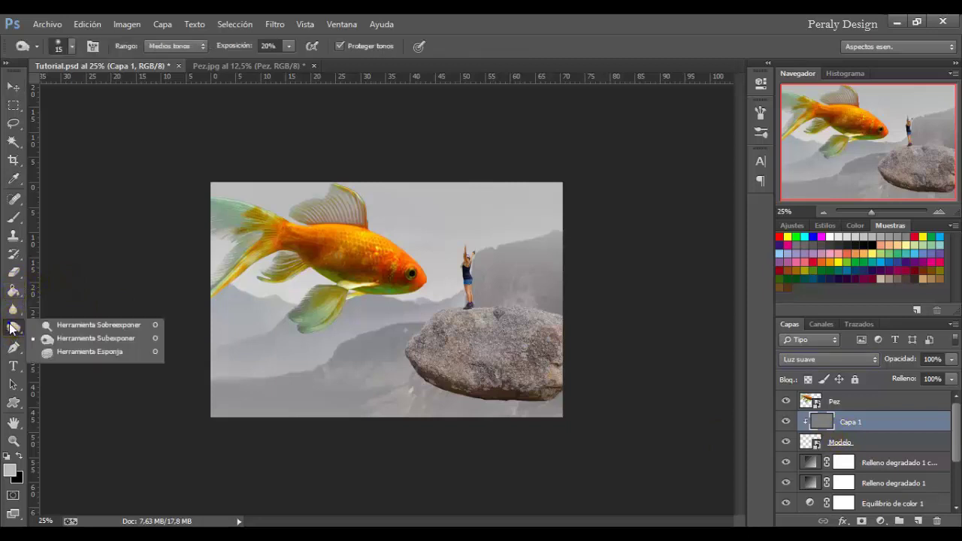
left_click(72, 335)
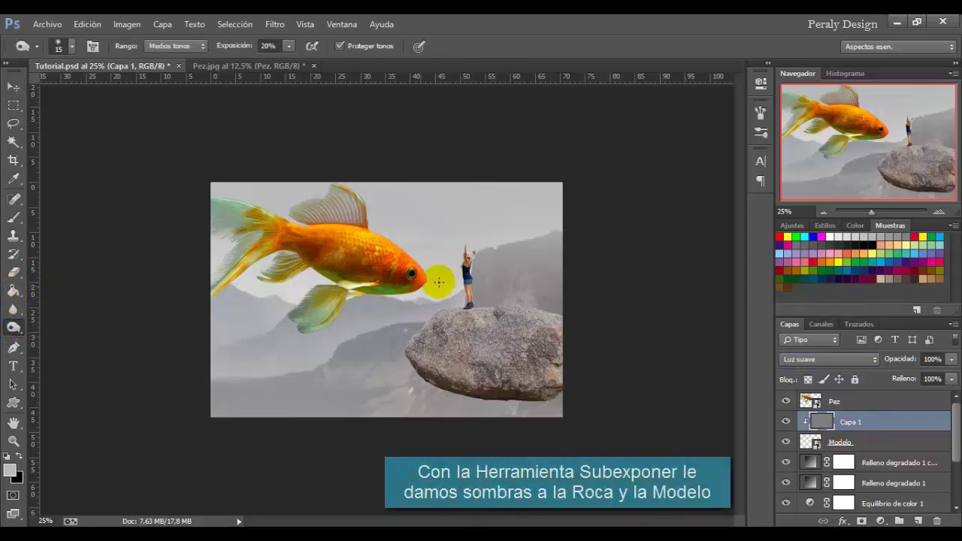
right_click(517, 284)
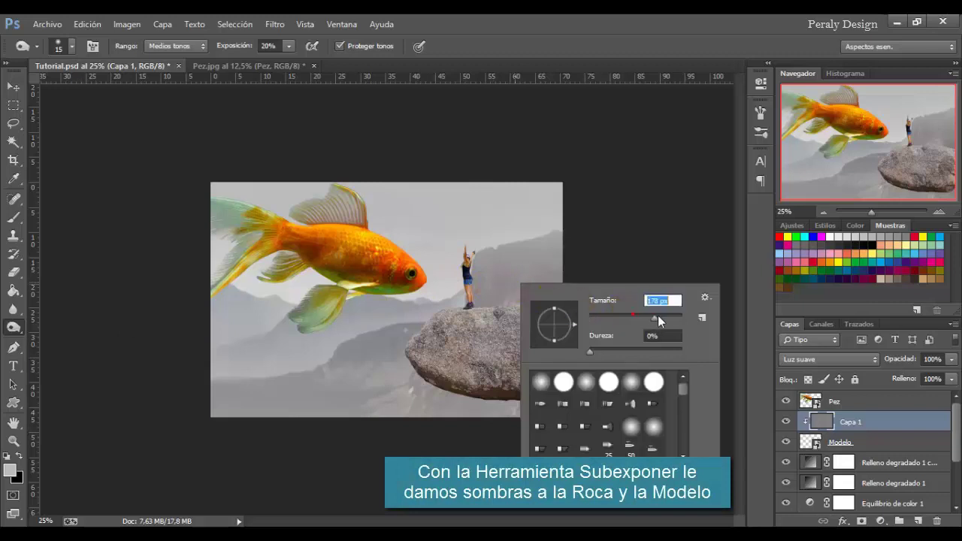
left_click(483, 351)
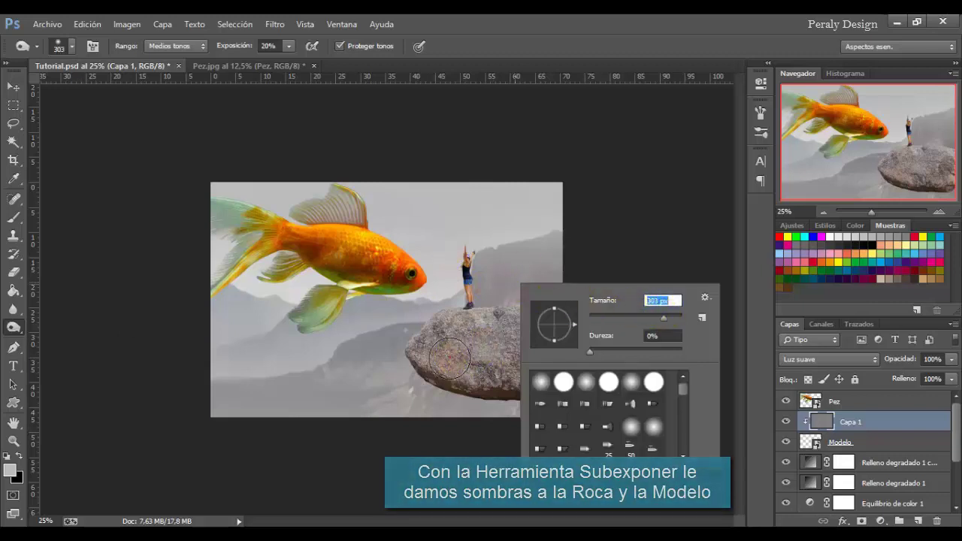
- Burn the boulder's left side, lower right, upper right and underside, then toggle Capa 1 to compare
left_click_drag(455, 347, 525, 340)
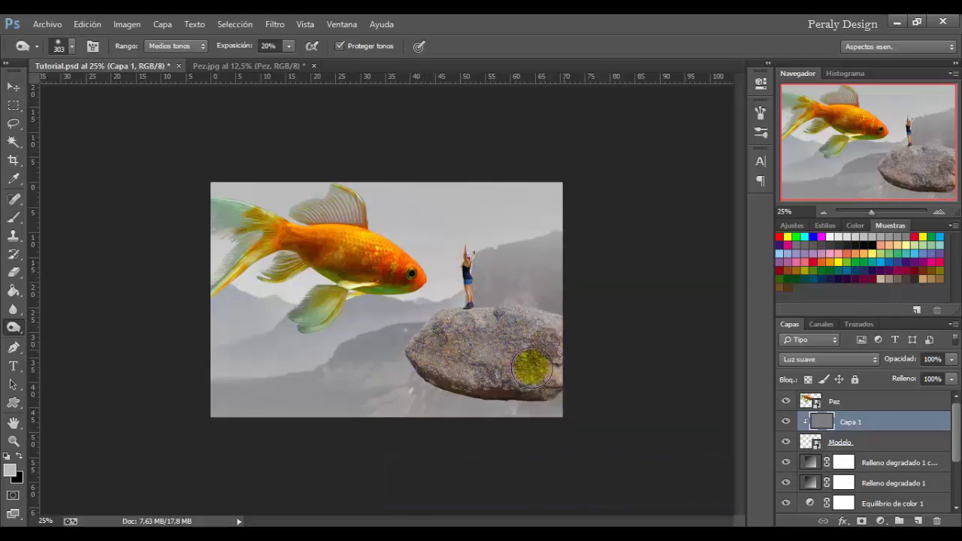
mouse_move(431, 362)
left_mouse_down()
mouse_move(572, 372)
mouse_move(414, 358)
mouse_move(601, 337)
mouse_move(543, 358)
mouse_move(556, 353)
left_mouse_up()
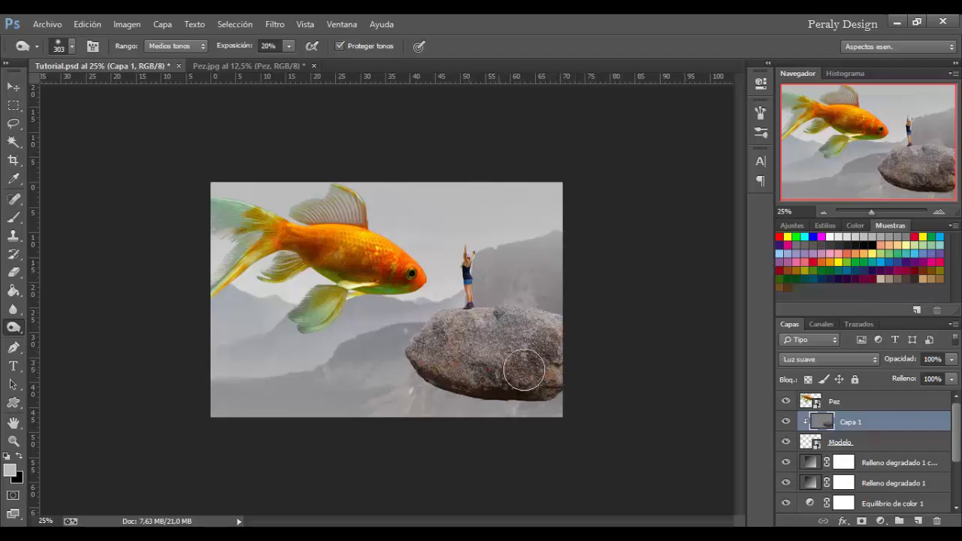
mouse_move(546, 351)
left_mouse_down()
mouse_move(528, 328)
mouse_move(498, 337)
mouse_move(518, 313)
mouse_move(564, 343)
left_mouse_up()
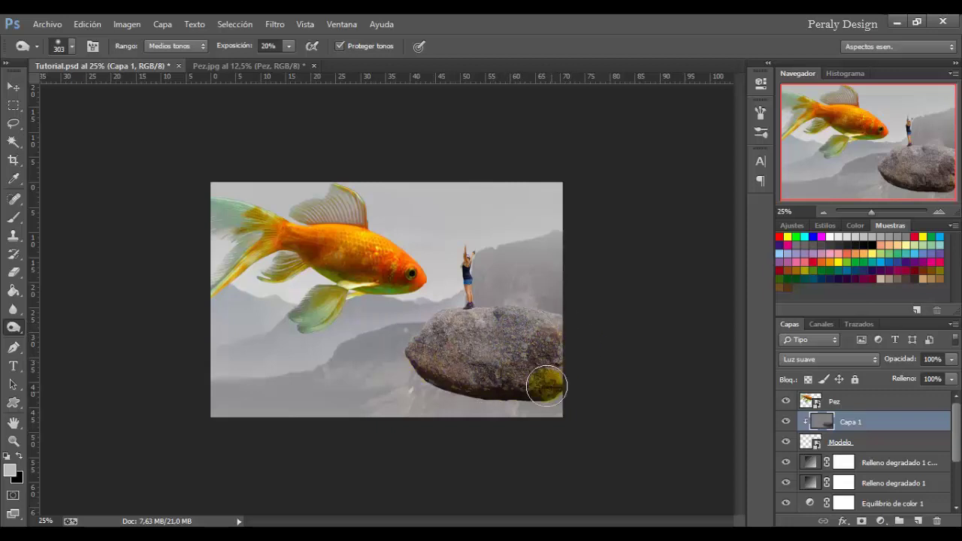
left_click_drag(512, 377, 449, 386)
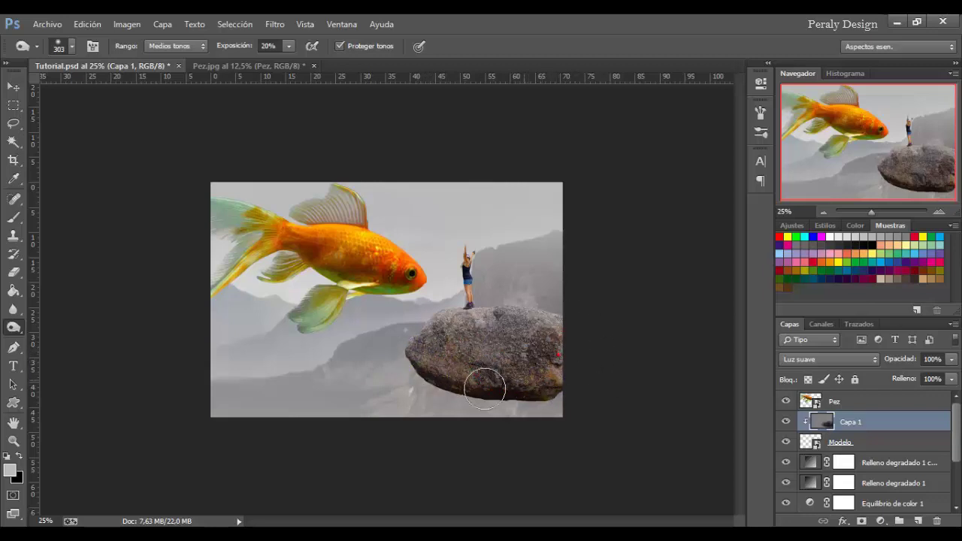
left_click(784, 422)
left_click(783, 421)
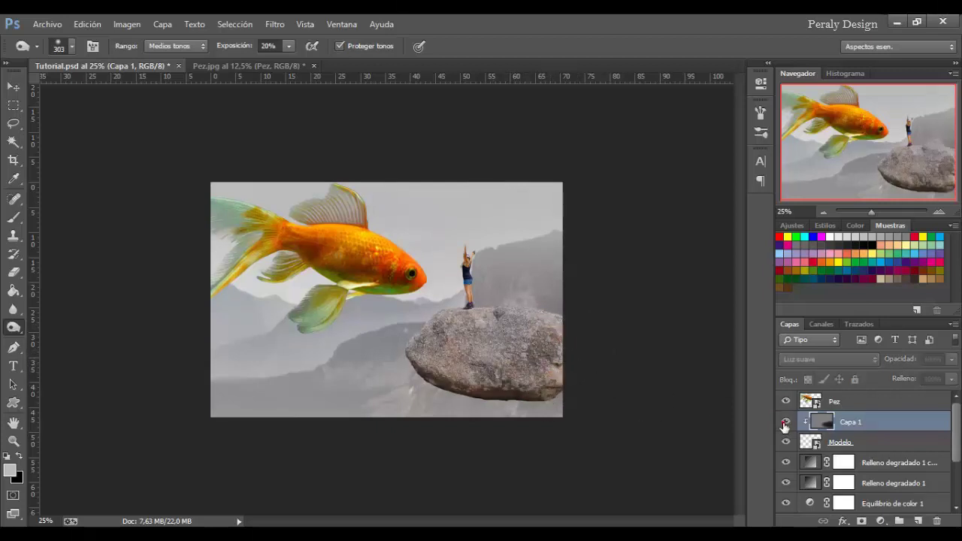
- Zoom in on the woman and boulder, resize the brush to 94 then 47 px, and toggle Capa 1
right_click(489, 321)
type("94")
key("Return")
right_click(501, 272)
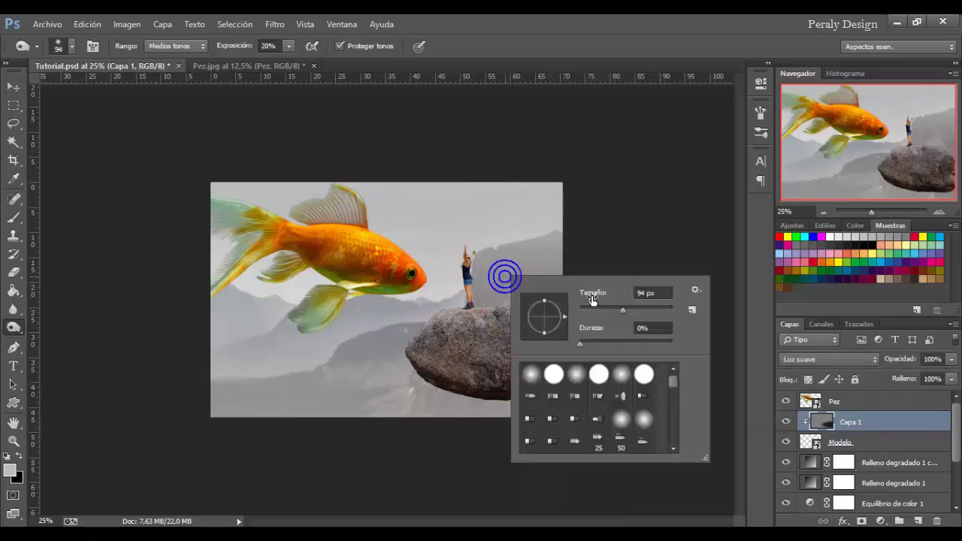
key("Escape")
key("ctrl+plus")
key("ctrl+plus")
right_click(649, 233)
type("47")
left_click(558, 218)
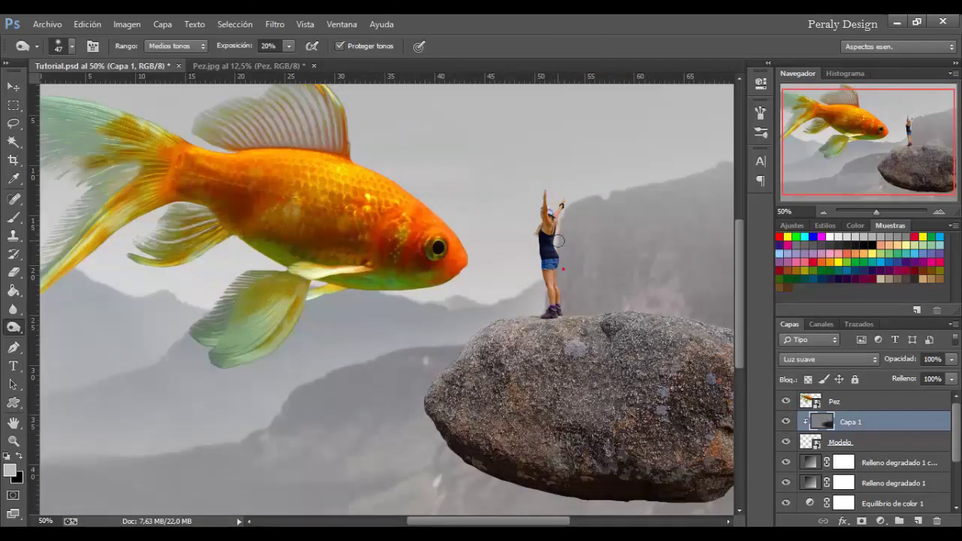
left_click(785, 421)
- Set the brush to 25 px, zoom out, set it to 88 px, and toggle Capa 1 to compare
right_click(557, 210)
type("25")
key("Return")
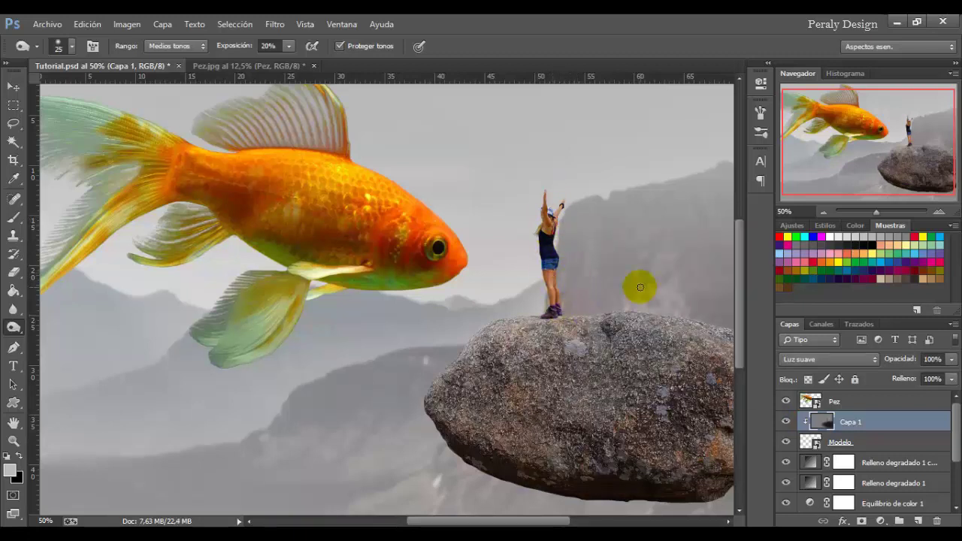
key("ctrl+minus")
right_click(498, 296)
type("88")
key("Return")
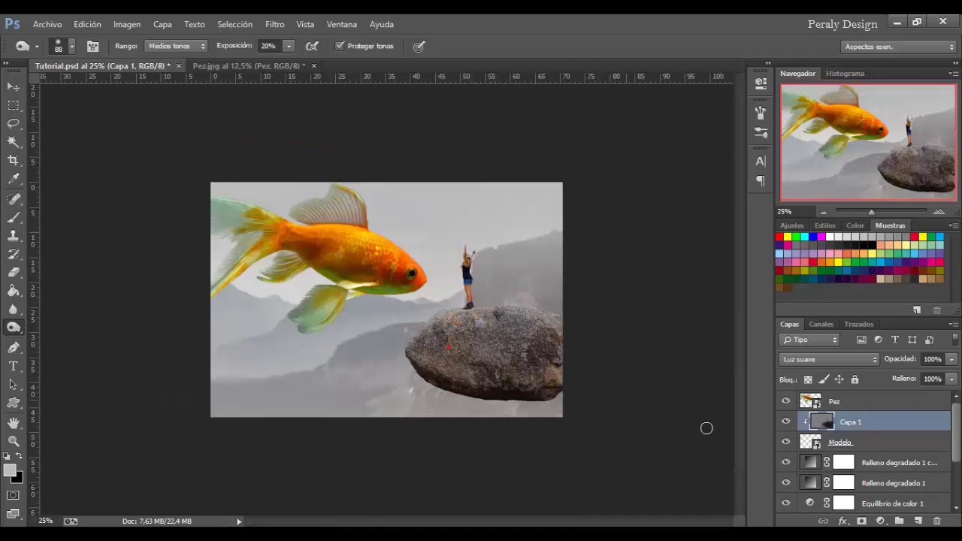
left_click(786, 422)
left_click(786, 422)
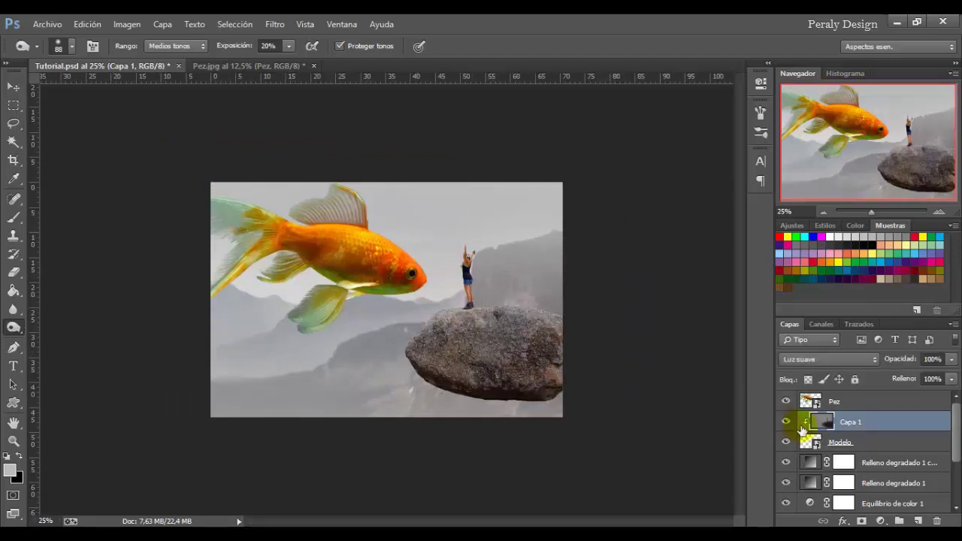
- Add a new layer Capa 2 clipped to Capa 1
left_click(918, 521)
right_click(837, 421)
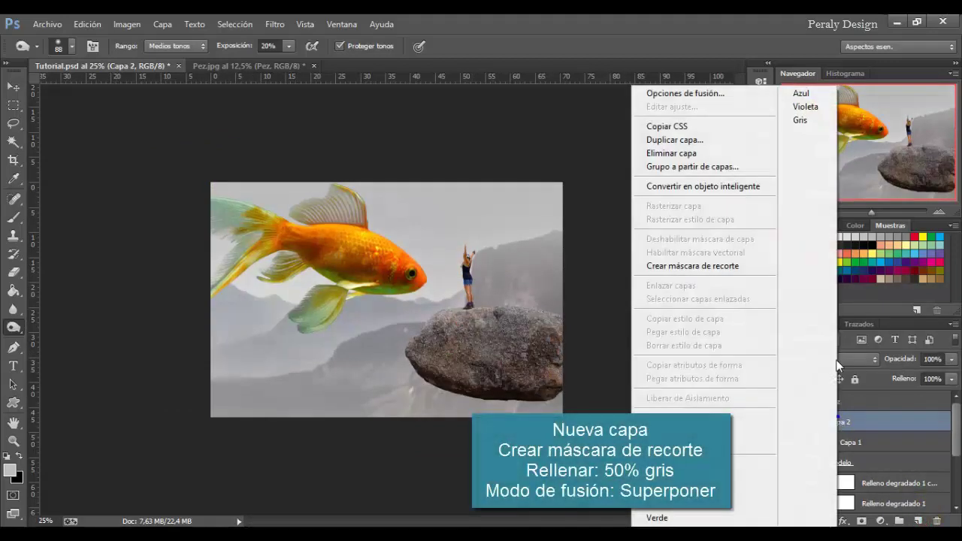
left_click(682, 265)
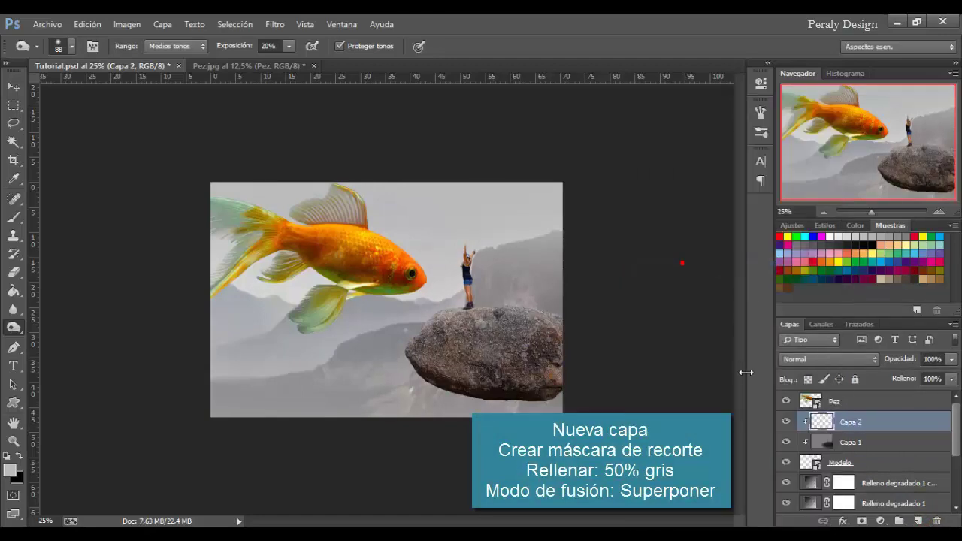
- Fill Capa 2 with 50% gray and set its blend mode to Superponer
left_click(88, 24)
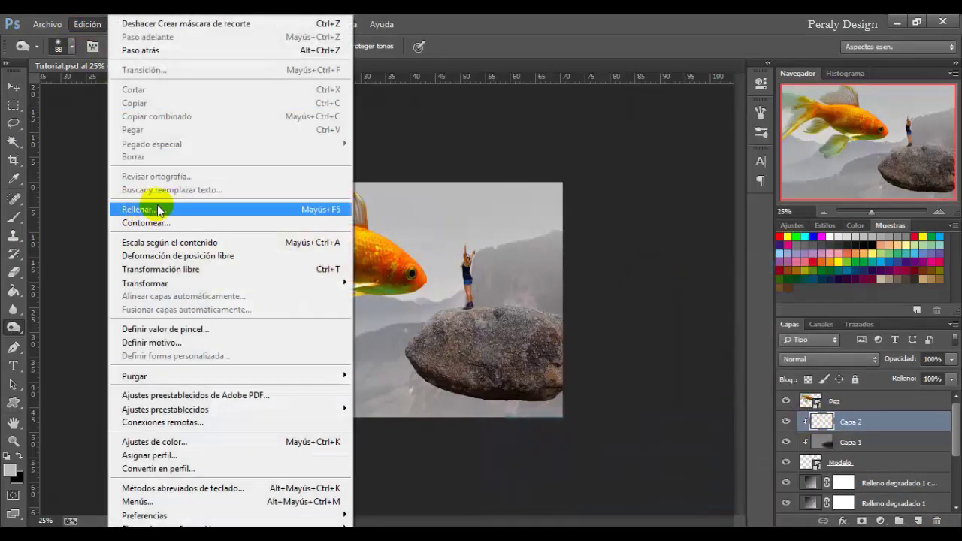
left_click(158, 211)
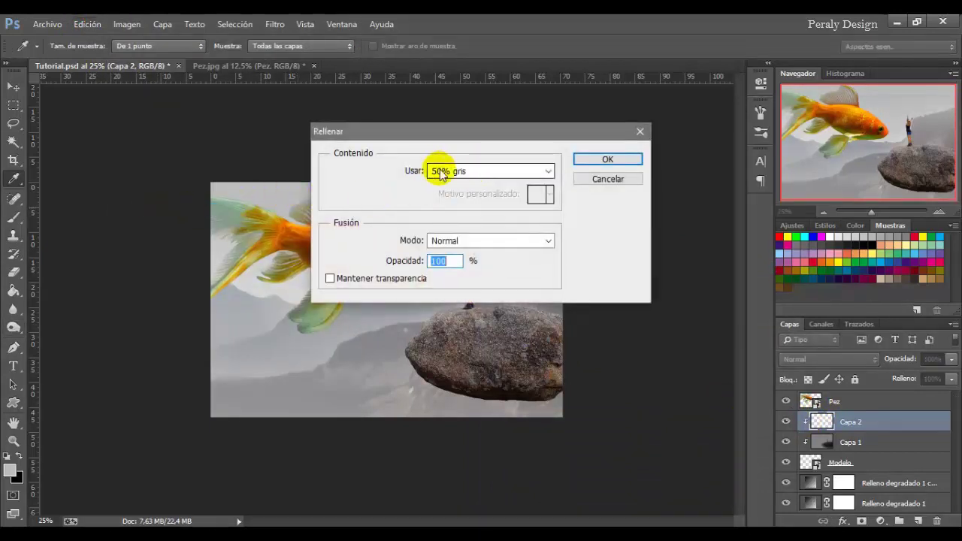
left_click(607, 158)
key("o")
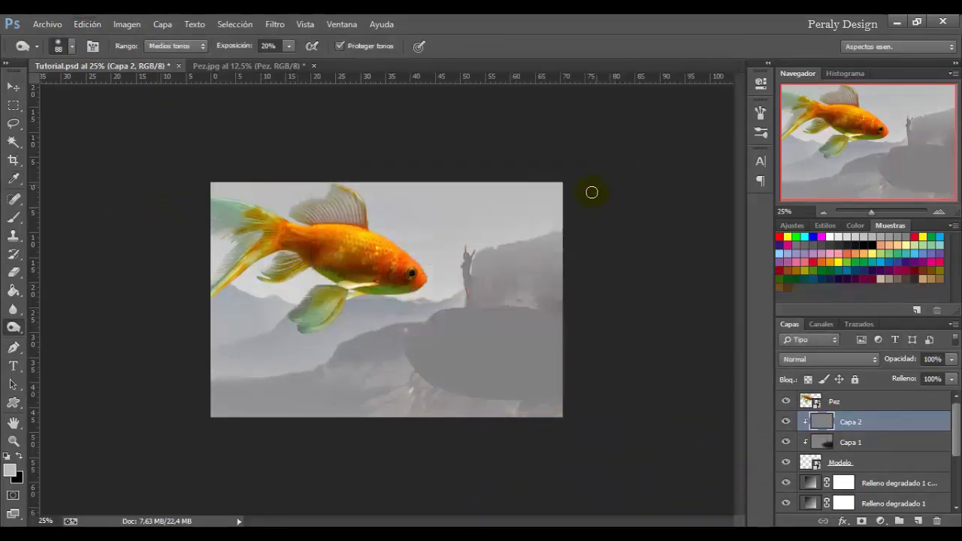
mouse_move(591, 193)
left_mouse_down()
mouse_move(503, 335)
mouse_move(474, 328)
mouse_move(549, 337)
left_mouse_up()
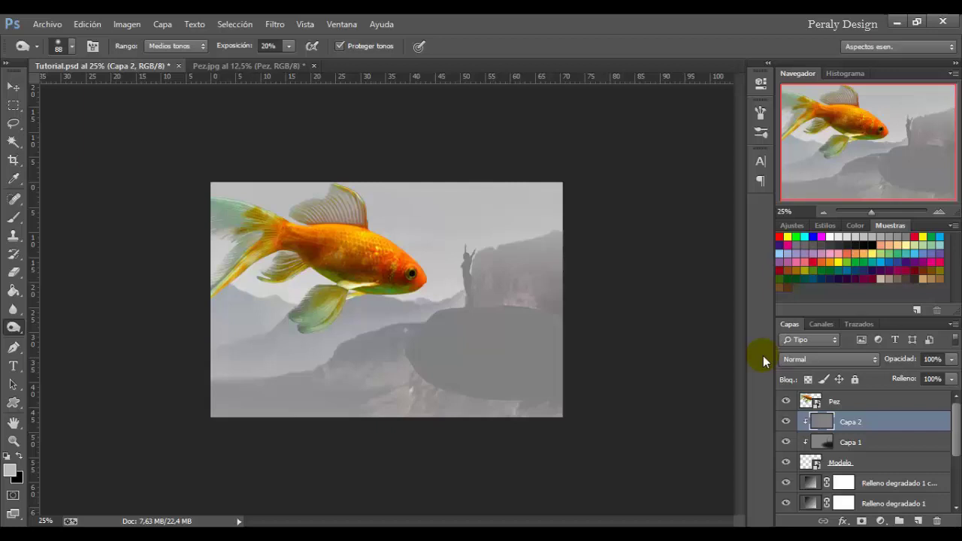
left_click(819, 358)
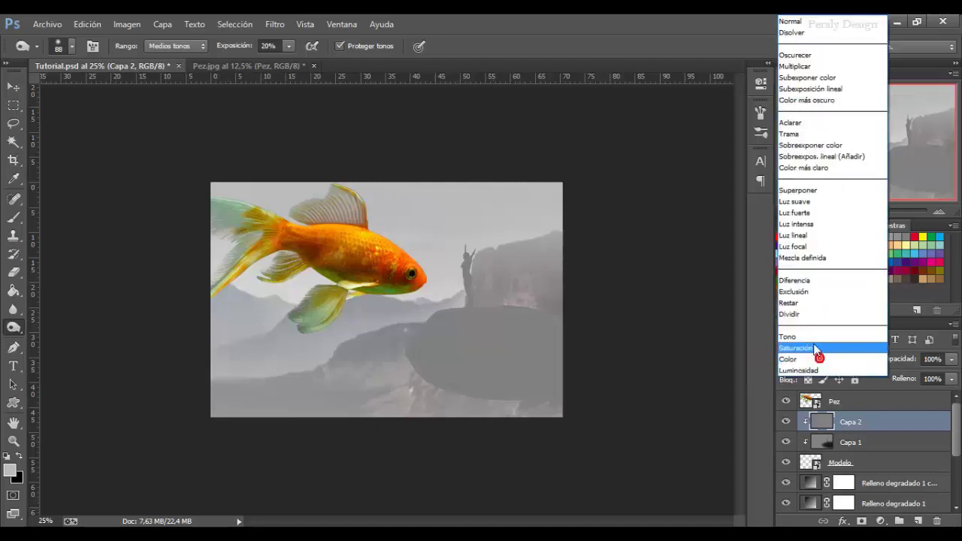
left_click(803, 192)
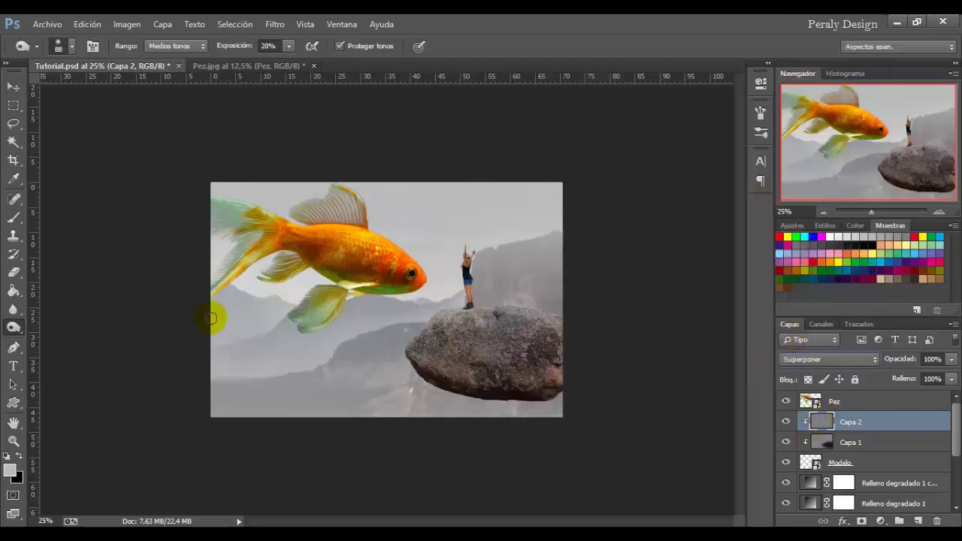
right_click(18, 331)
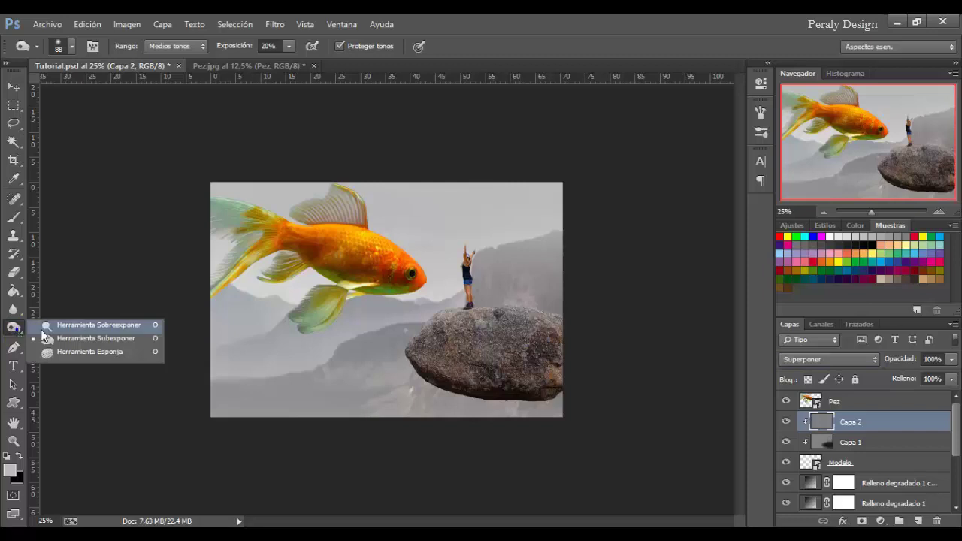
- Switch to the Dodge tool with a smaller brush and brighten the rock's upper edge
left_click(103, 331)
right_click(473, 315)
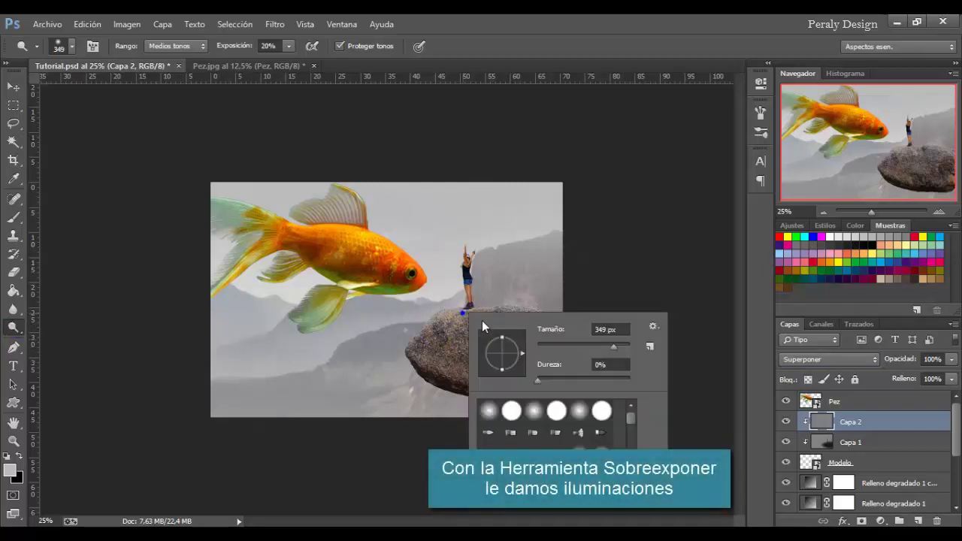
left_click(562, 344)
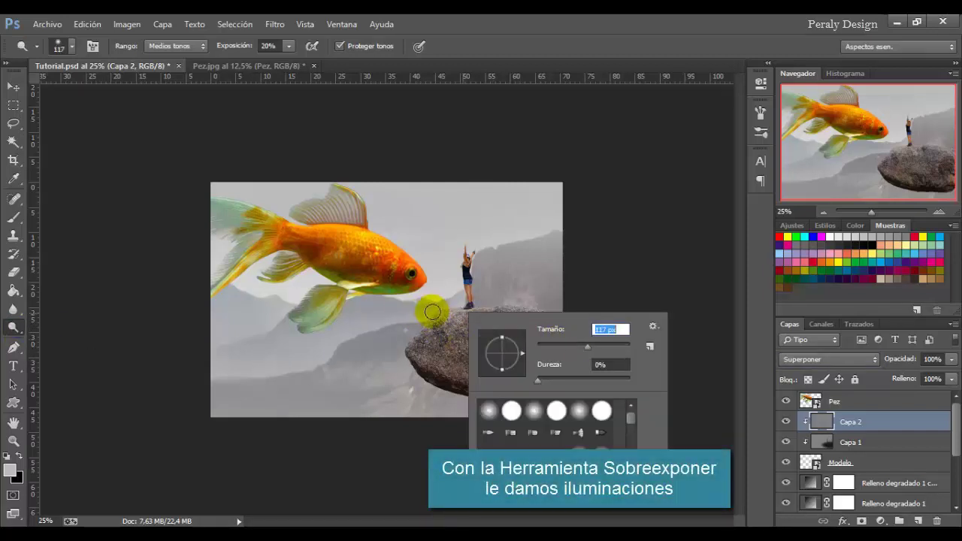
left_click(433, 311)
mouse_move(423, 313)
left_mouse_down()
mouse_move(446, 286)
mouse_move(436, 306)
mouse_move(535, 285)
left_mouse_up()
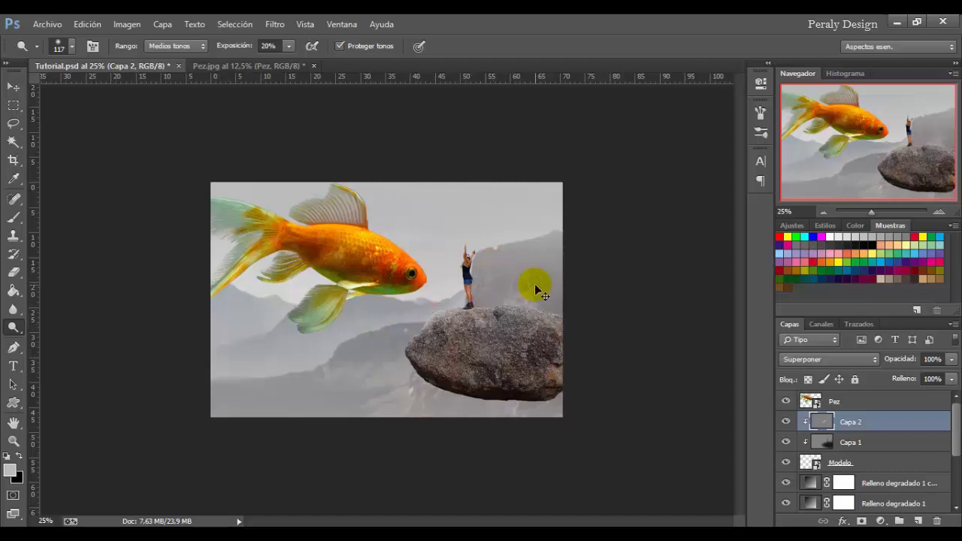
- At 50% zoom, tone the woman's legs, arm side and body with a 36 px brush
key("ctrl+plus")
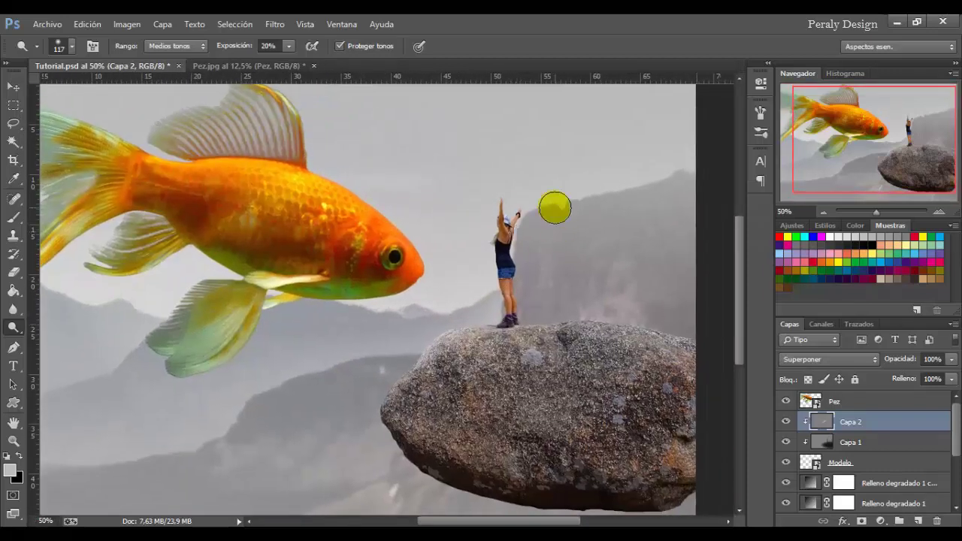
right_click(554, 207)
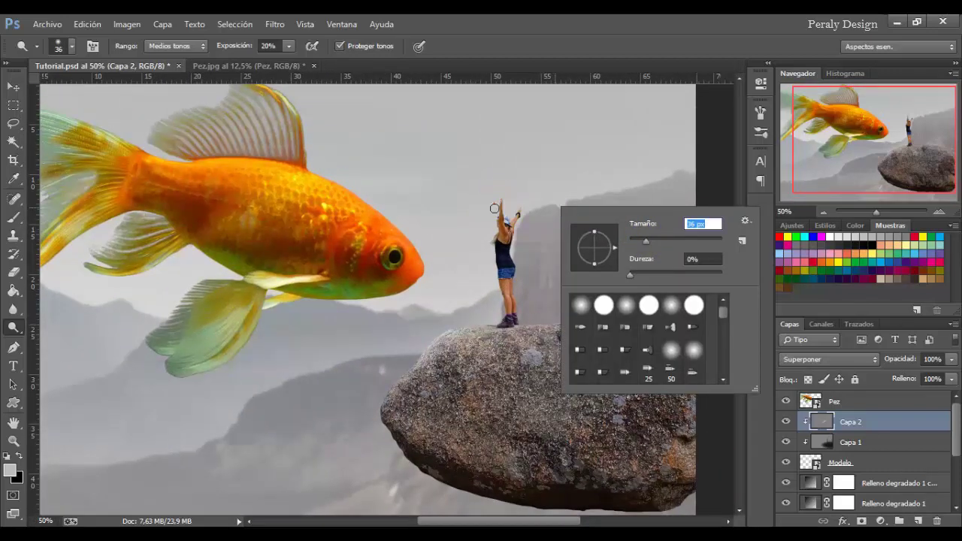
key("Return")
mouse_move(490, 265)
left_mouse_down()
mouse_move(494, 306)
mouse_move(513, 312)
left_mouse_up()
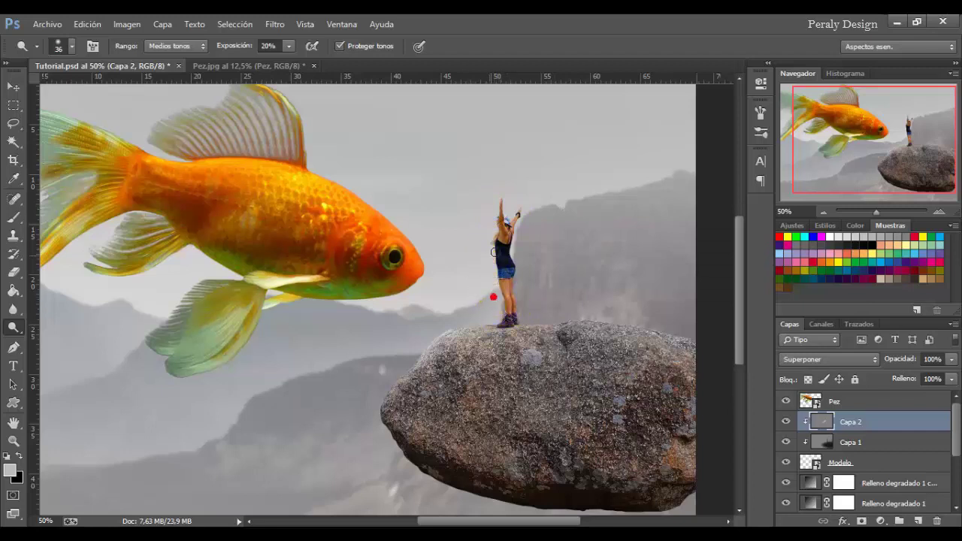
mouse_move(494, 252)
left_mouse_down()
mouse_move(485, 257)
mouse_move(491, 215)
mouse_move(510, 214)
mouse_move(521, 196)
left_mouse_up()
right_click(526, 267)
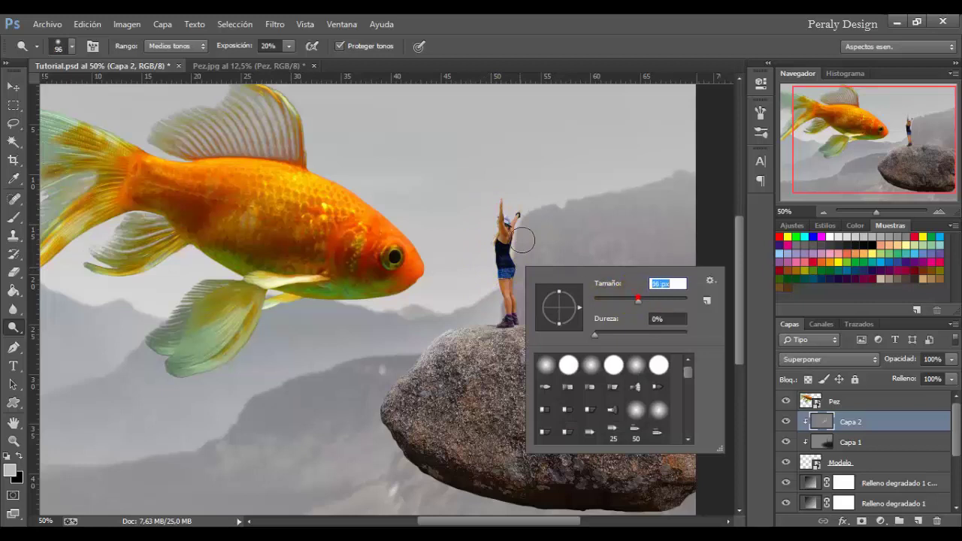
mouse_move(488, 214)
left_mouse_down()
mouse_move(476, 243)
mouse_move(490, 307)
mouse_move(473, 210)
mouse_move(477, 305)
left_mouse_up()
left_click_drag(589, 308, 545, 264)
- With a 196 px brush, paint a broad stroke from fish nose to rock, then compare Capa 2 on/off
right_click(661, 263)
left_click(394, 250)
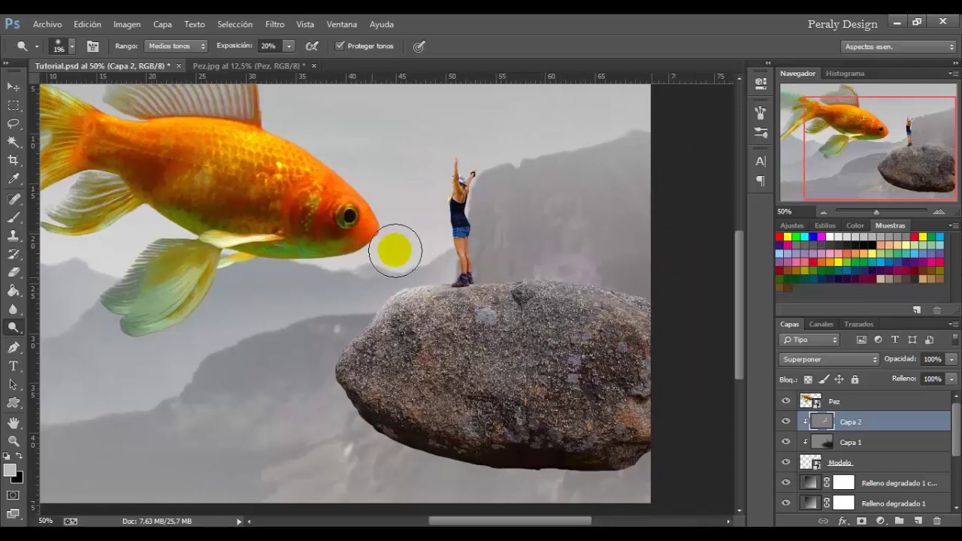
mouse_move(395, 250)
left_mouse_down()
mouse_move(414, 236)
mouse_move(599, 322)
left_mouse_up()
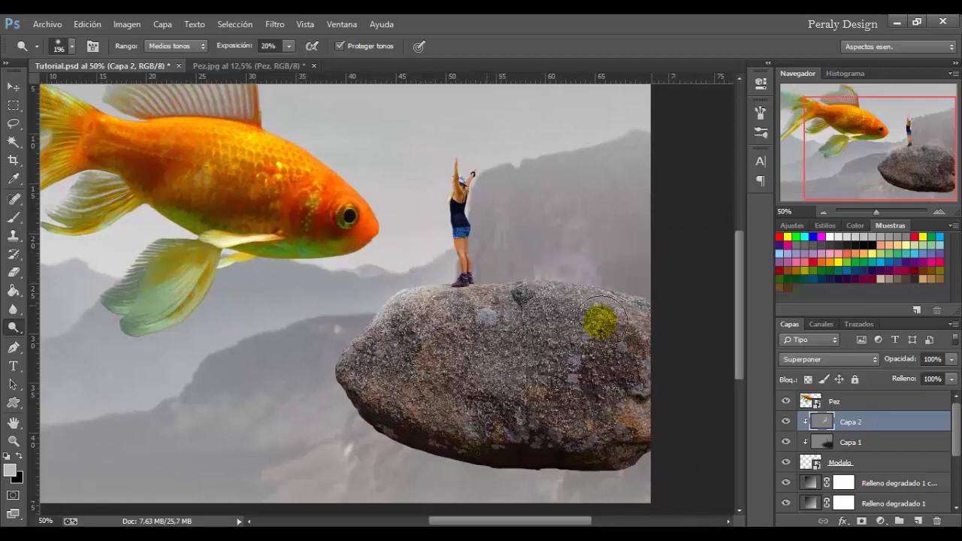
left_click(786, 423)
left_click(786, 423)
left_click(785, 423)
left_click(785, 423)
- Zoom out, toggle the rock shading layer to compare, and select the Pez goldfish layer
key("ctrl+minus")
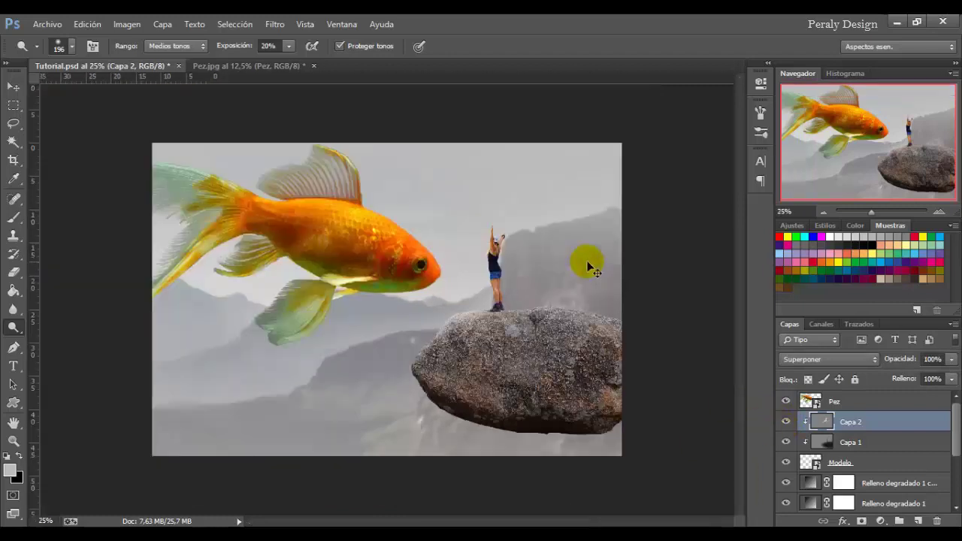
key("ctrl+minus")
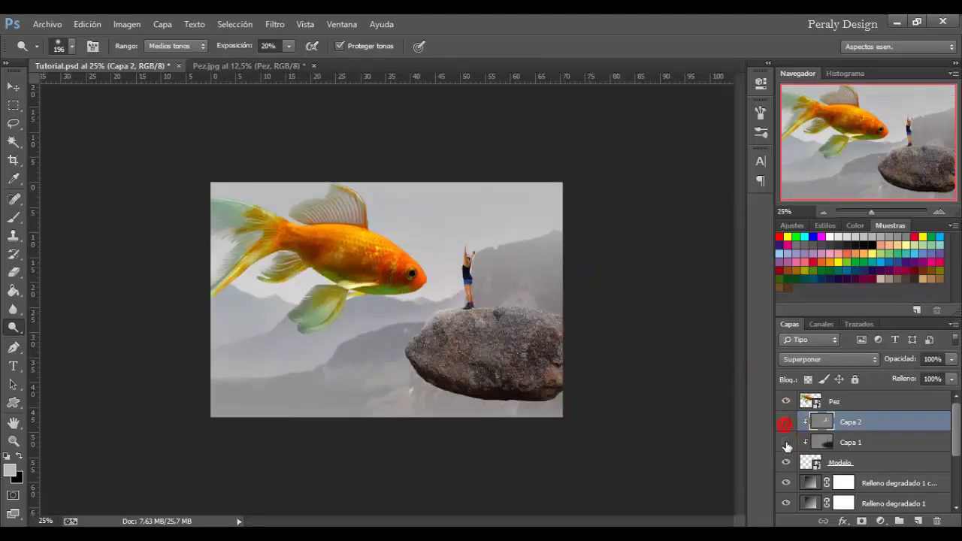
left_click(786, 443)
left_click(786, 443)
left_click(832, 402)
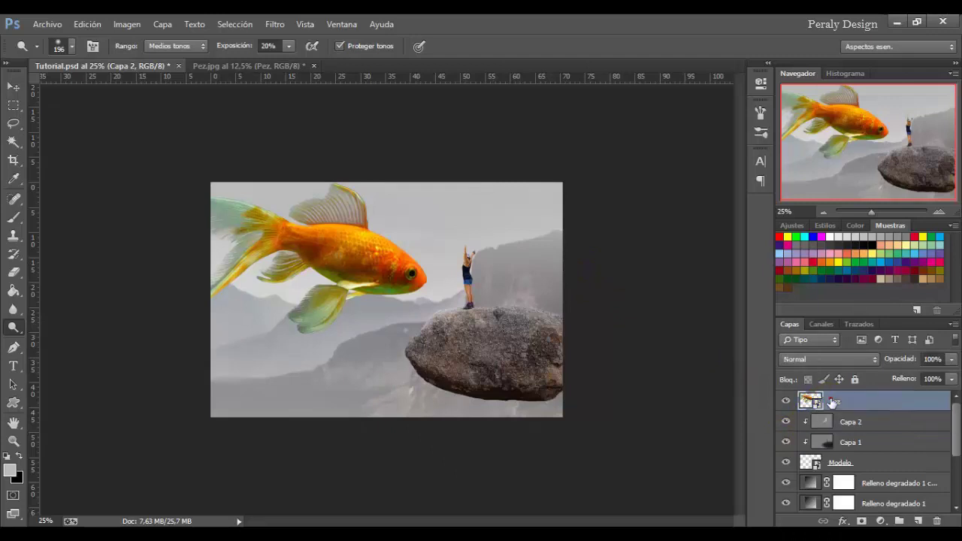
- Add a new layer Capa 3 above Pez and clip it to the goldfish
left_click(917, 521)
left_click(832, 404)
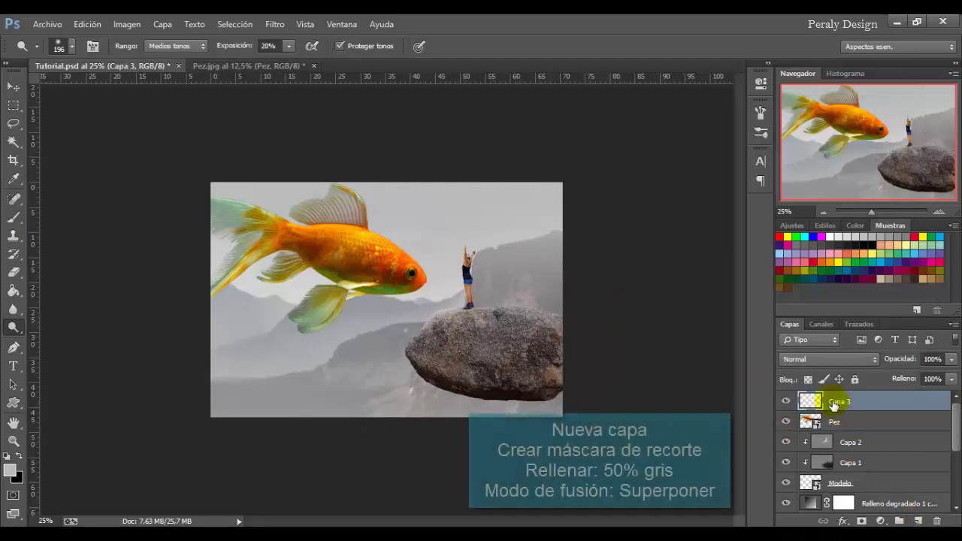
right_click(833, 402)
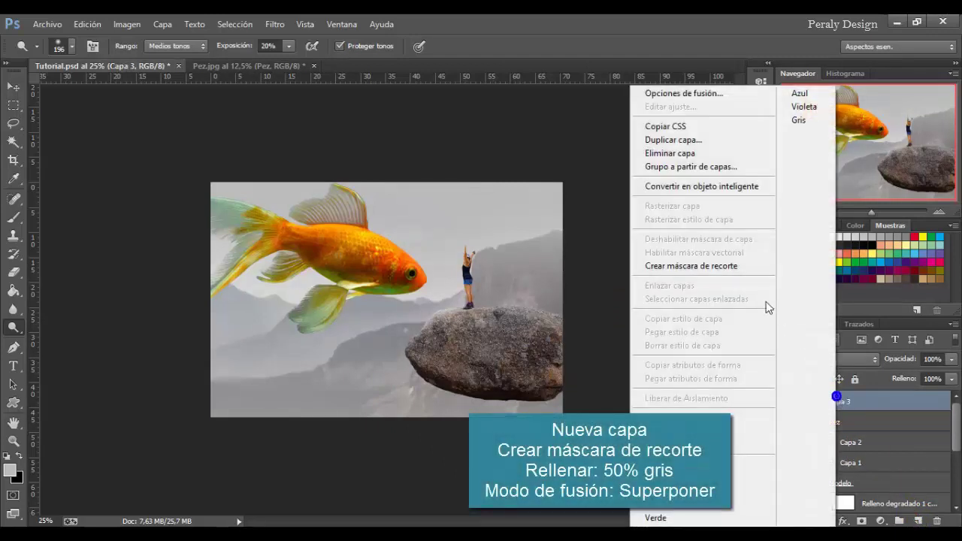
left_click(683, 266)
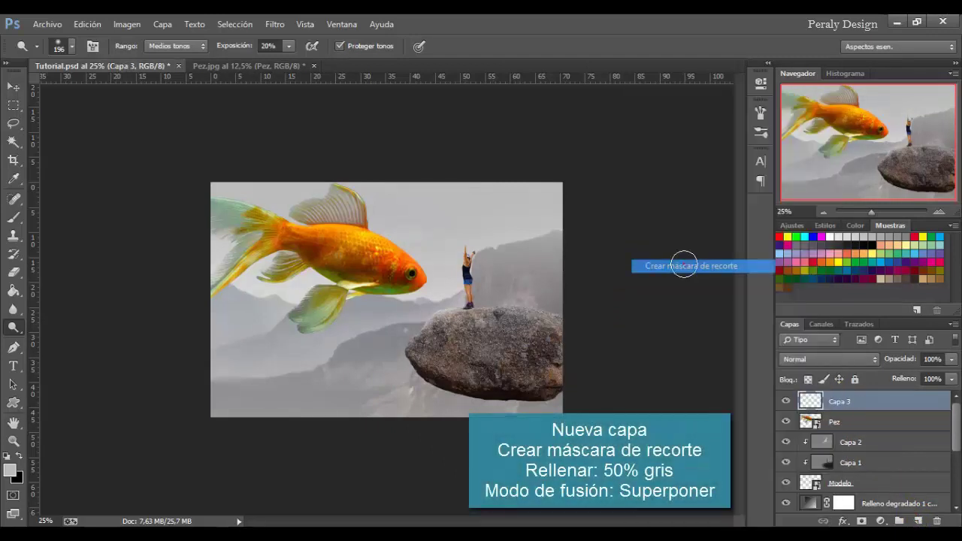
- Fill Capa 3 with 50% gray and set its blend mode to Superponer
left_click(84, 24)
left_click(171, 210)
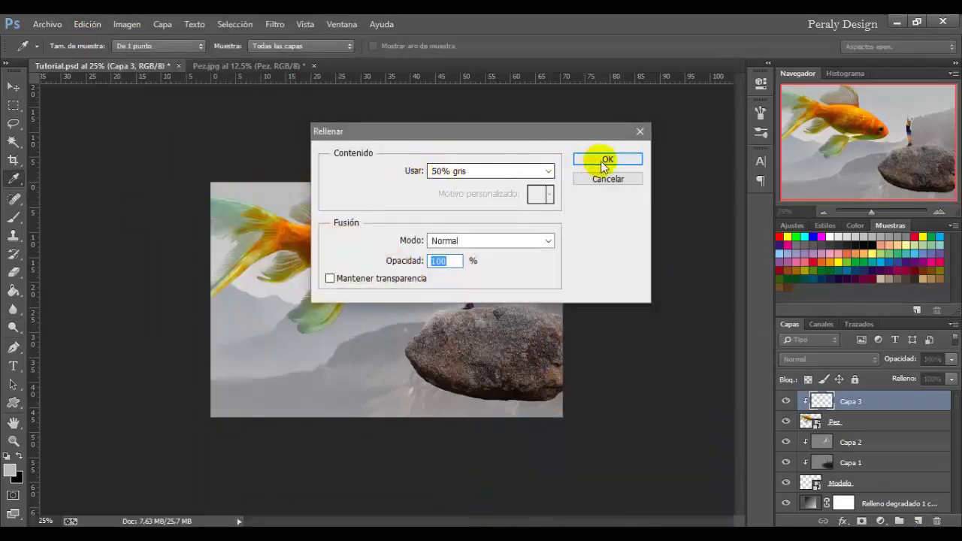
left_click(605, 160)
key("o")
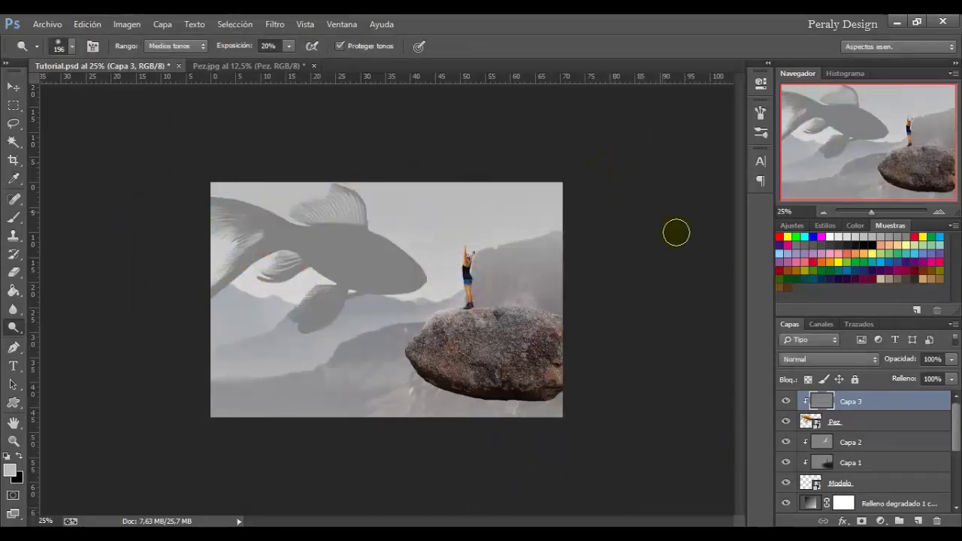
left_click(812, 359)
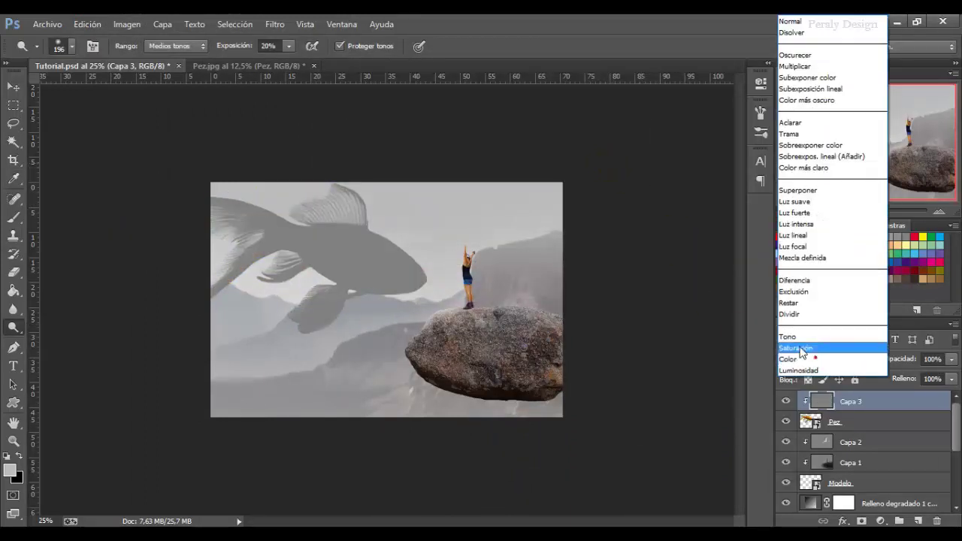
left_click(799, 191)
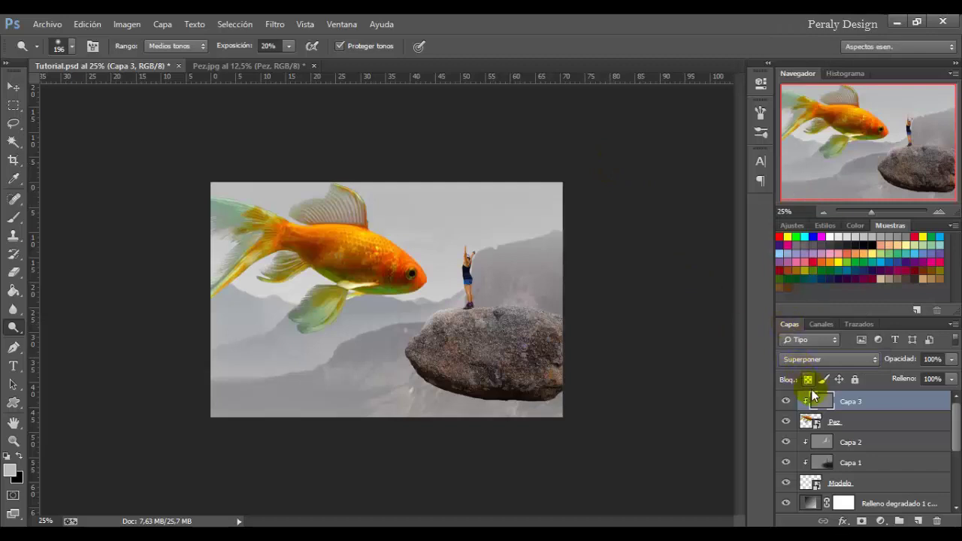
left_click(495, 403)
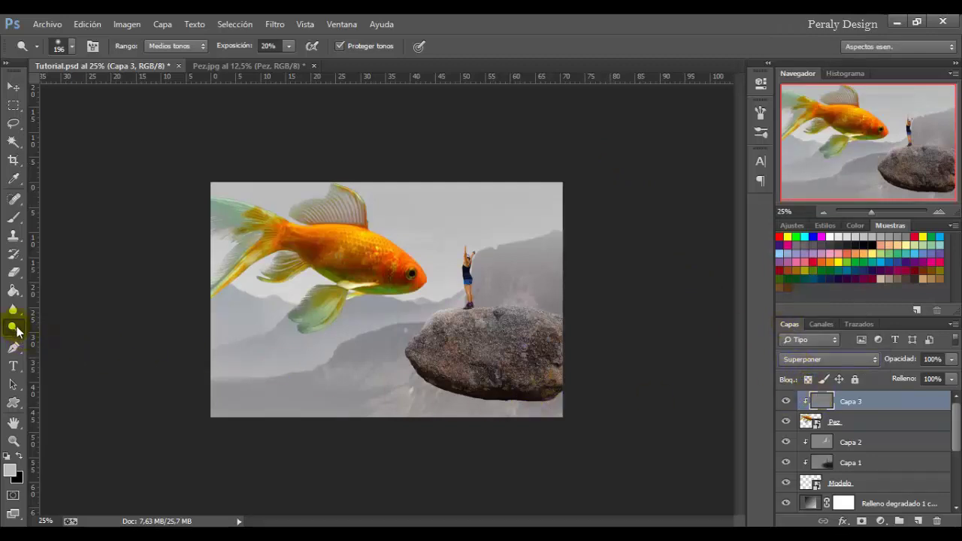
- Dodge the goldfish's dorsal fin, back and head area, then toggle Capa 3 to compare
left_click_drag(435, 183, 363, 184)
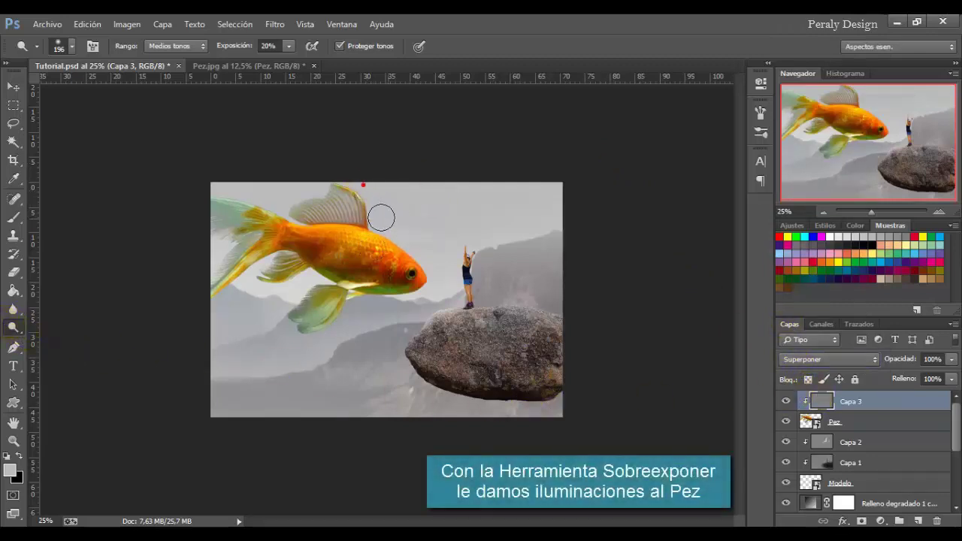
mouse_move(381, 217)
left_mouse_down()
mouse_move(443, 268)
mouse_move(388, 217)
left_mouse_up()
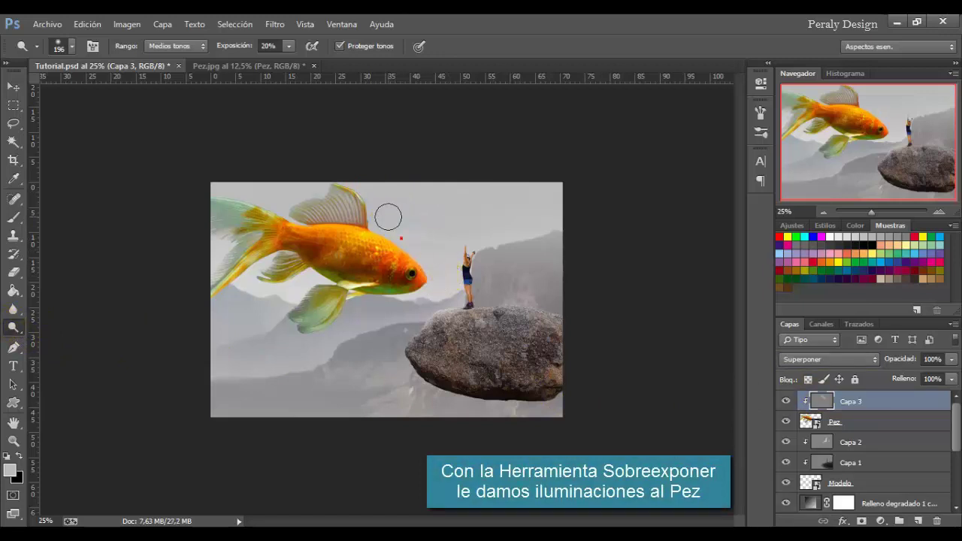
right_click(451, 262)
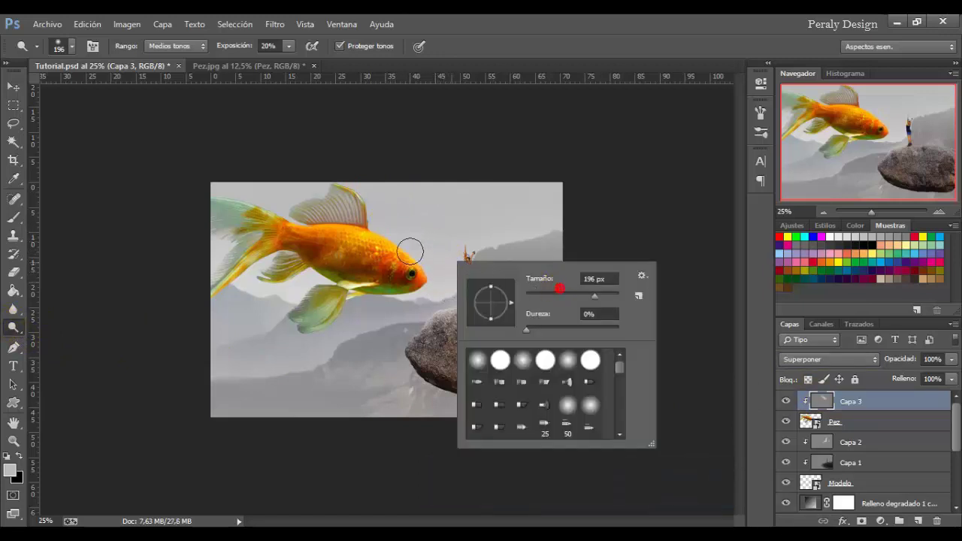
left_click(376, 232)
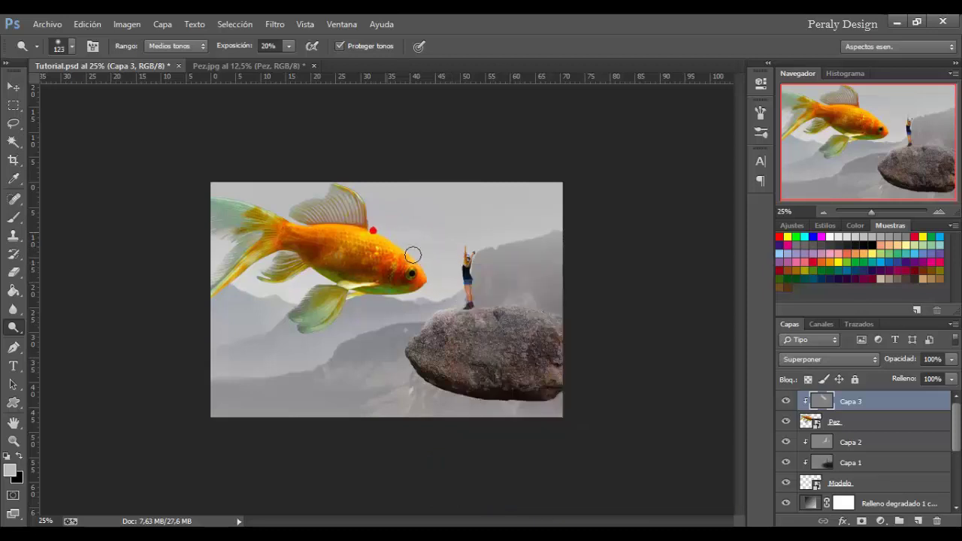
left_click_drag(413, 253, 437, 287)
left_click(808, 426)
left_click(786, 401)
left_click(786, 401)
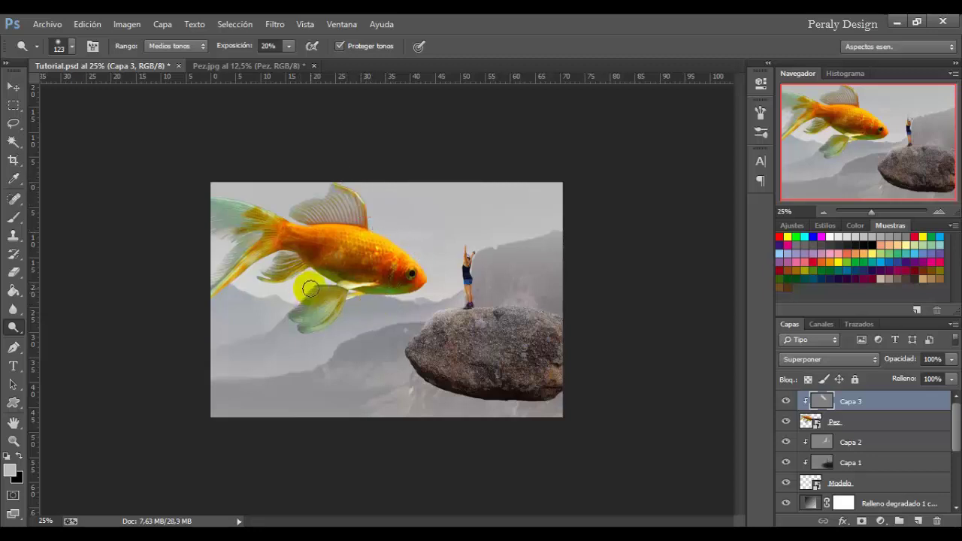
- Lighten the lower and dorsal fins, enlarge the brush to 273 px, and compare Capa 3 on/off
right_click(364, 293)
left_click(318, 283)
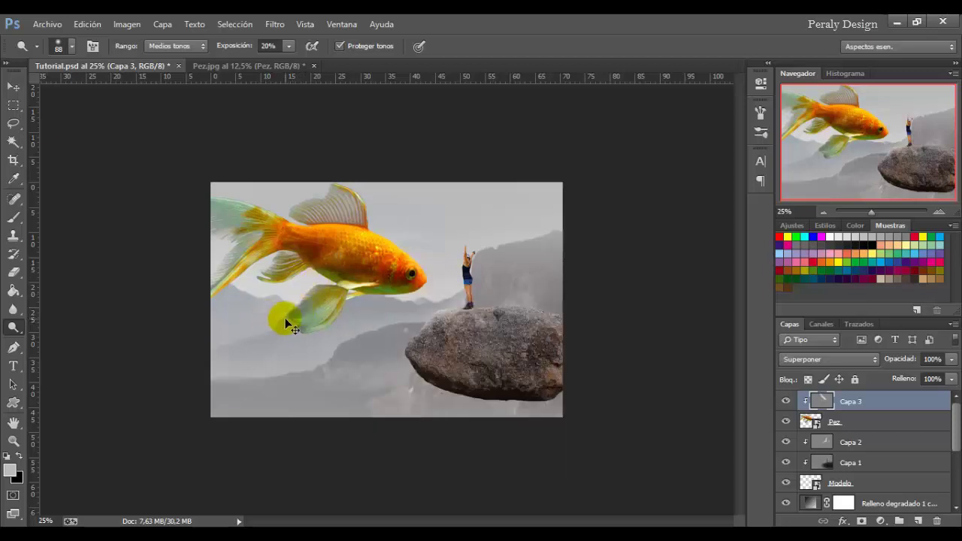
left_click_drag(288, 324, 283, 258)
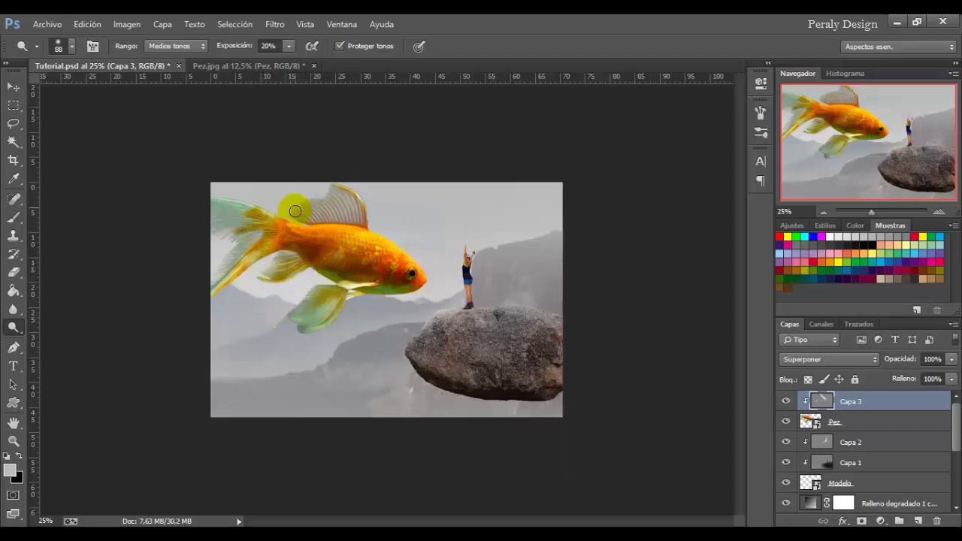
left_click_drag(343, 201, 390, 237)
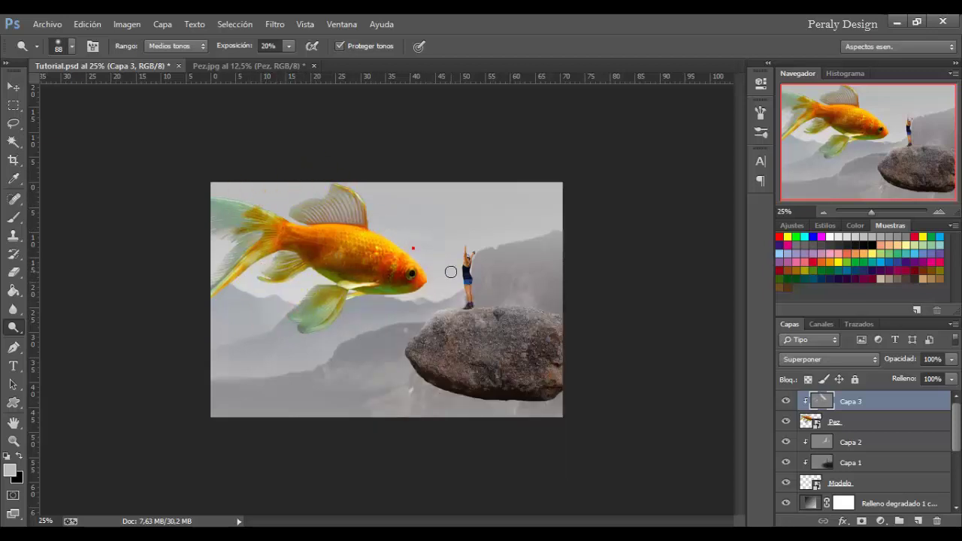
right_click(450, 271)
left_click_drag(583, 302, 554, 298)
left_click(386, 221)
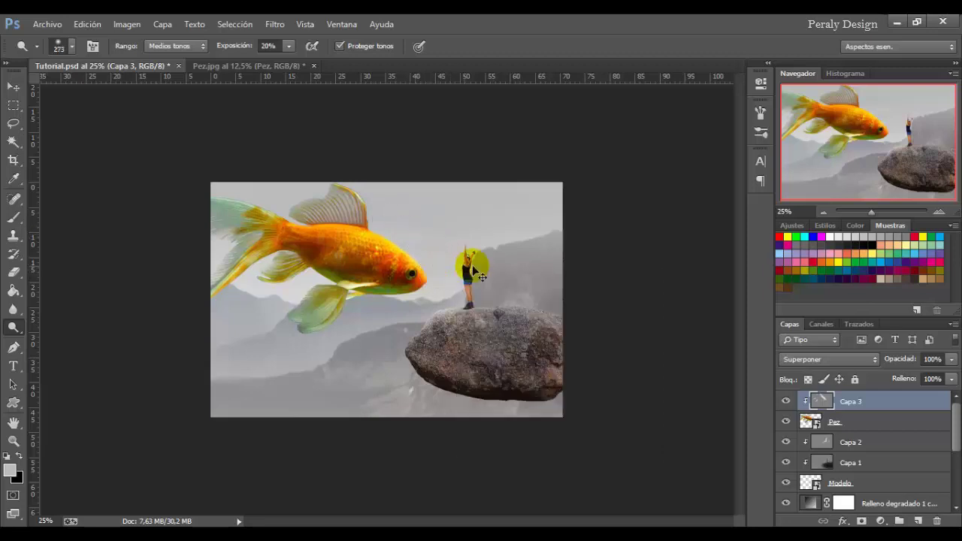
left_click(785, 402)
left_click(785, 403)
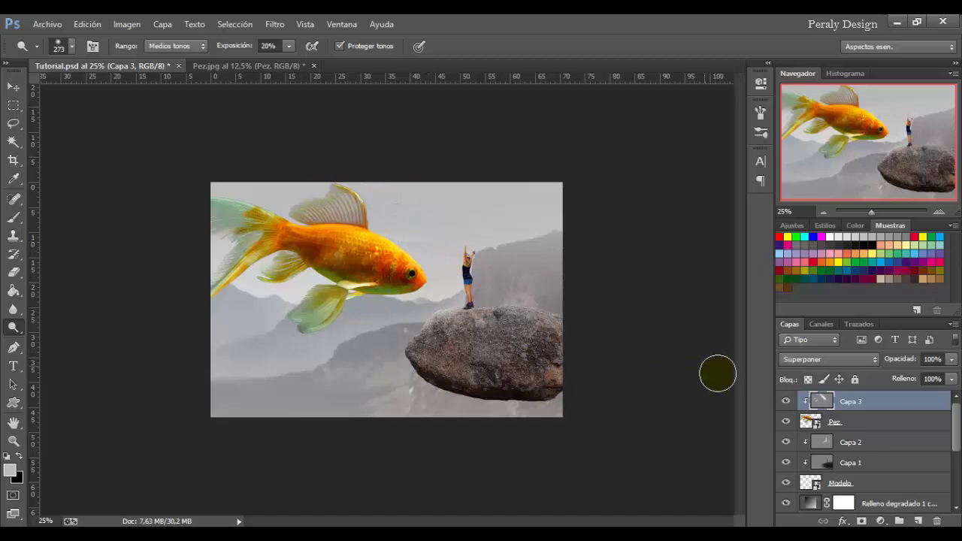
- Add a new layer Capa 4 clipped to Capa 3
left_click(918, 521)
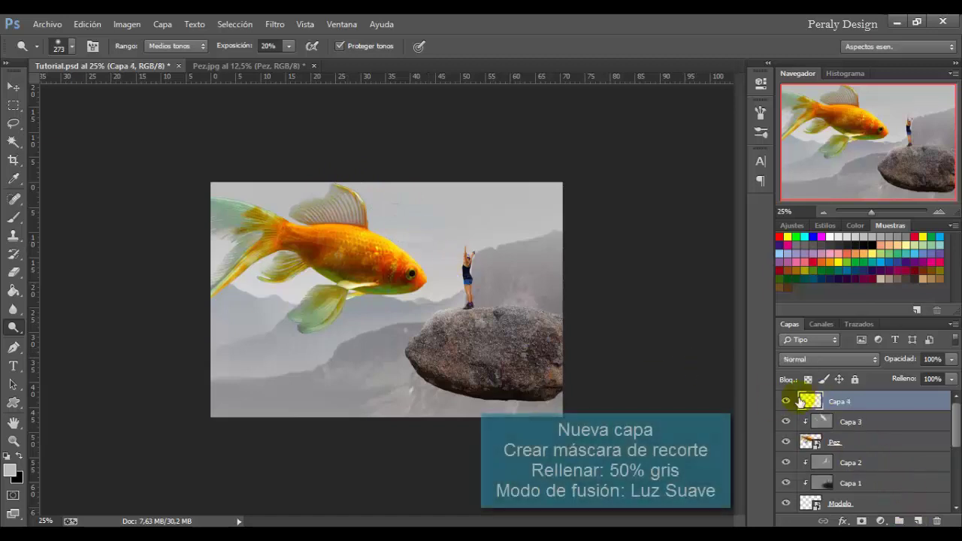
right_click(838, 401)
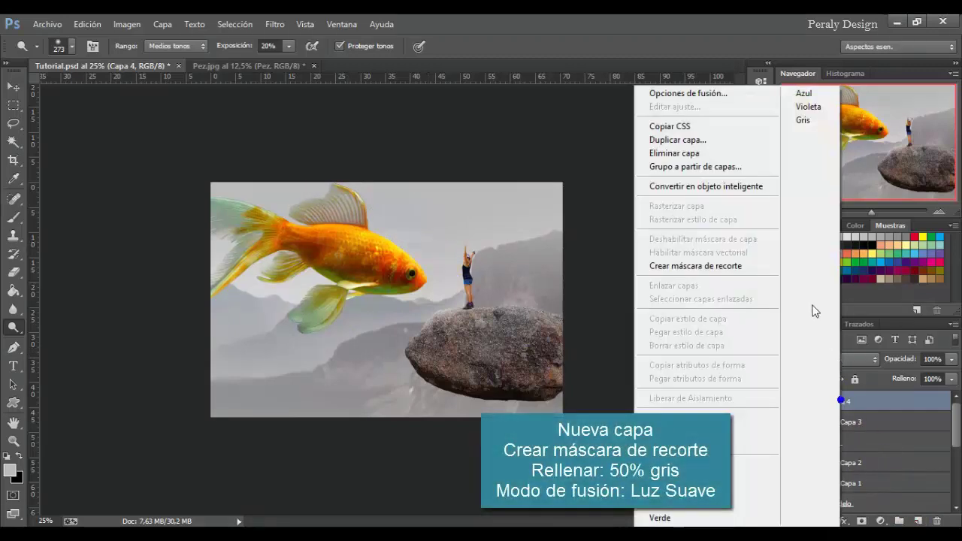
left_click(695, 266)
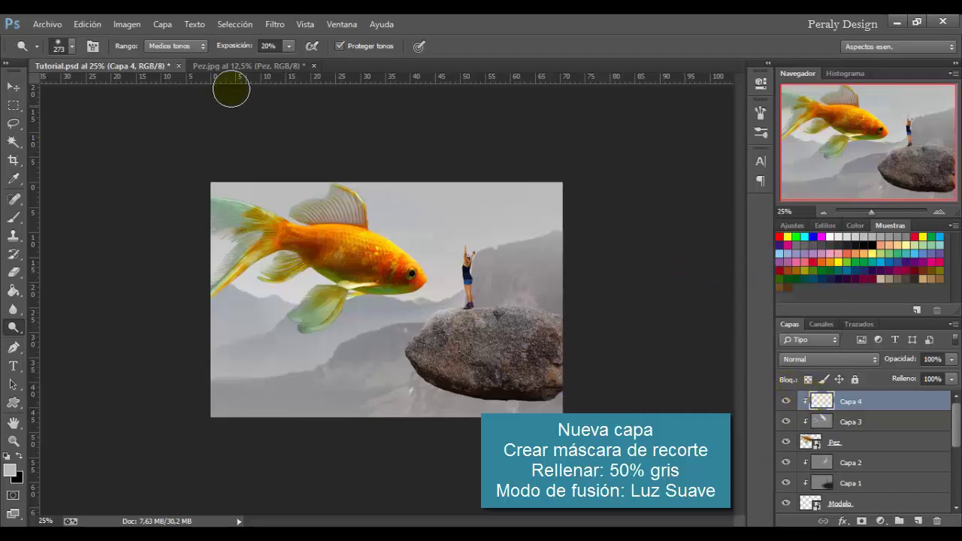
- Fill Capa 4 with 50% gris and set its blend mode to Luz suave
left_click(87, 24)
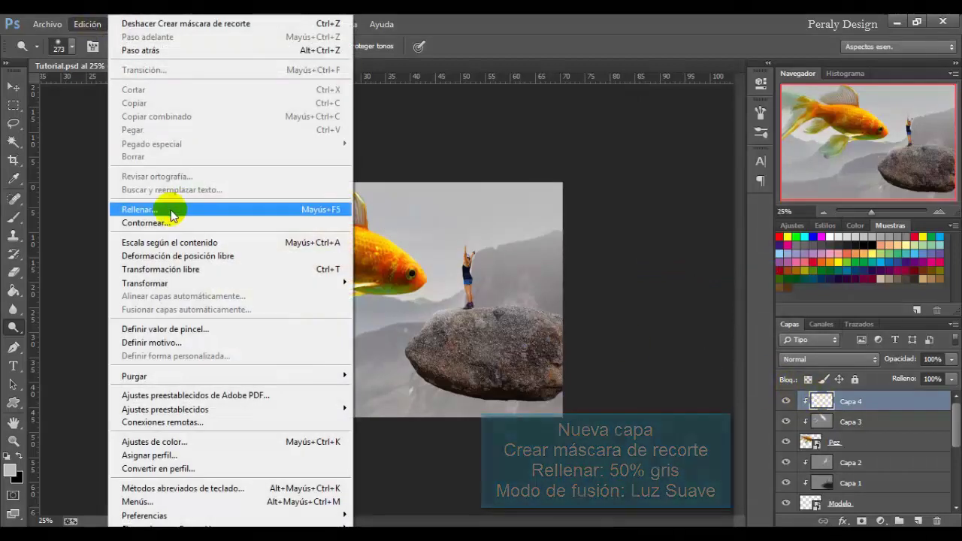
left_click(136, 210)
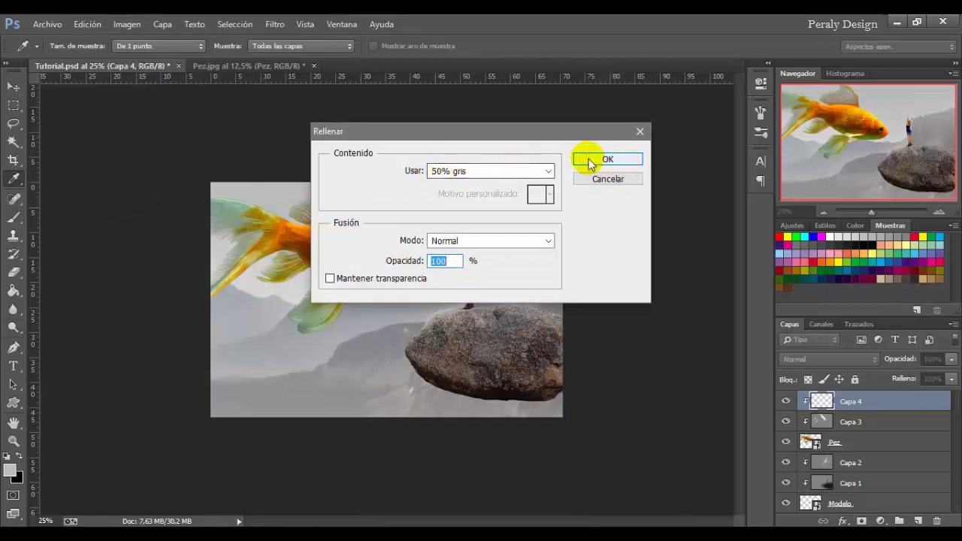
left_click(608, 162)
left_click(608, 160)
key("o")
left_click(812, 360)
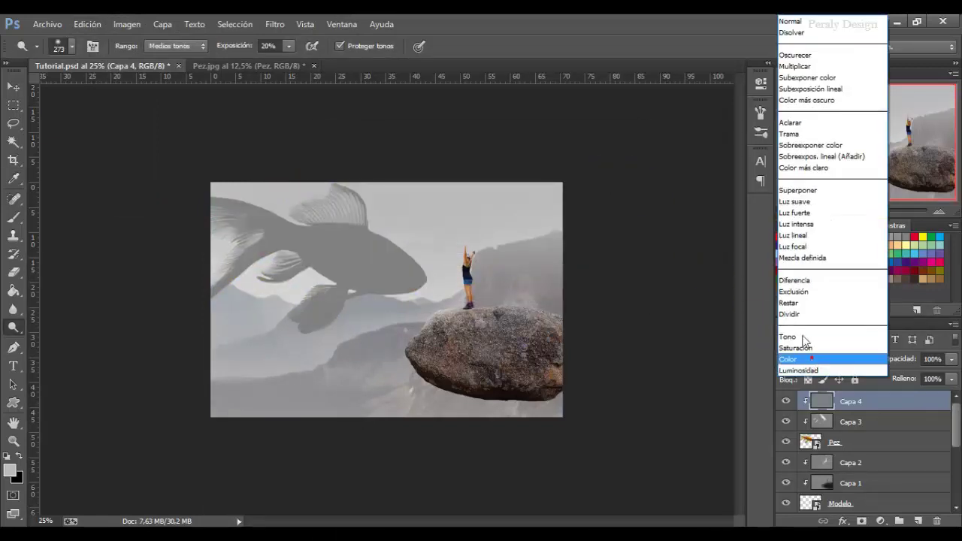
left_click(801, 203)
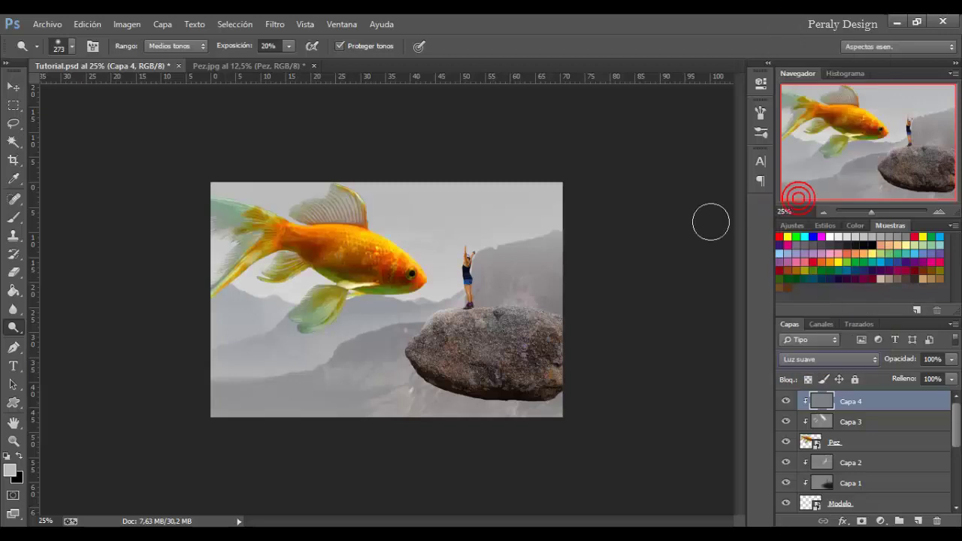
right_click(10, 332)
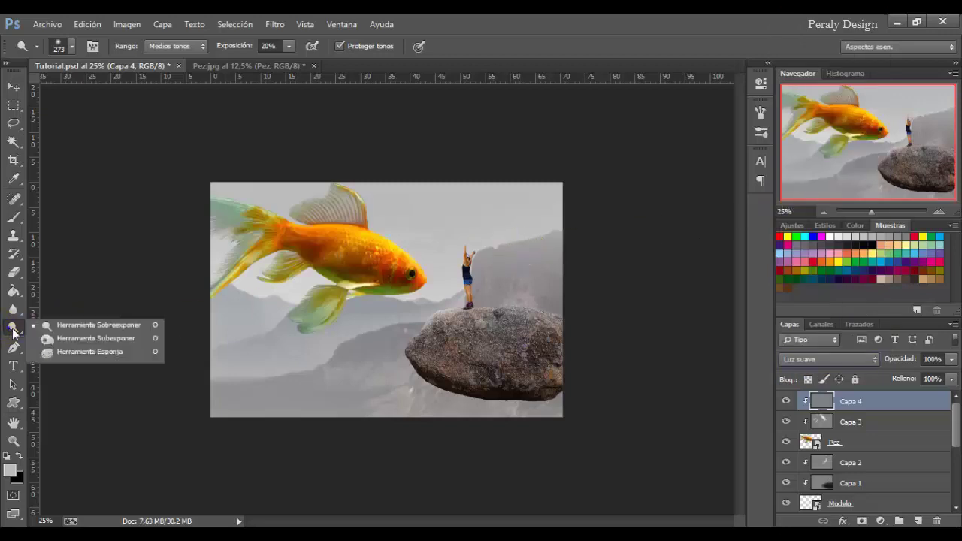
- Burn the fish's lower fin, tail side and underside near the mouth with a 175 px brush
left_click(73, 336)
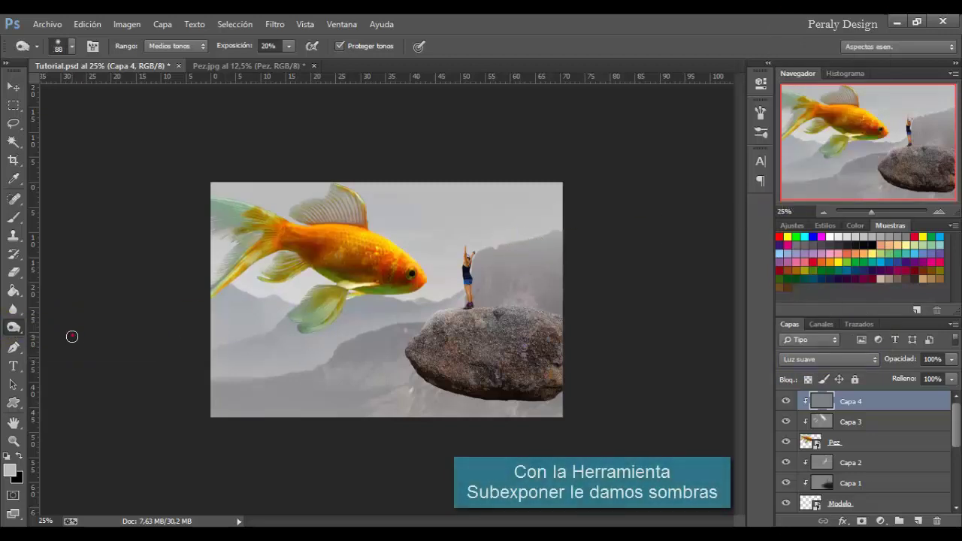
right_click(447, 272)
mouse_move(584, 305)
left_mouse_down()
mouse_move(598, 305)
mouse_move(584, 305)
left_mouse_up()
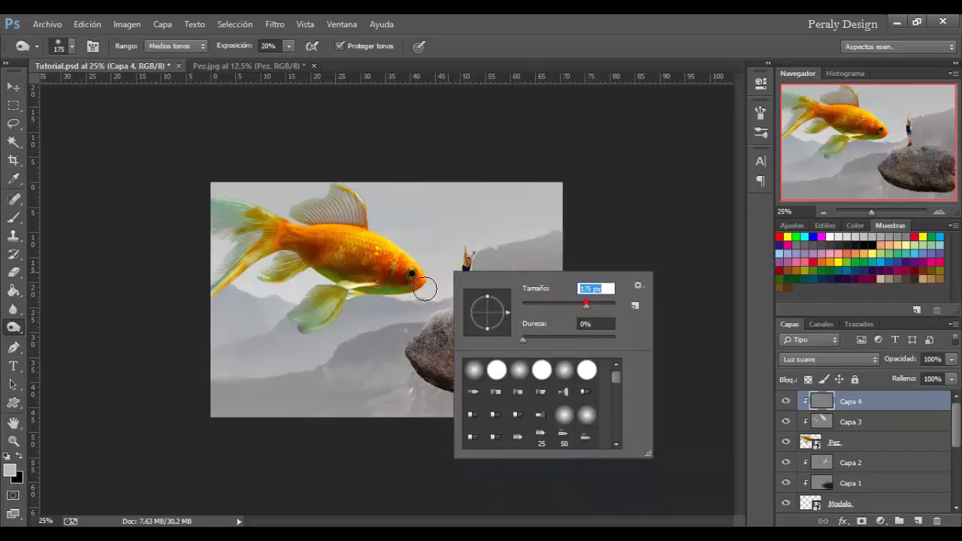
key("Return")
mouse_move(377, 295)
left_mouse_down()
mouse_move(307, 324)
mouse_move(353, 291)
left_mouse_up()
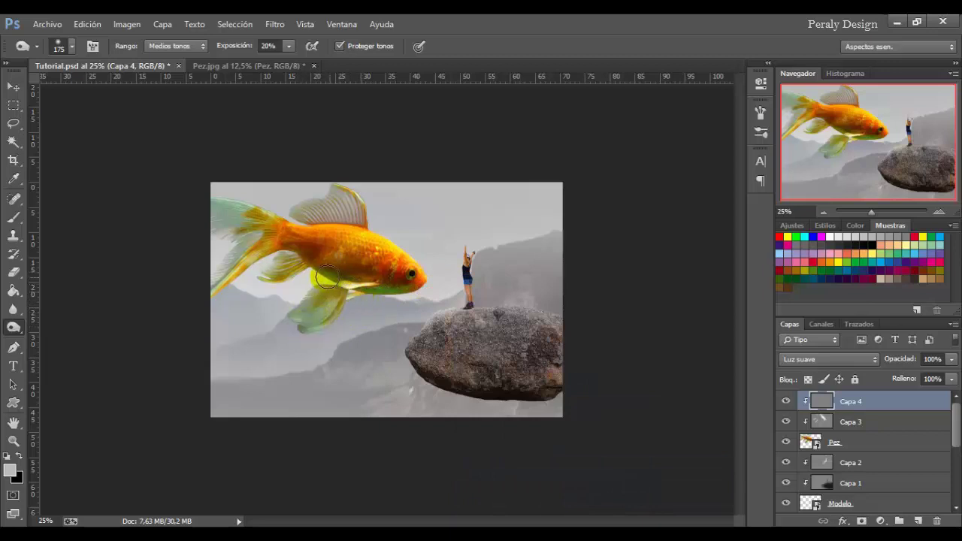
left_click_drag(298, 274, 226, 286)
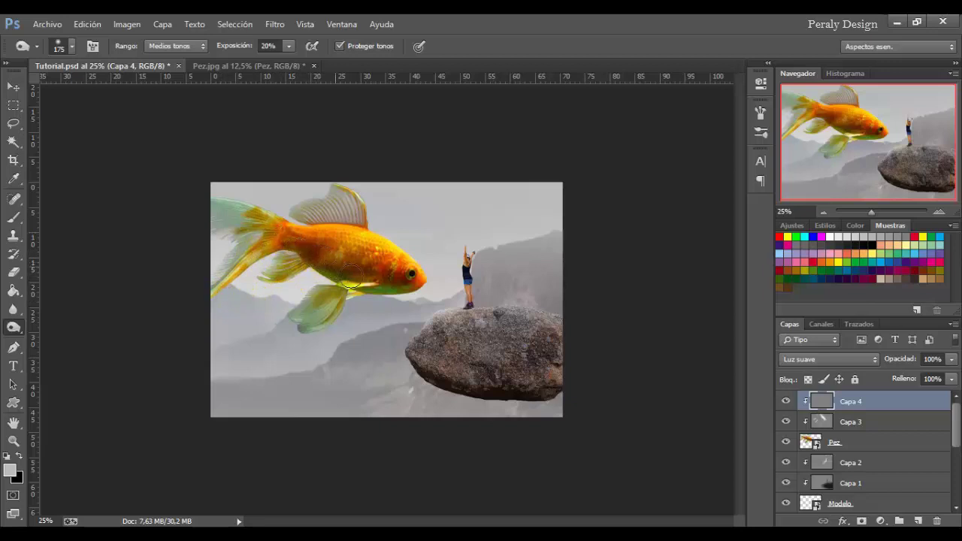
left_click_drag(416, 298, 427, 287)
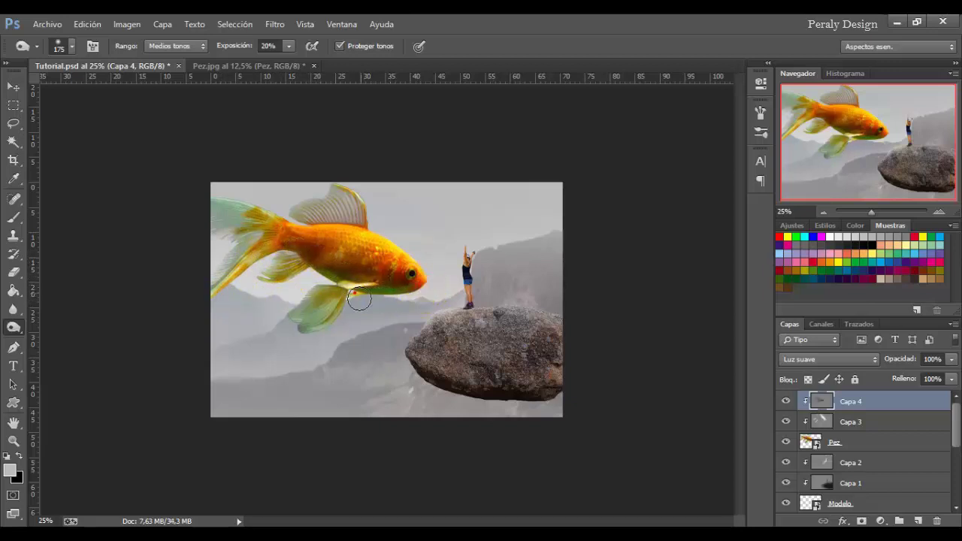
left_click_drag(353, 296, 361, 295)
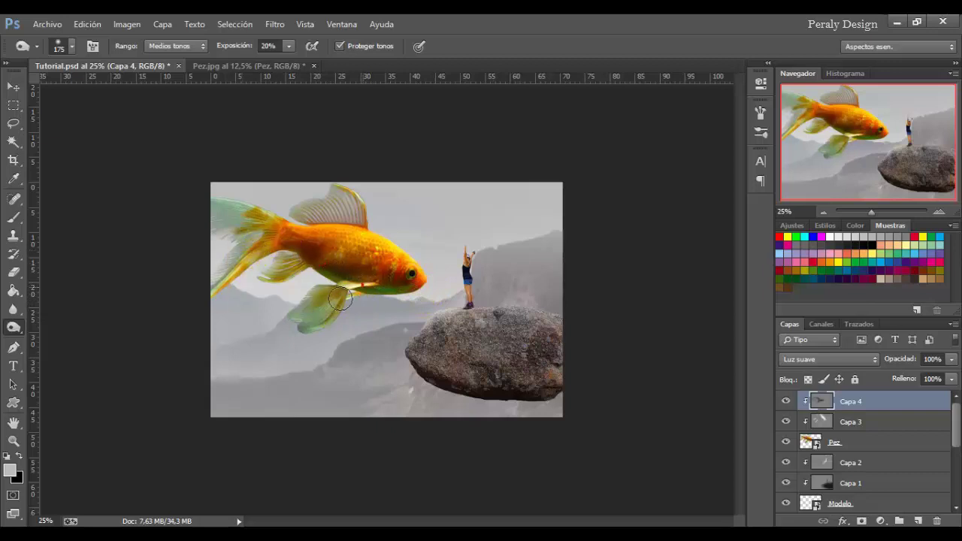
- Set the brush to 318 px and toggle Capa 4 to compare the shading
right_click(539, 318)
type("318")
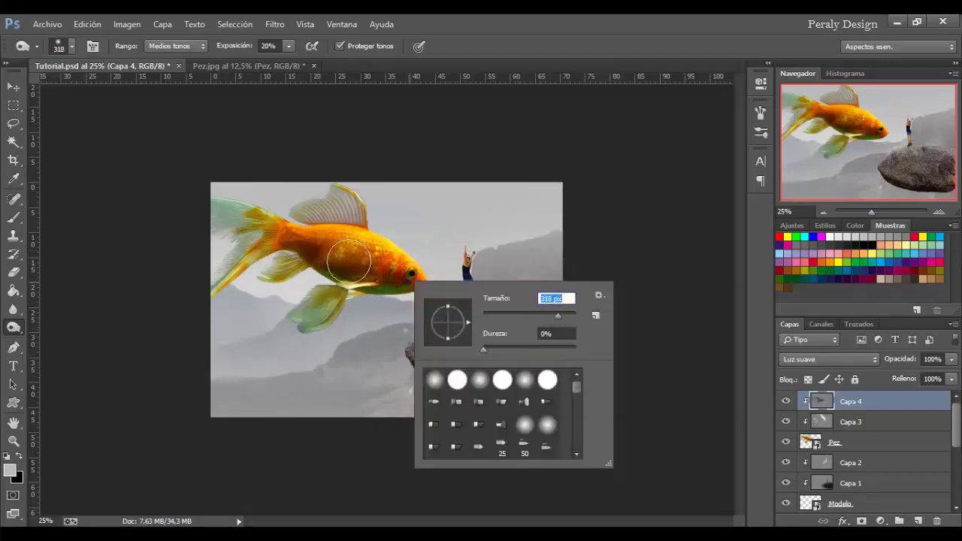
key("Return")
left_click(784, 401)
left_click(784, 401)
double_click(784, 401)
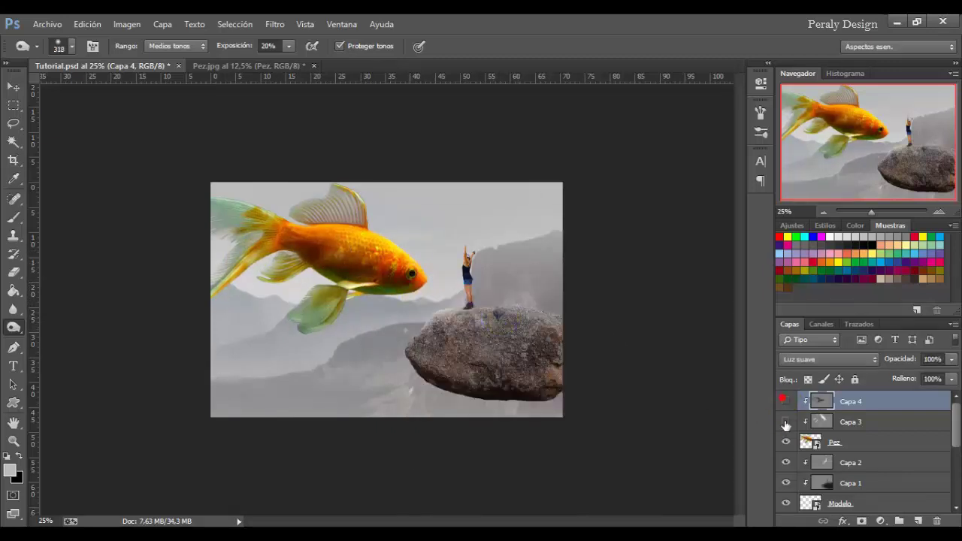
double_click(783, 401)
- Darken the pectoral fin with a 160 px brush, compare Capa 4, and save the file
right_click(537, 326)
type("160")
key("Return")
left_click_drag(311, 275, 278, 267)
left_click(785, 401)
left_click(785, 402)
key("ctrl+s")
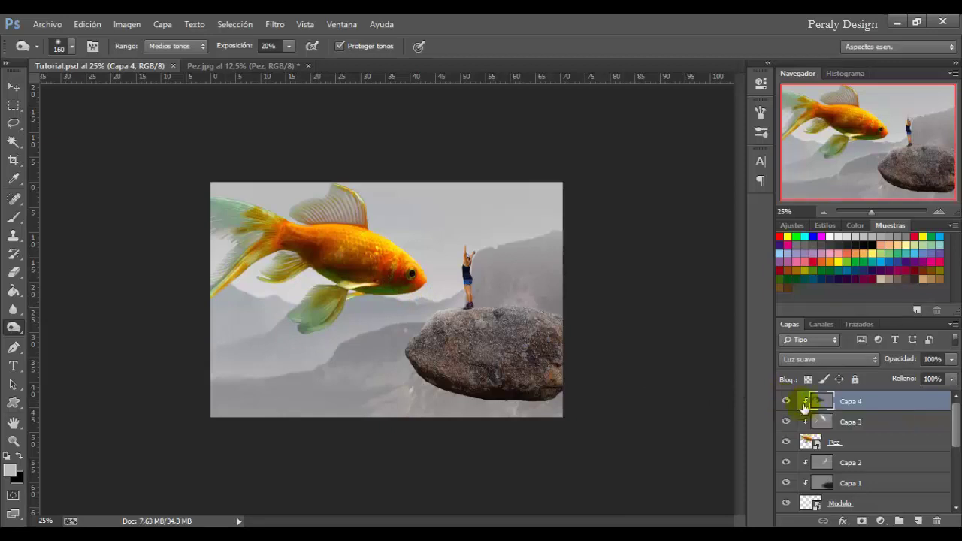
- Add an Intensidad 1 vibrance layer clipped over the goldfish with Saturación at -20
left_click(879, 519)
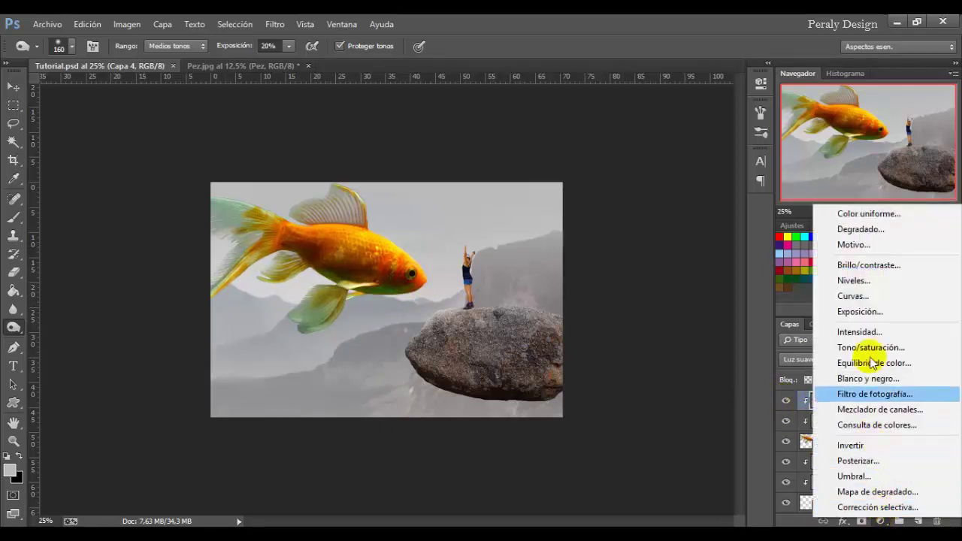
left_click(858, 332)
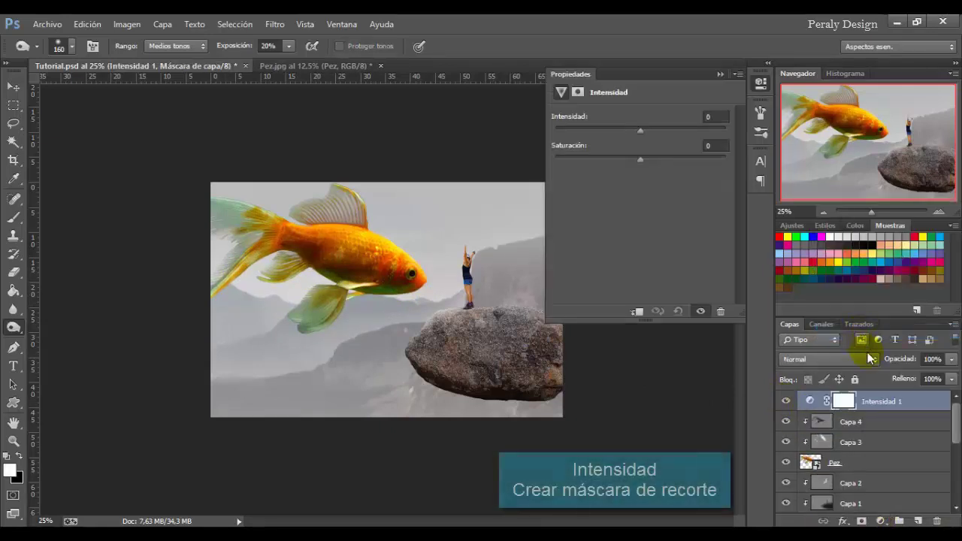
right_click(859, 400)
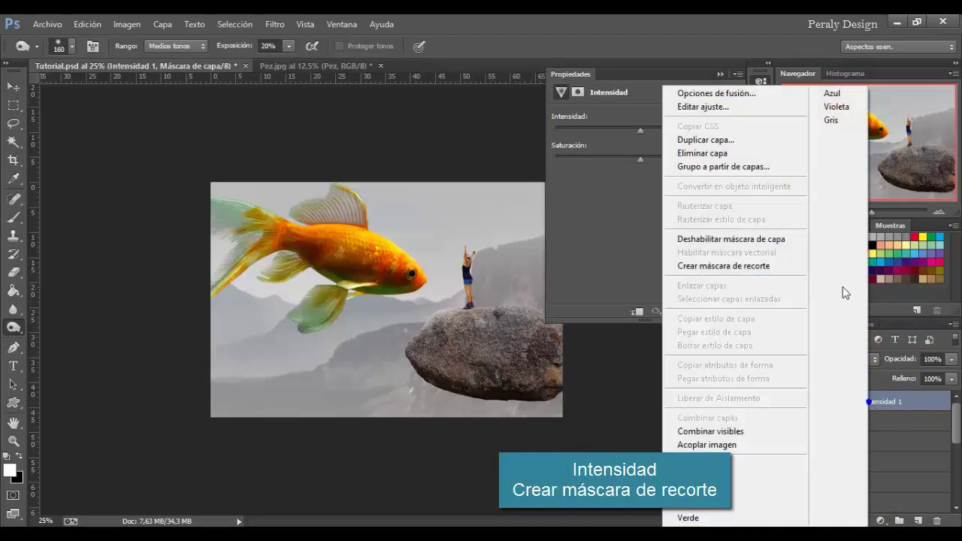
left_click(710, 266)
left_click_drag(640, 158, 622, 158)
left_click(713, 146)
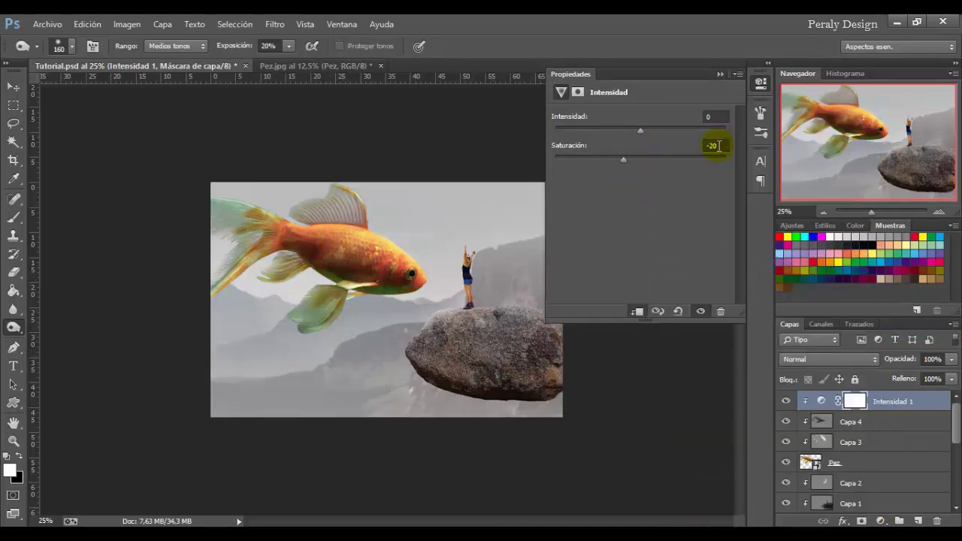
- Add a Brightness/Contrast adjustment layer clipped to the goldfish
left_click(786, 402)
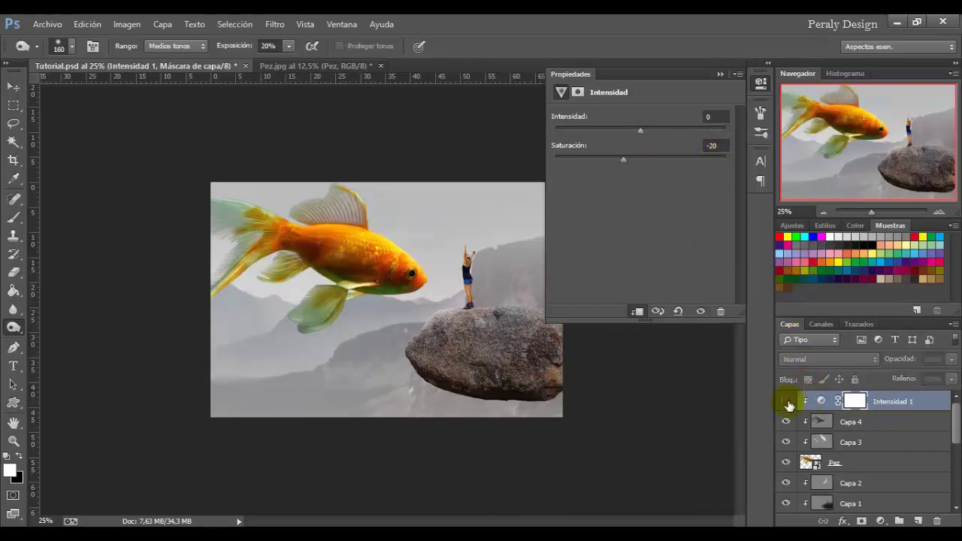
left_click(786, 402)
left_click(880, 521)
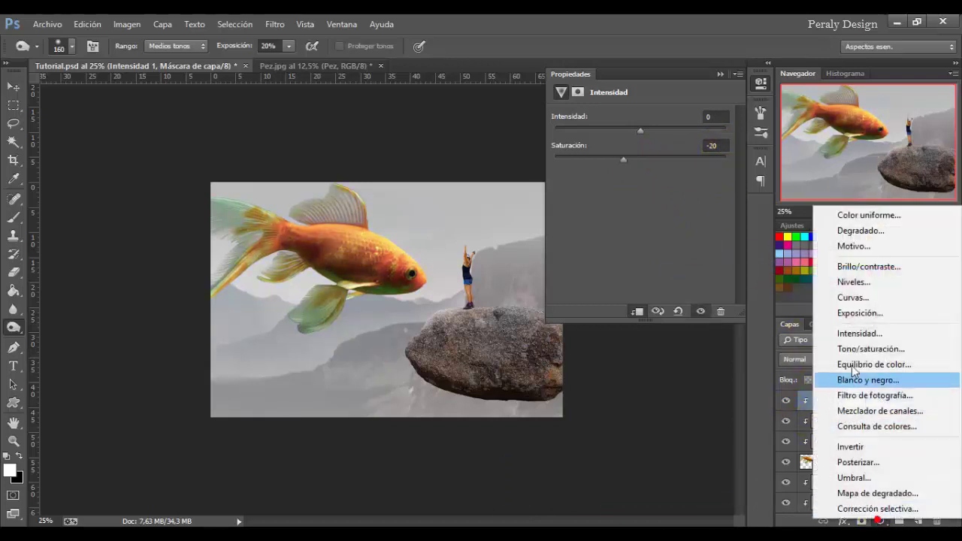
left_click(868, 267)
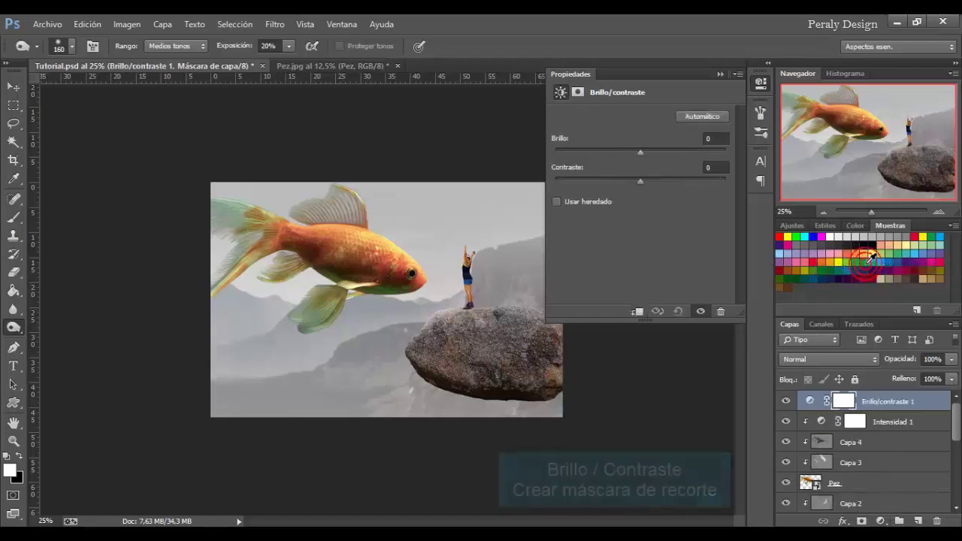
right_click(874, 400)
left_click(740, 268)
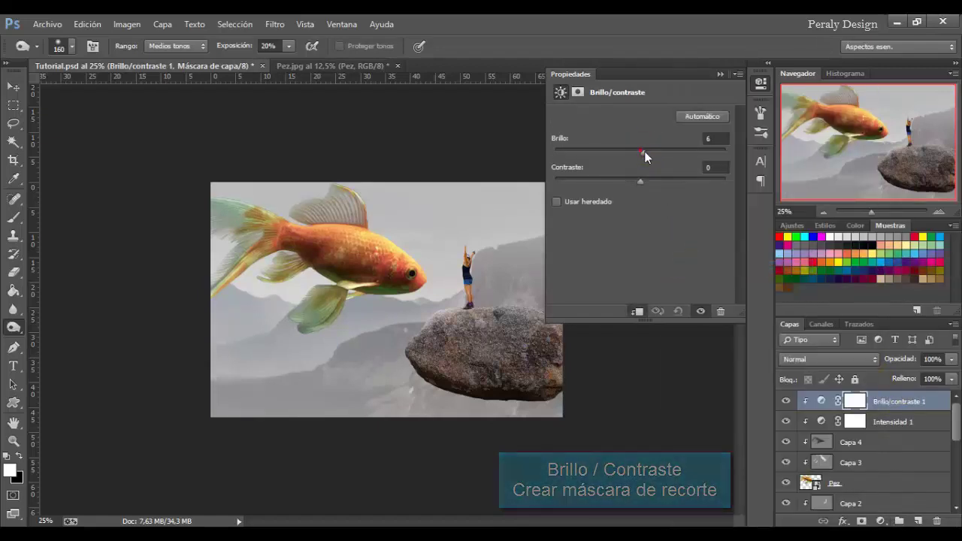
- Raise Brillo to 20, compare on/off, and add an empty new layer above
left_click_drag(640, 149, 649, 151)
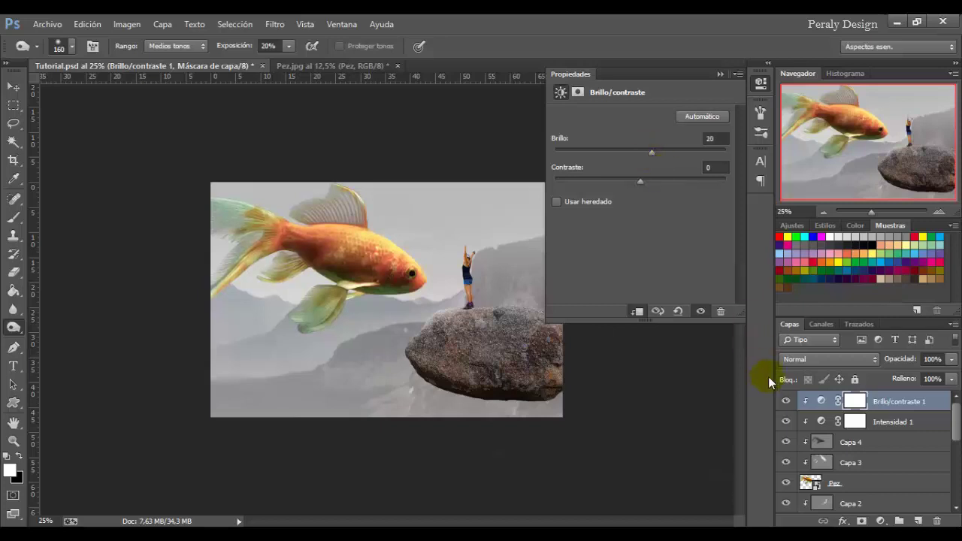
left_click(786, 403)
left_click(786, 403)
left_click(917, 521)
- Select the Brush tool with the scattered bubble preset 835 at 456 px
left_click(811, 401)
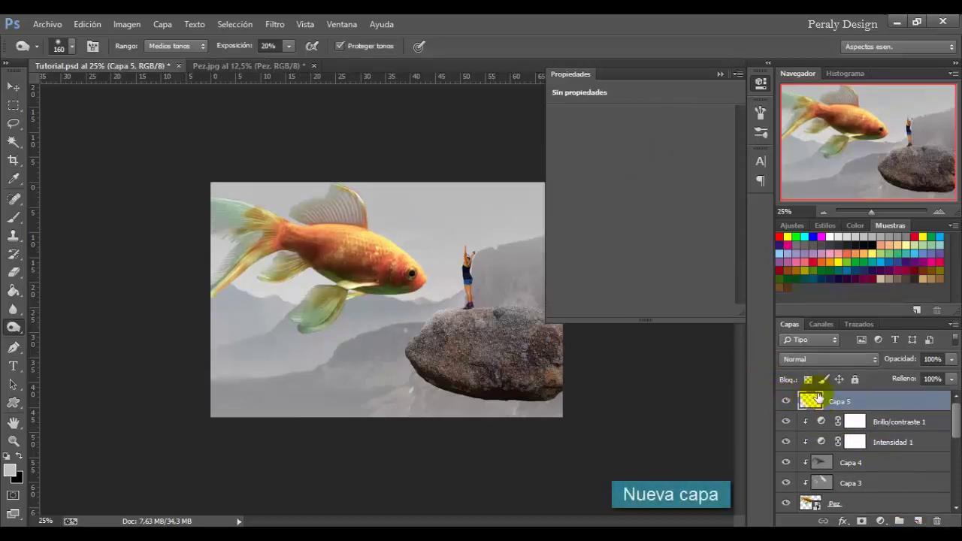
left_click(11, 217)
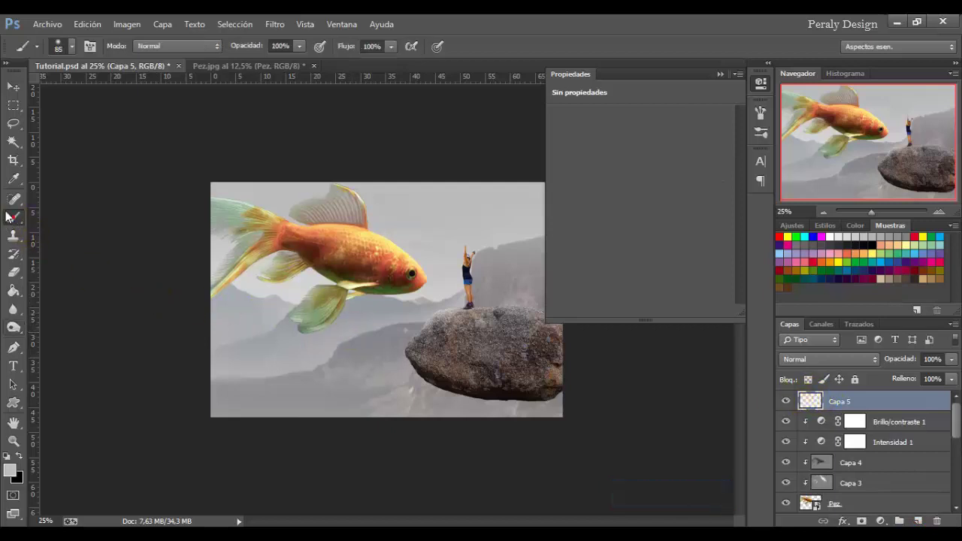
right_click(361, 281)
left_click(476, 425)
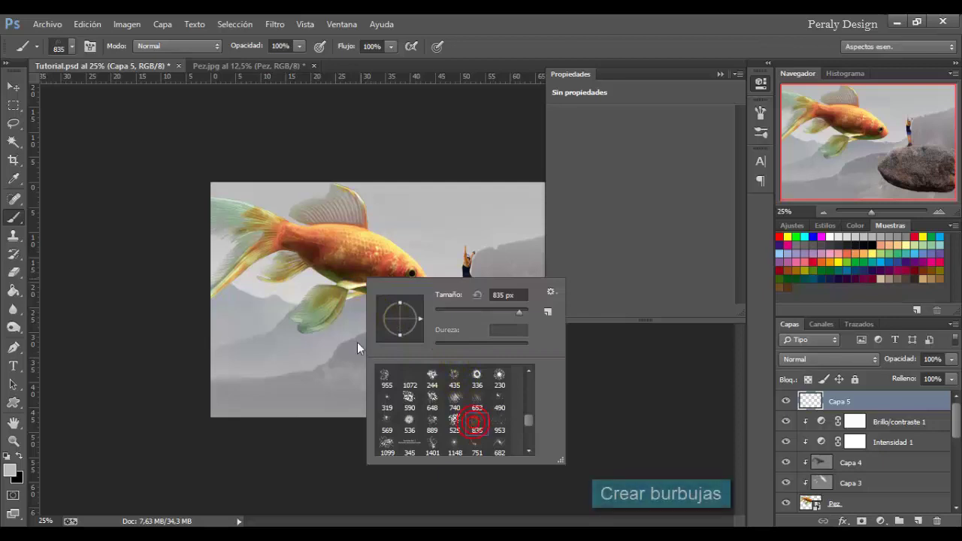
left_click_drag(517, 317, 493, 310)
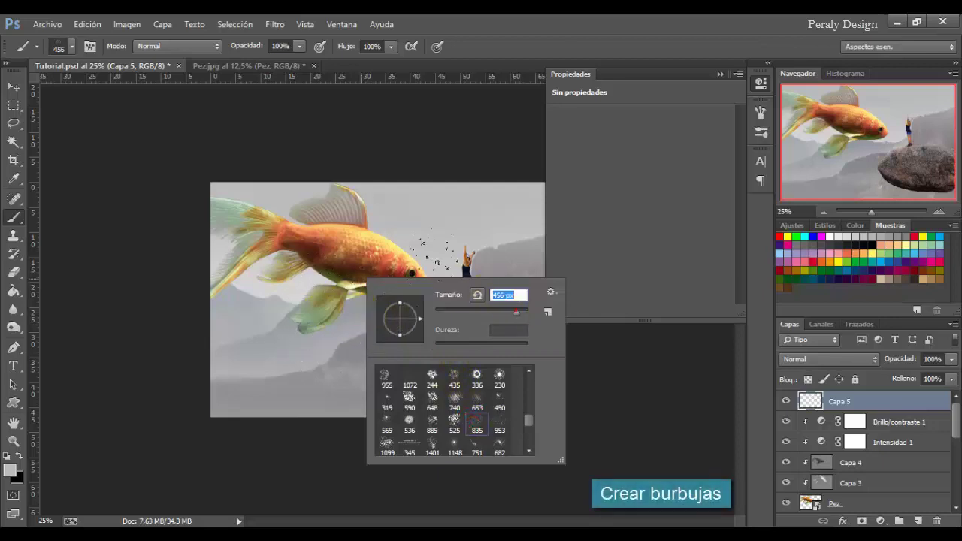
left_click(443, 216)
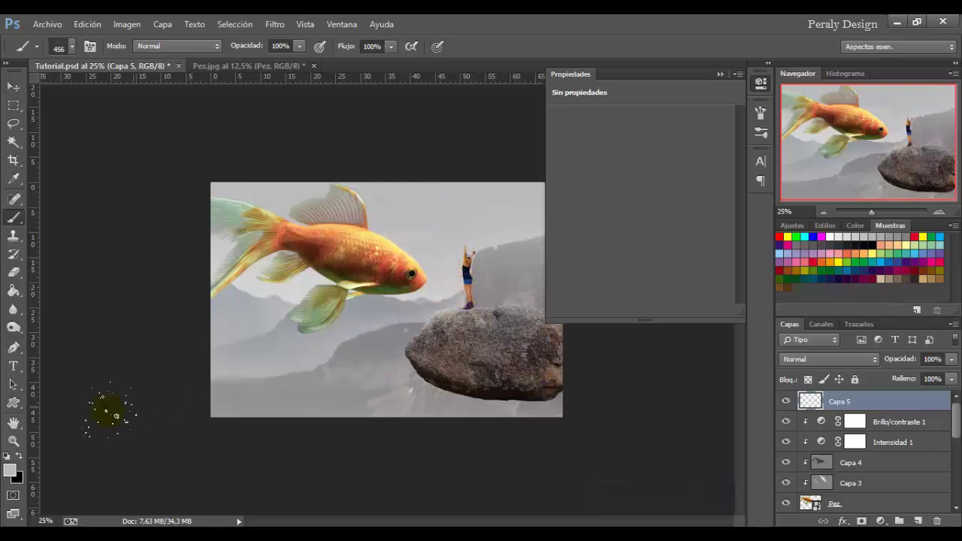
- Set the foreground colour to white (ffffff)
left_click(12, 472)
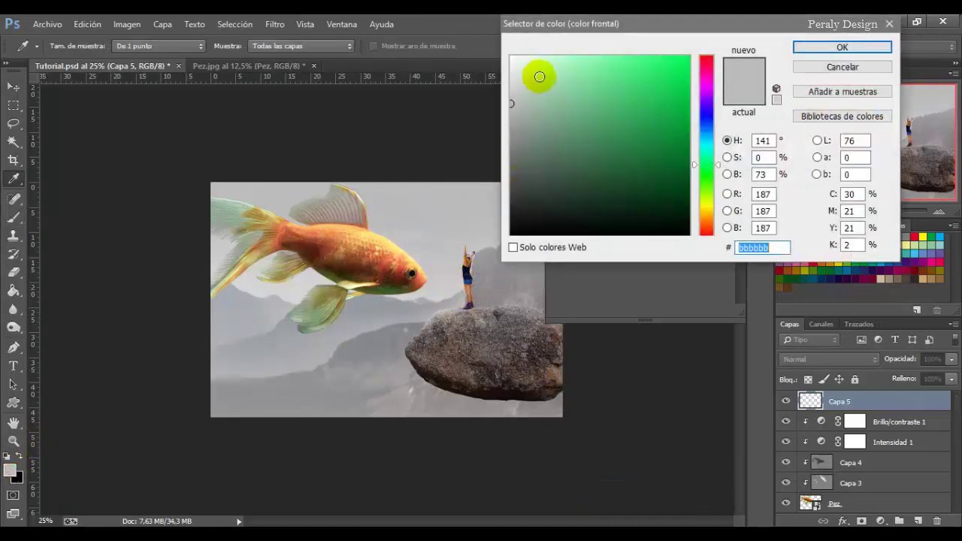
left_click(512, 57)
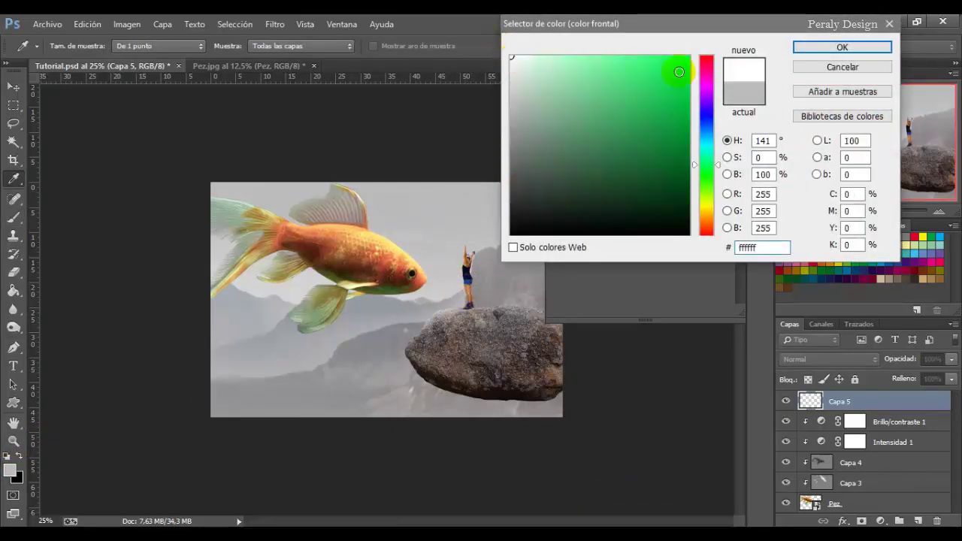
left_click(841, 48)
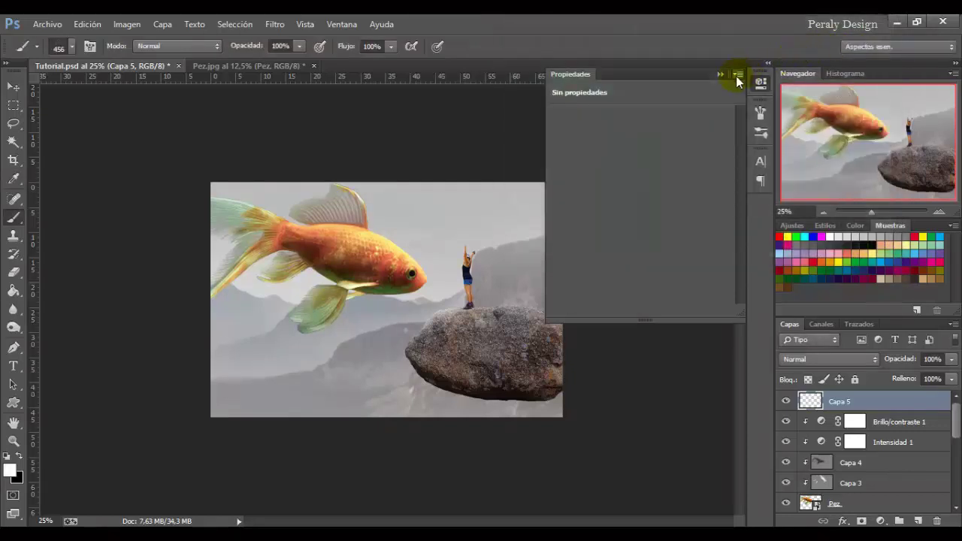
- Resize the bubble brush between 395 and 456 px; stamp bubbles above the woman and below the fin
right_click(487, 257)
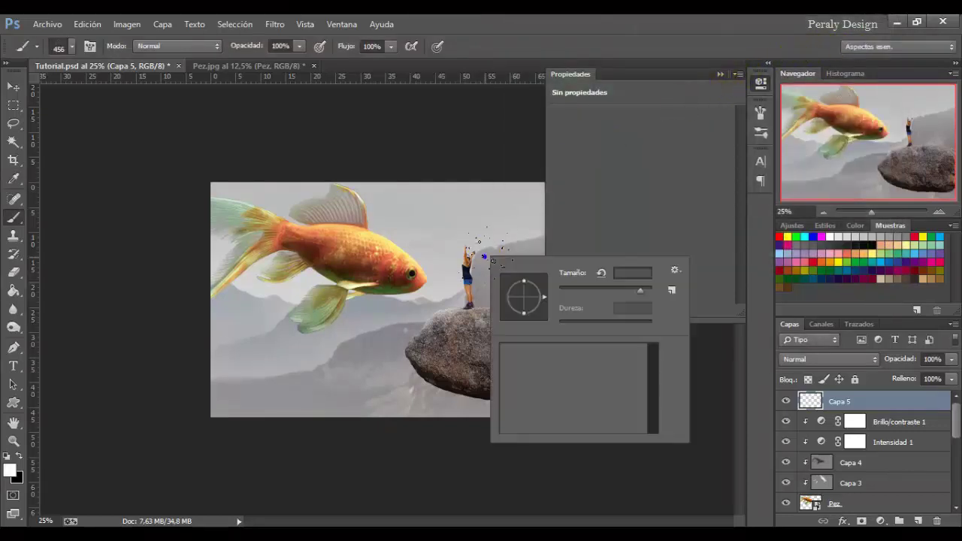
left_click(637, 289)
key("Return")
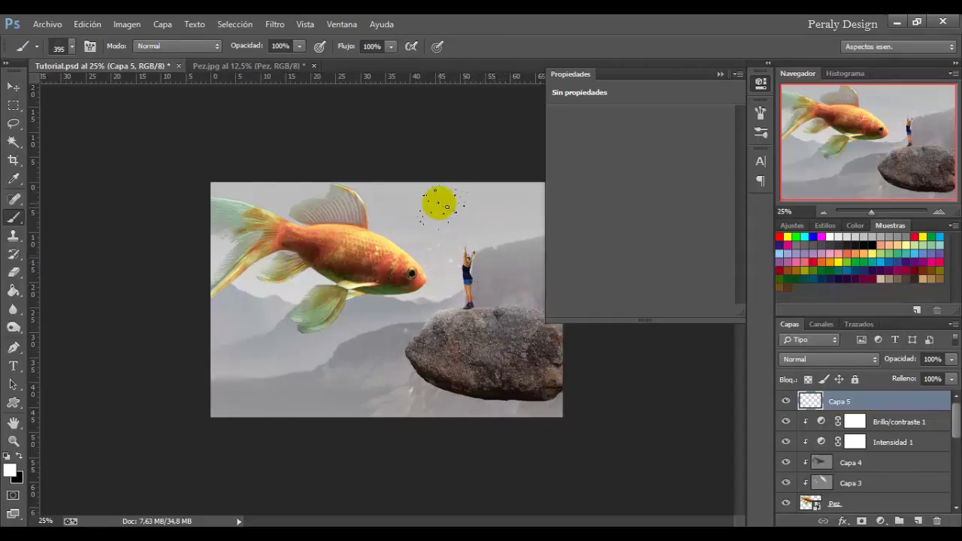
right_click(446, 212)
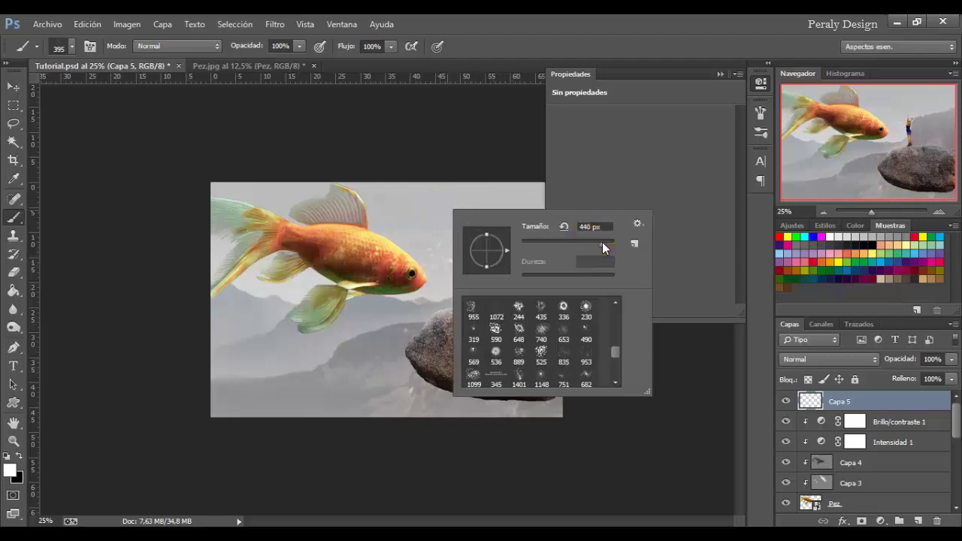
left_click_drag(602, 242, 607, 241)
key("Return")
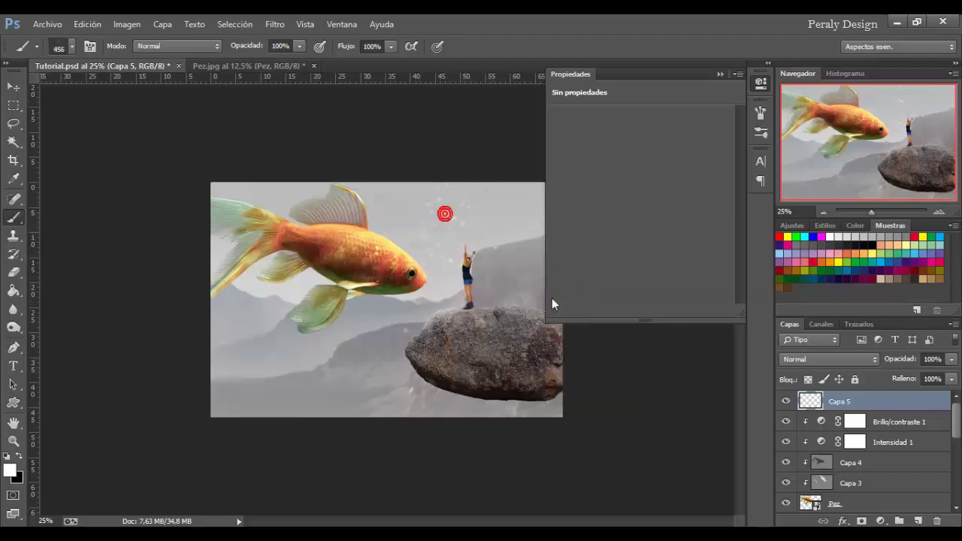
left_click_drag(532, 314, 543, 317)
left_click(394, 313)
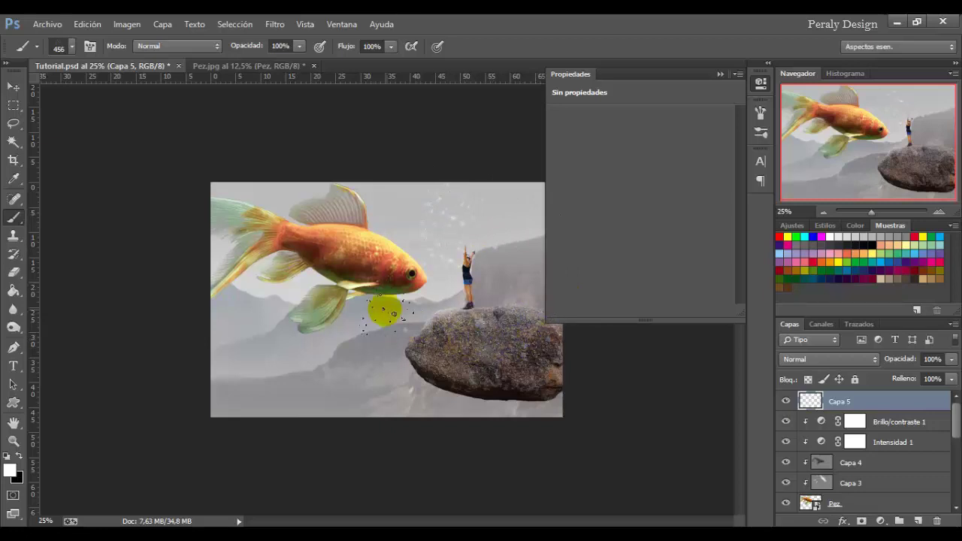
- Try brush 953, return to 835 at 1565 px, and stamp large bubbles around the fish
right_click(390, 312)
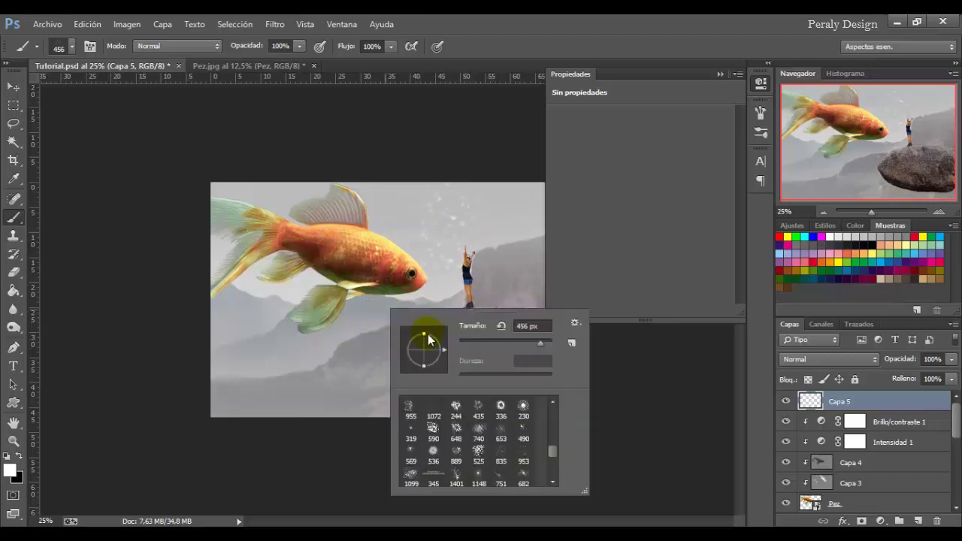
left_click(521, 456)
left_click_drag(542, 342, 542, 343)
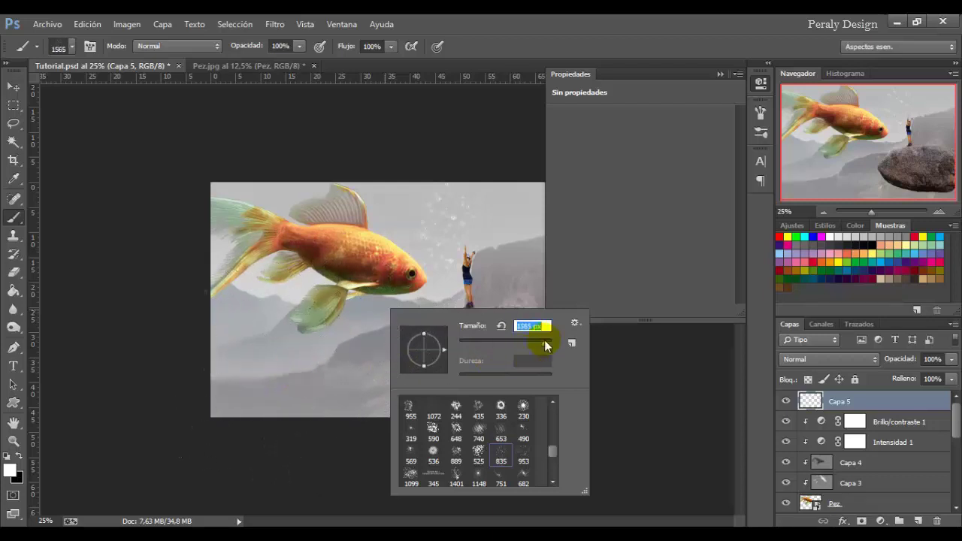
left_click_drag(544, 339, 544, 345)
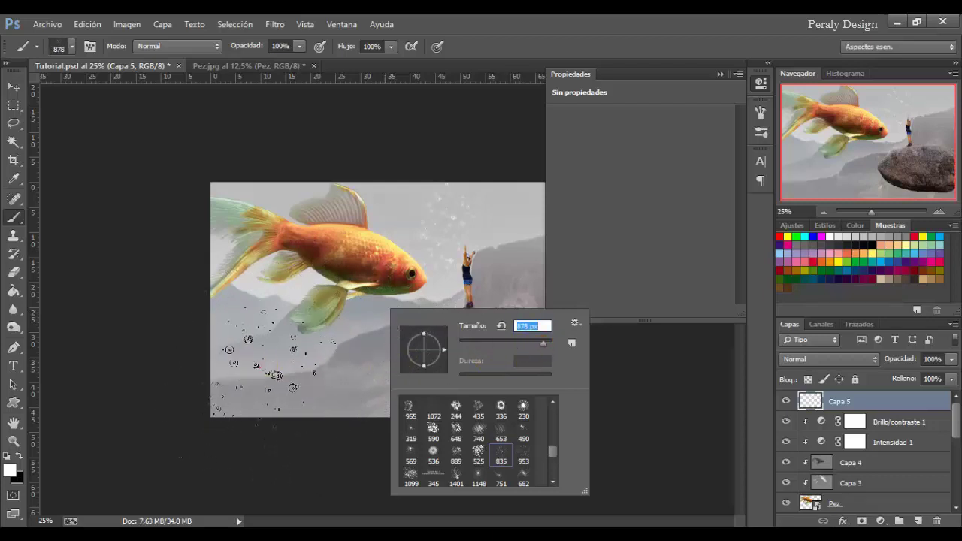
right_click(255, 342)
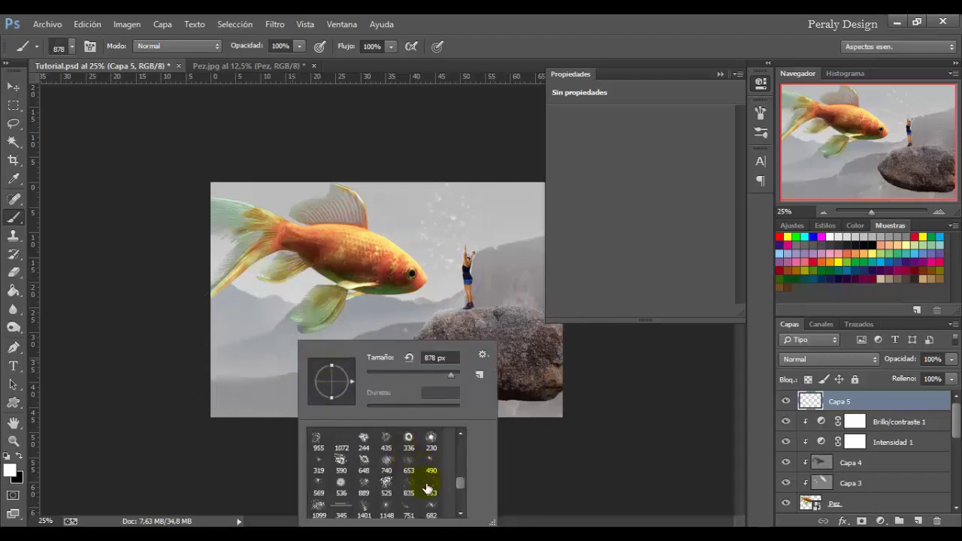
left_click(341, 353)
left_click_drag(456, 369, 374, 373)
left_click(520, 43)
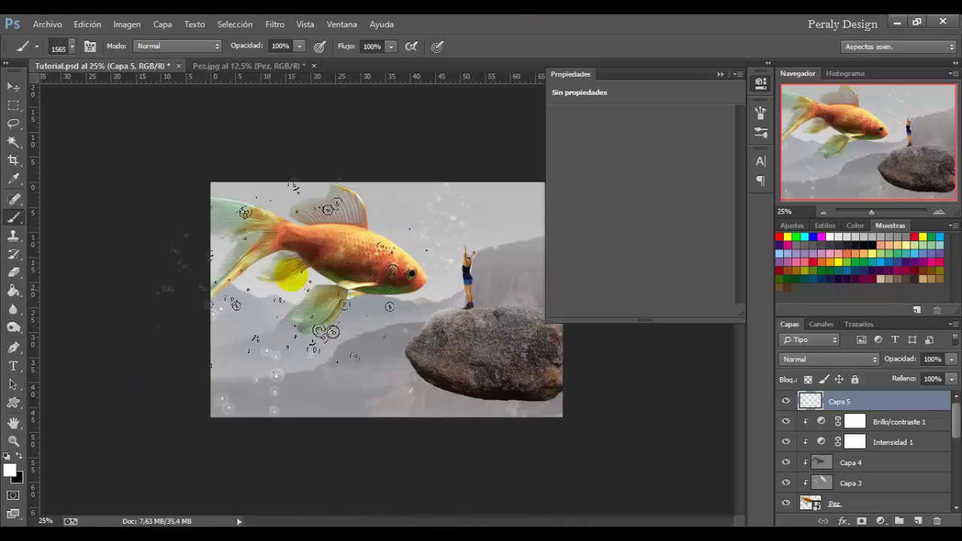
left_click(381, 210)
left_click(286, 280)
- Stamp 2252 px bubbles near the bottom of the scene and add an empty Capa 6
right_click(285, 281)
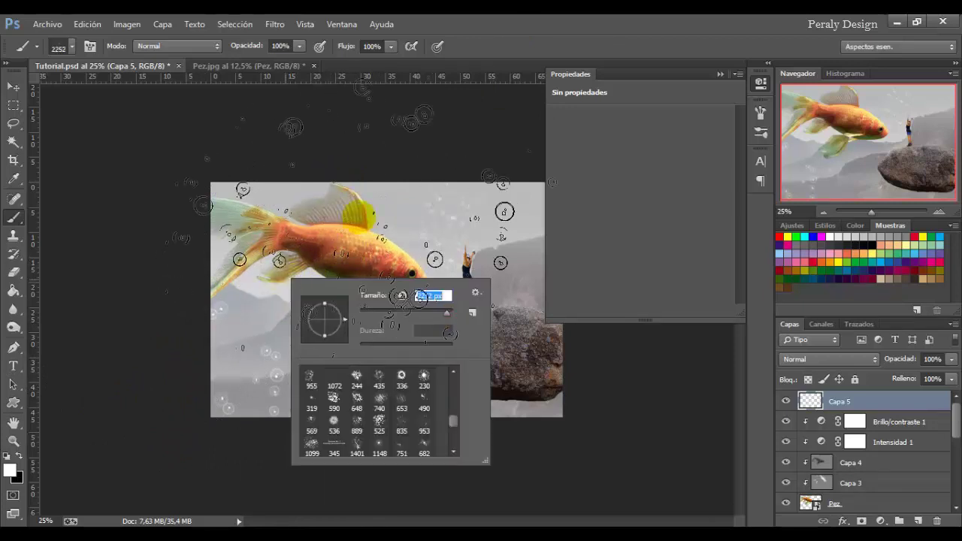
left_click(504, 46)
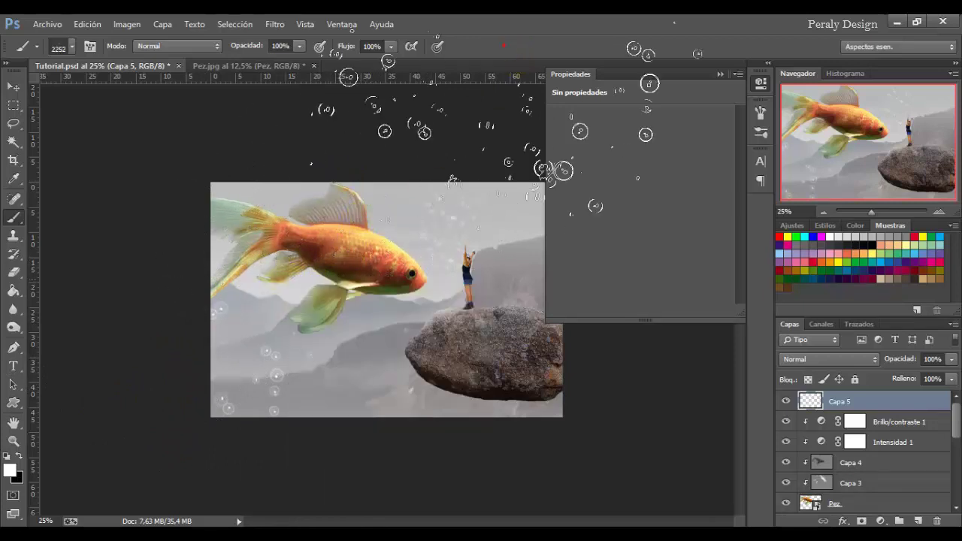
left_click(610, 417)
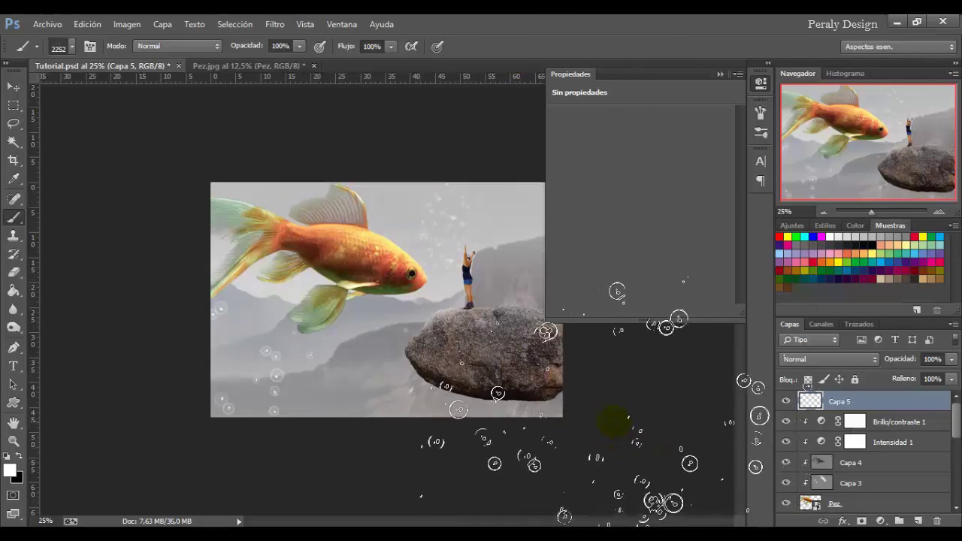
left_click(785, 402)
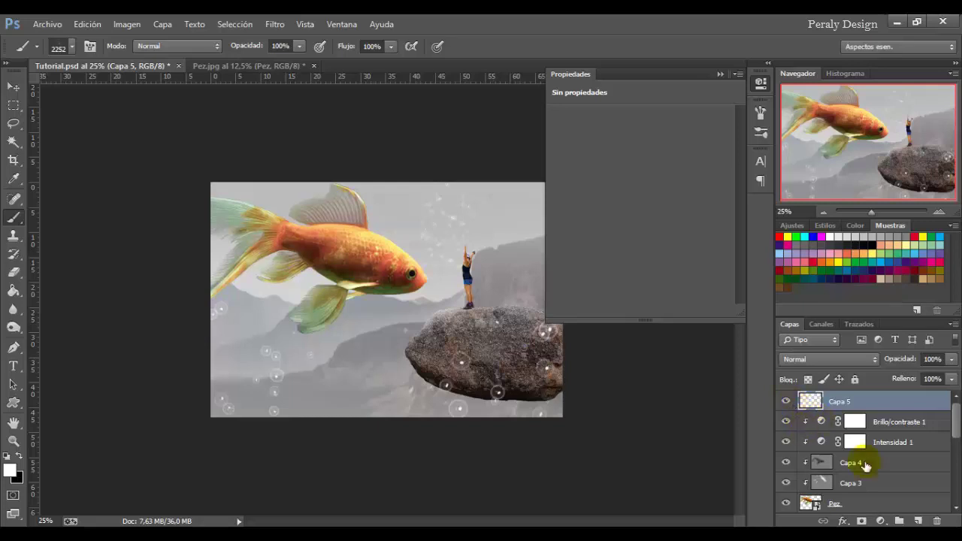
left_click(918, 520)
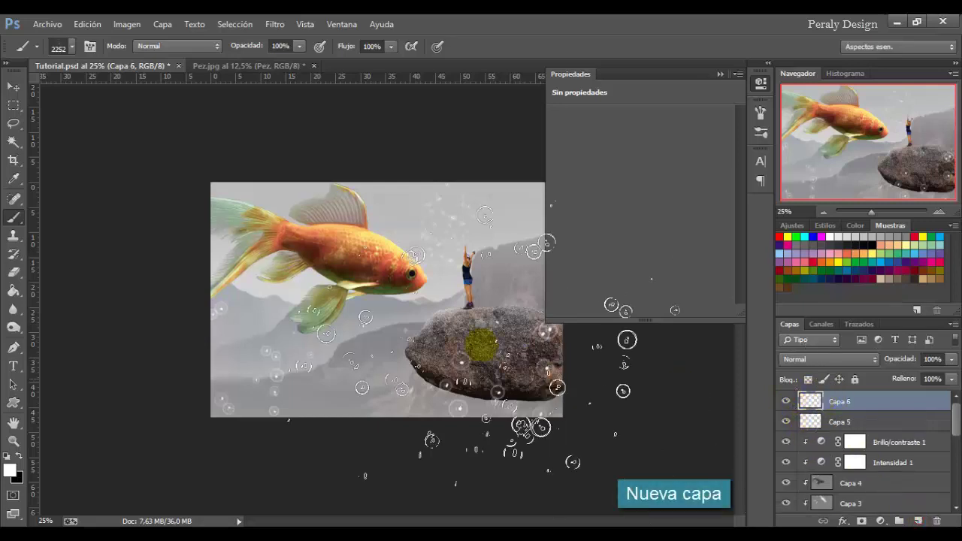
- Paint a soft white glow behind the woman on Capa 6 with the soft round brush
right_click(345, 333)
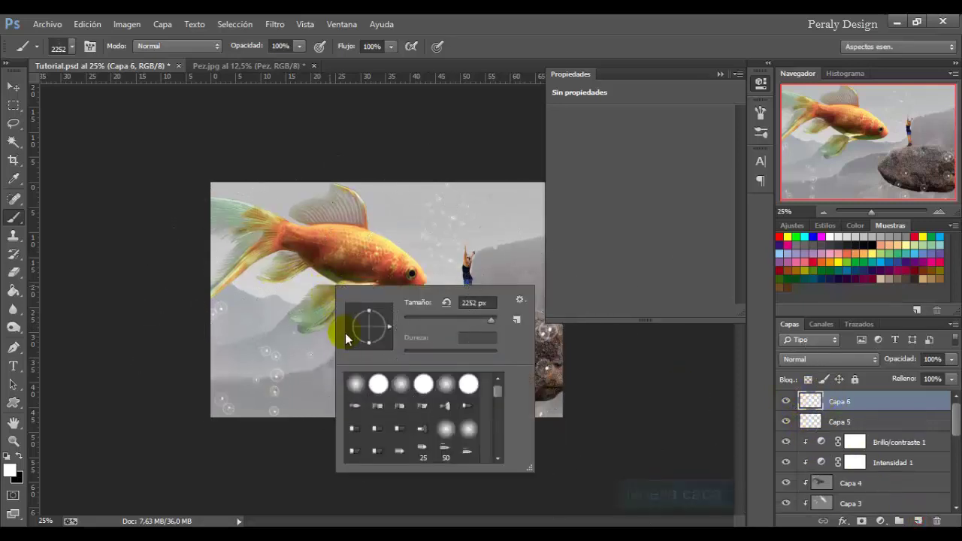
left_click(357, 385)
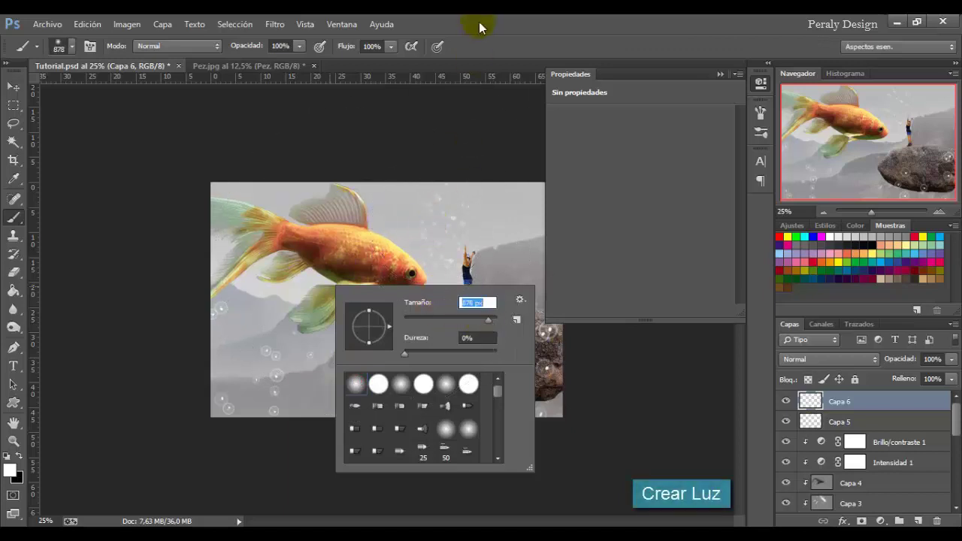
left_click(472, 45)
left_click(442, 237)
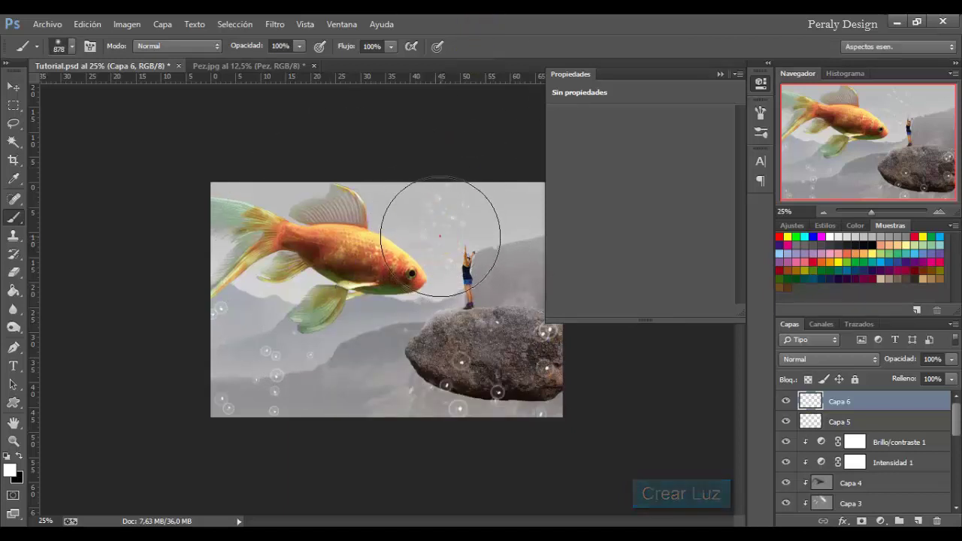
left_click(449, 244)
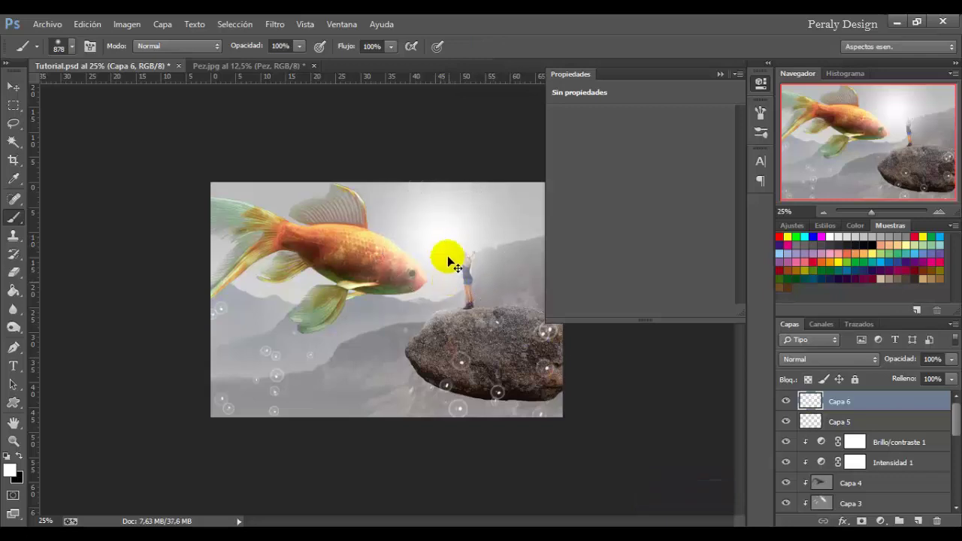
- Enlarge Capa 6 to about 160.7% with Free Transform, reposition it, and commit
key("ctrl+t")
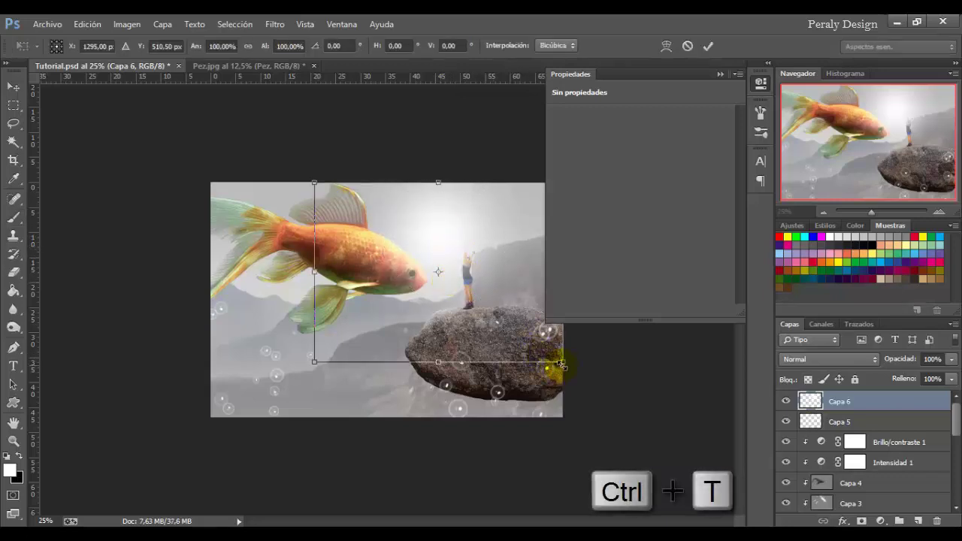
left_click_drag(558, 364, 637, 419)
mouse_move(519, 353)
left_mouse_down()
mouse_move(513, 366)
mouse_move(506, 341)
left_mouse_up()
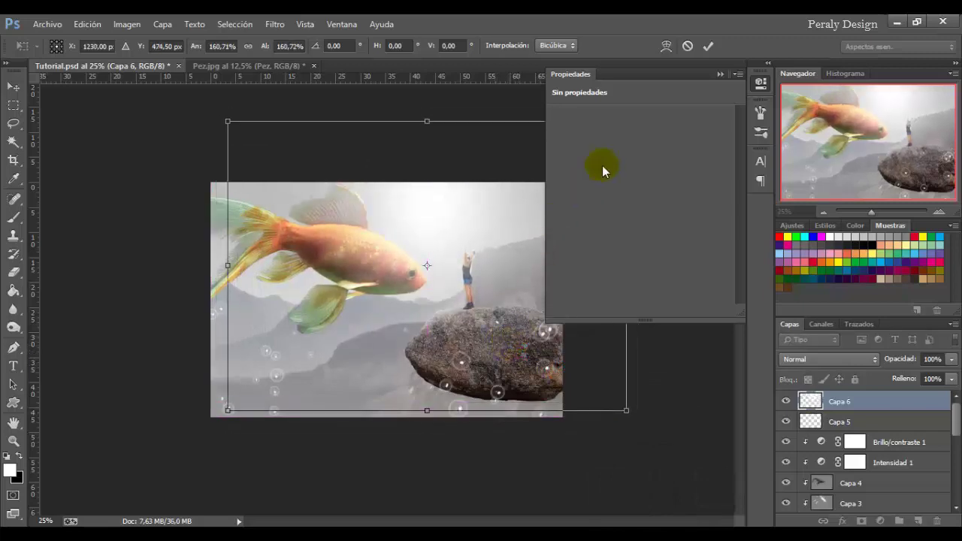
key("b")
left_click(708, 47)
type("60")
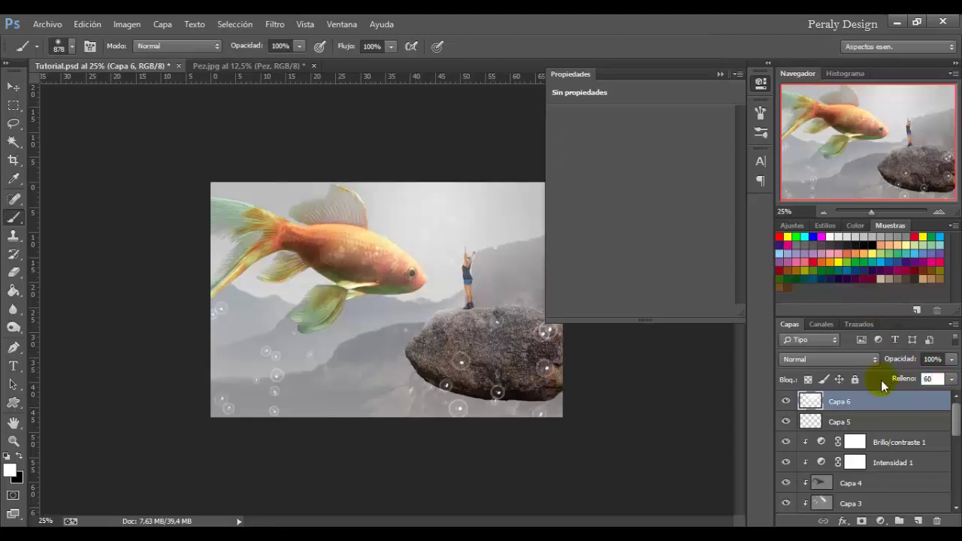
- Add a Color uniforme fill layer with colour #38a8d2
left_click(785, 401)
left_click(785, 401)
left_click(785, 401)
left_click(785, 402)
left_click(880, 521)
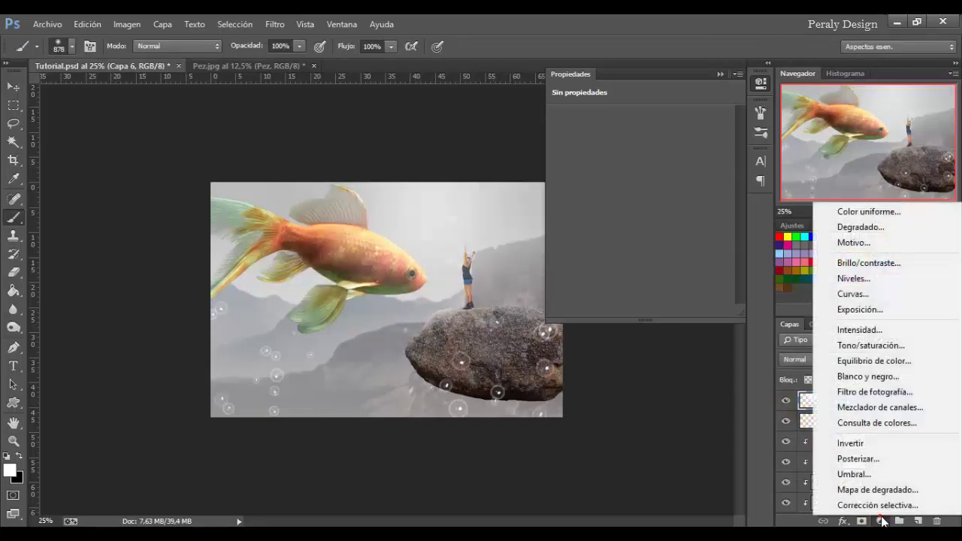
left_click(845, 211)
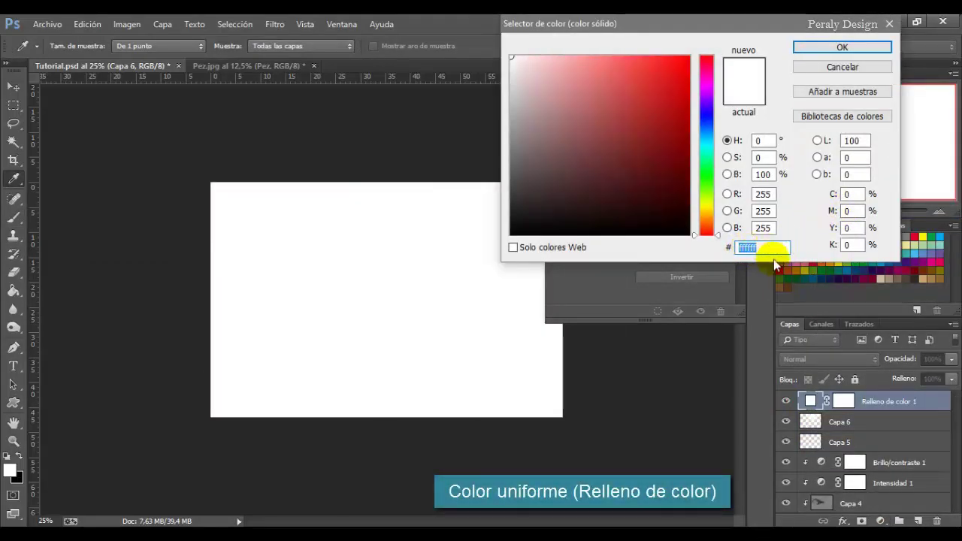
type("38a8d")
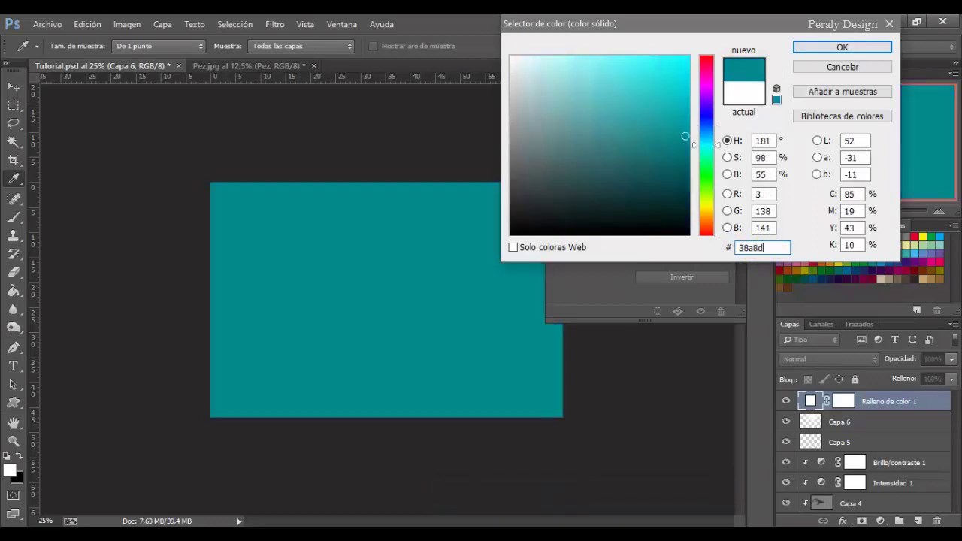
type("2")
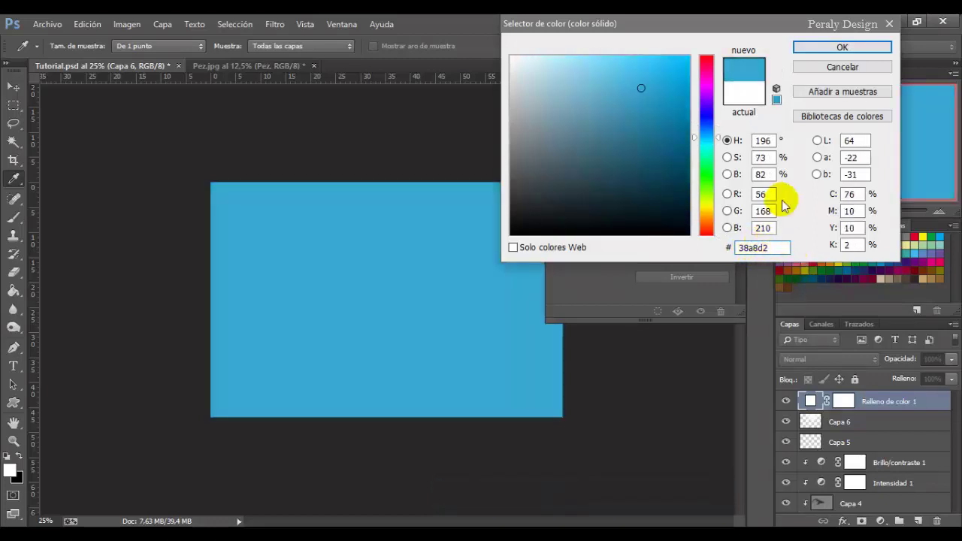
left_click(827, 48)
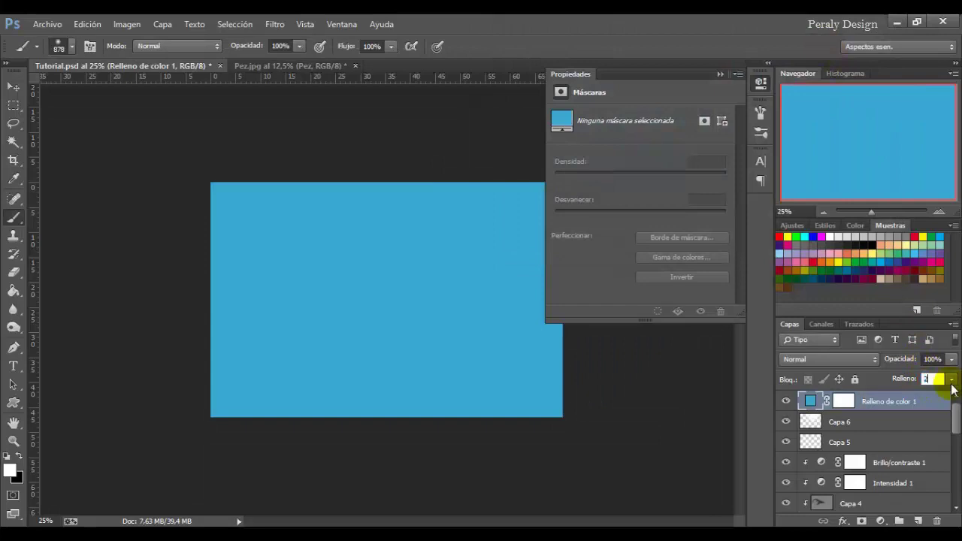
- Set the blue fill layer's Relleno to 20% and stamp all visible layers into Capa 7
type("0")
key("Return")
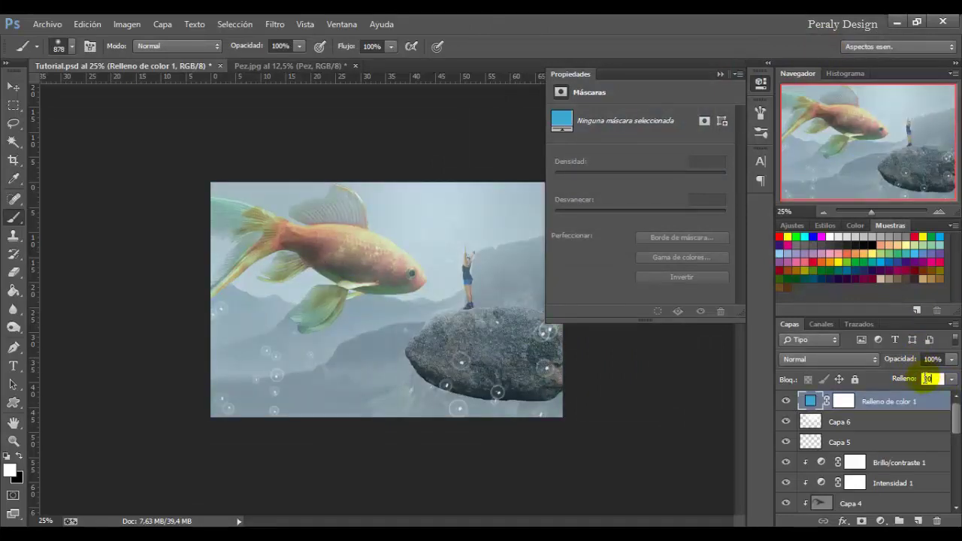
left_click(786, 401)
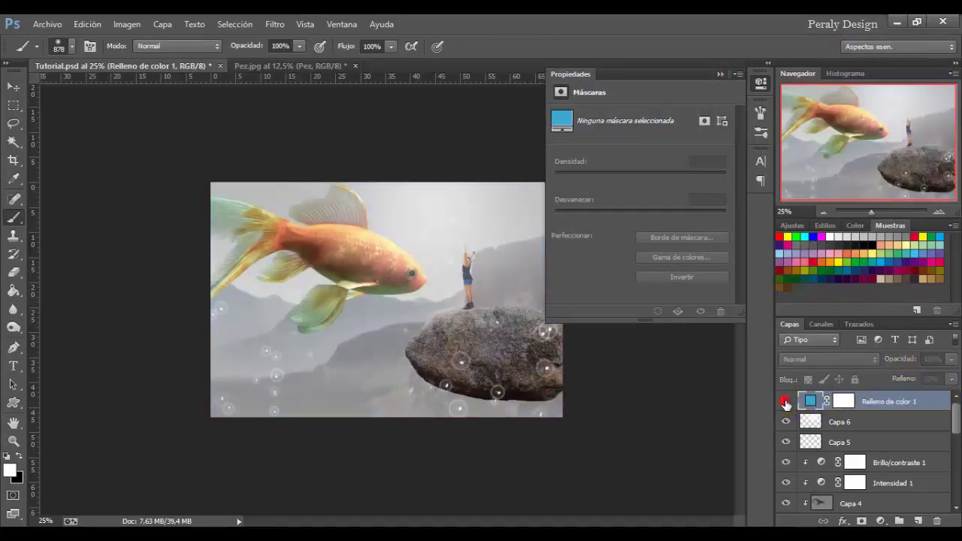
left_click(786, 402)
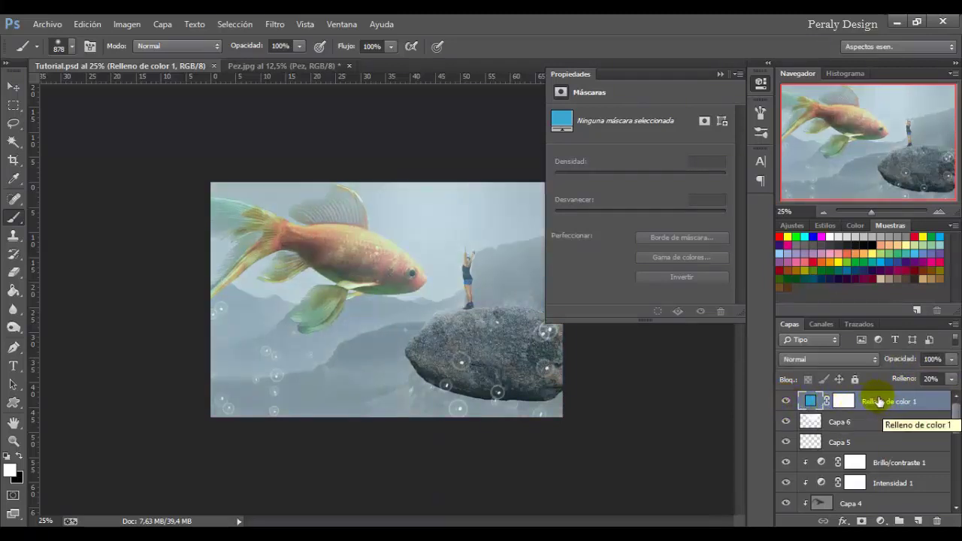
key("ctrl+shift+alt+e")
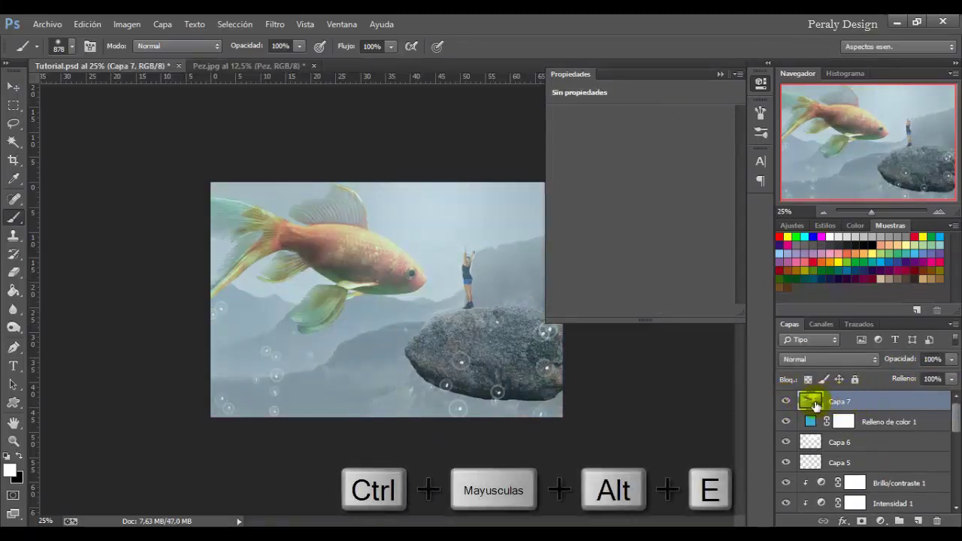
- Open the Camera Raw filter and set Temperatura +8 and Matiz -20
left_click(274, 24)
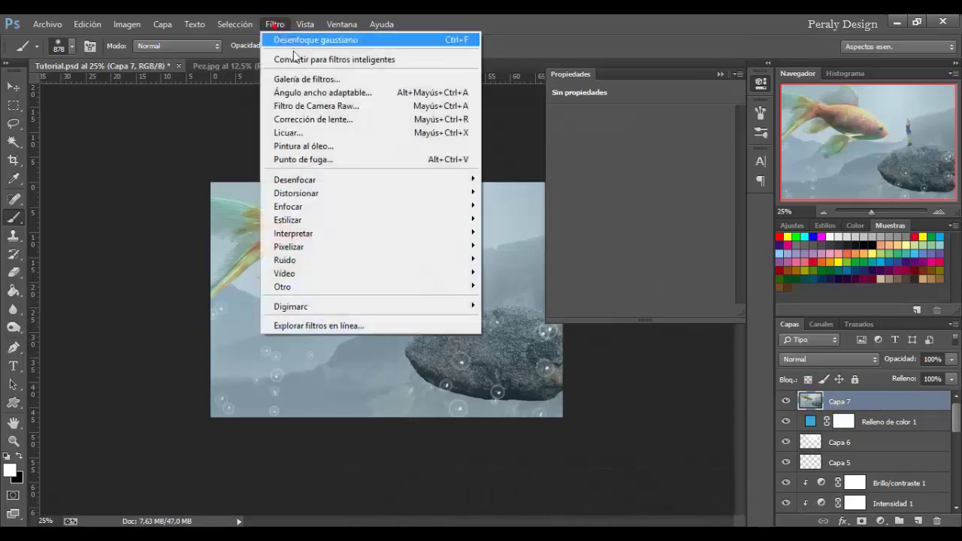
left_click(360, 106)
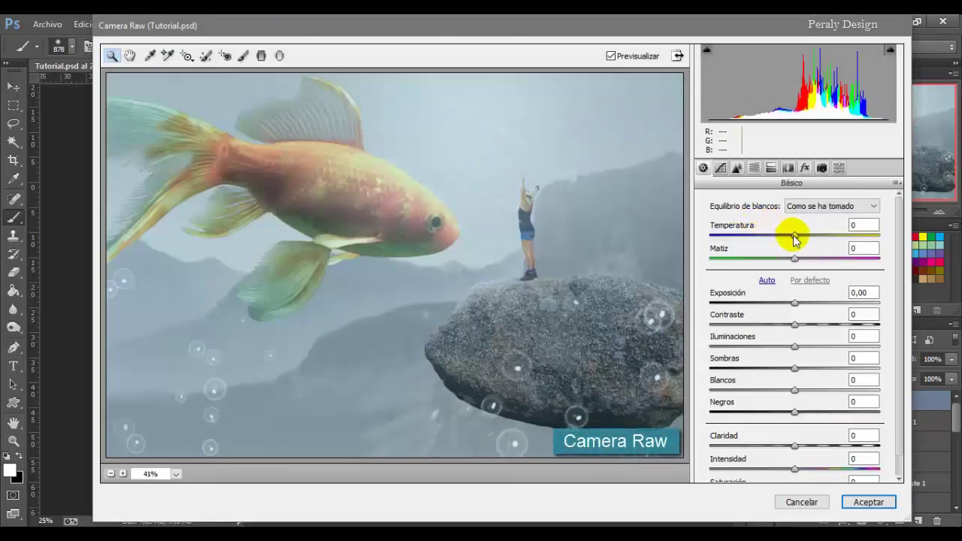
left_click_drag(795, 237, 800, 237)
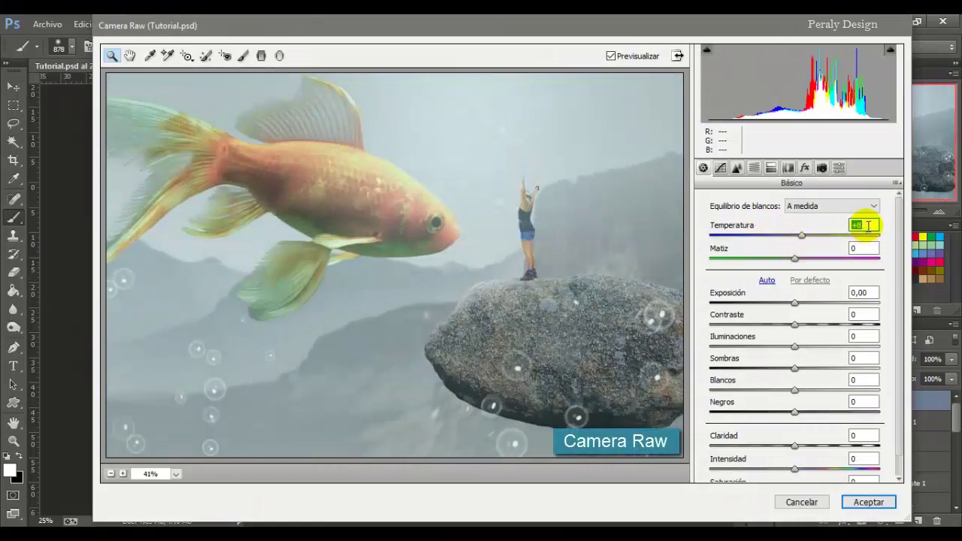
left_click(867, 225)
left_click_drag(794, 258, 778, 260)
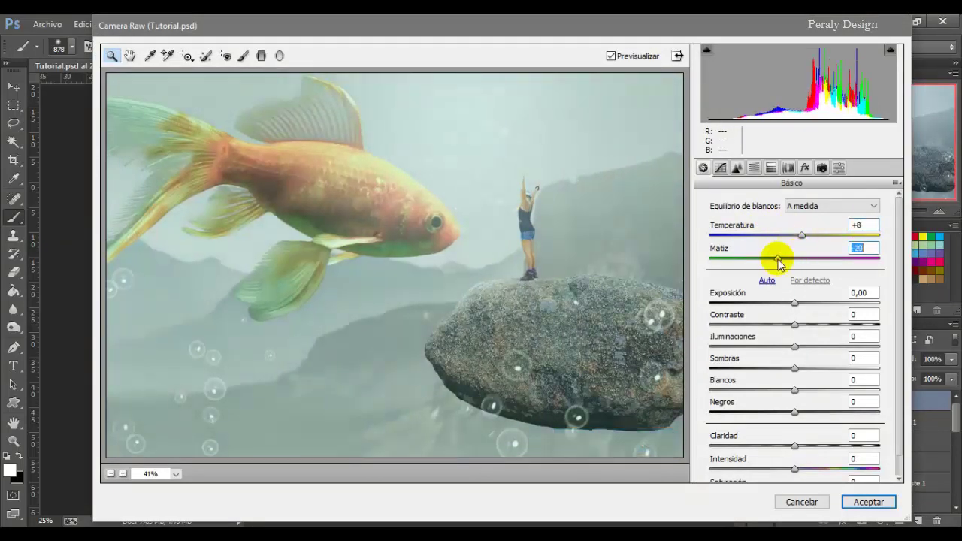
left_click(857, 247)
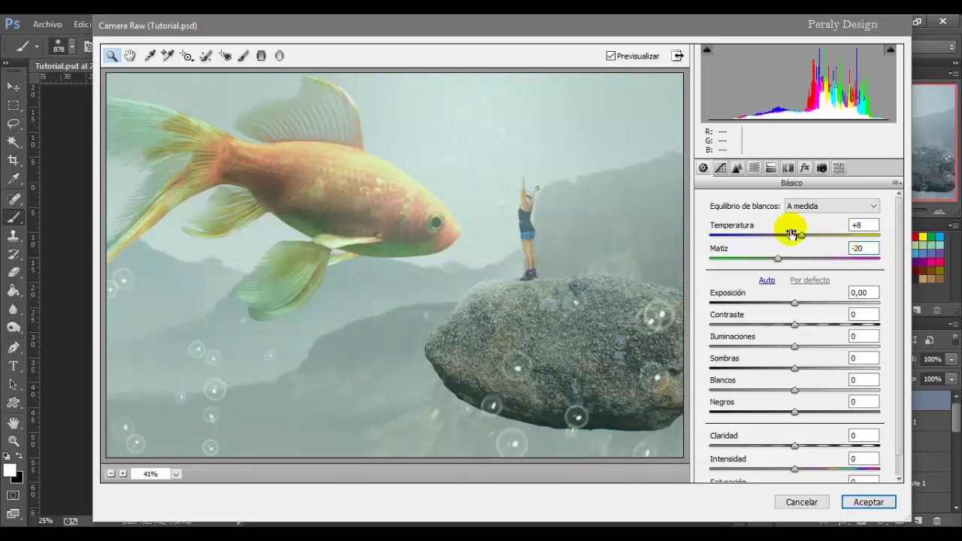
left_click(610, 56)
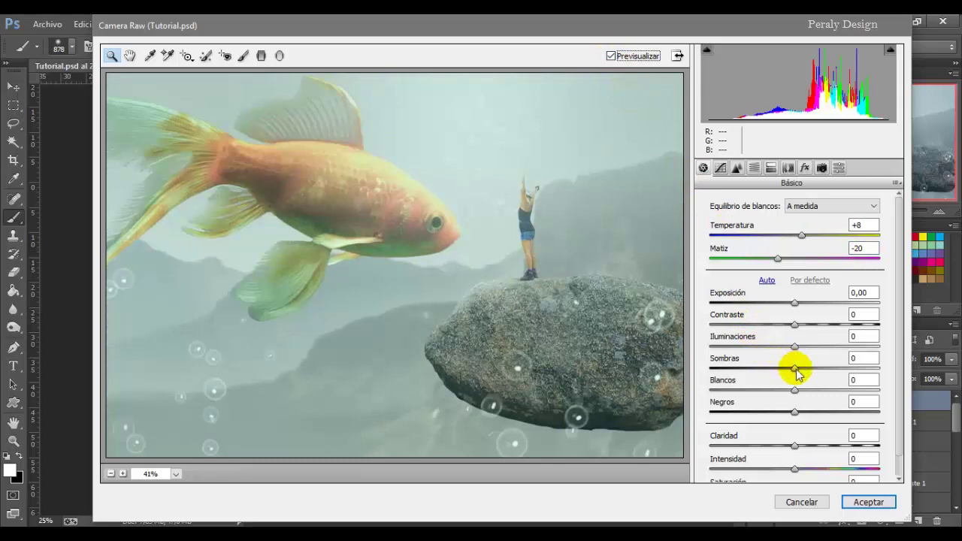
- Set Sombras -100, Negros -10 and Claridad +10, comparing before and after
left_click_drag(796, 373, 786, 375)
left_click_drag(712, 370, 719, 372)
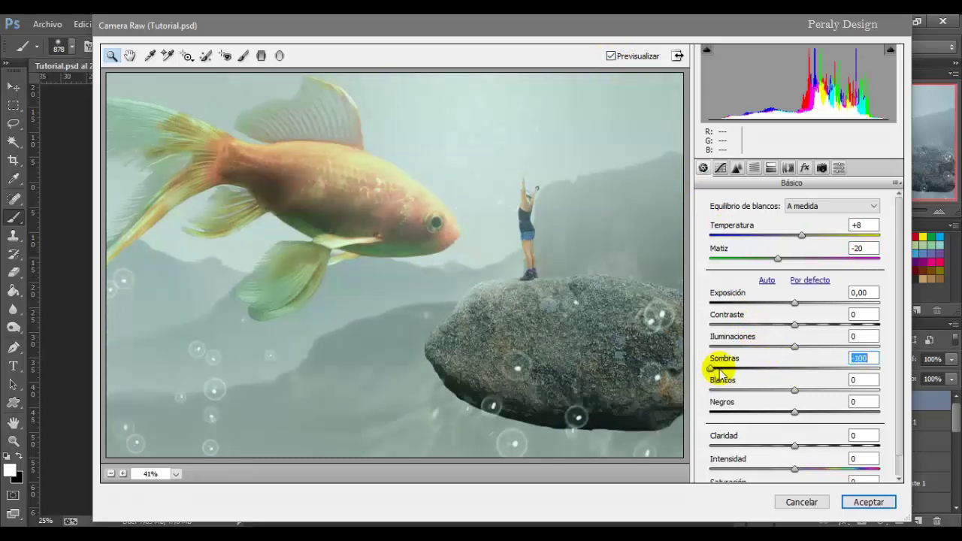
left_click(793, 413)
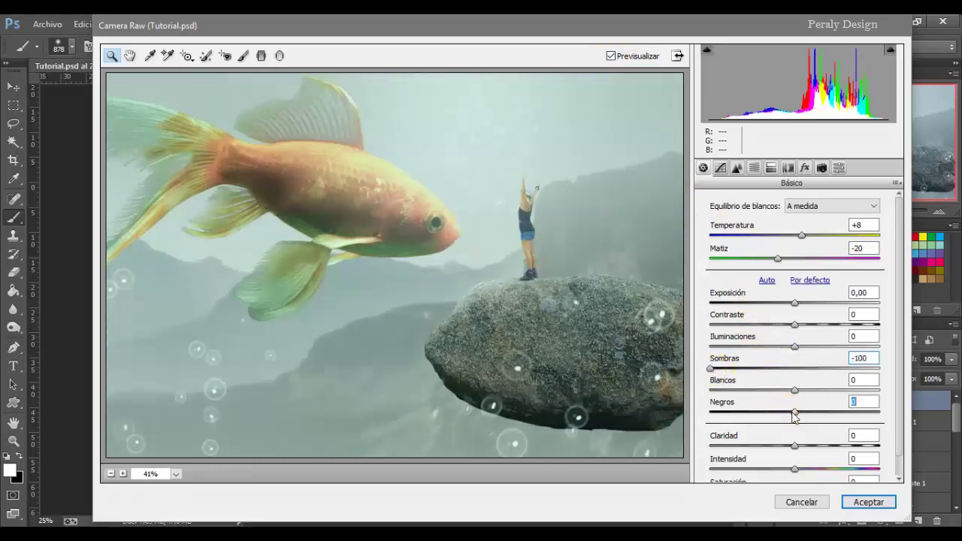
left_click_drag(790, 416, 786, 413)
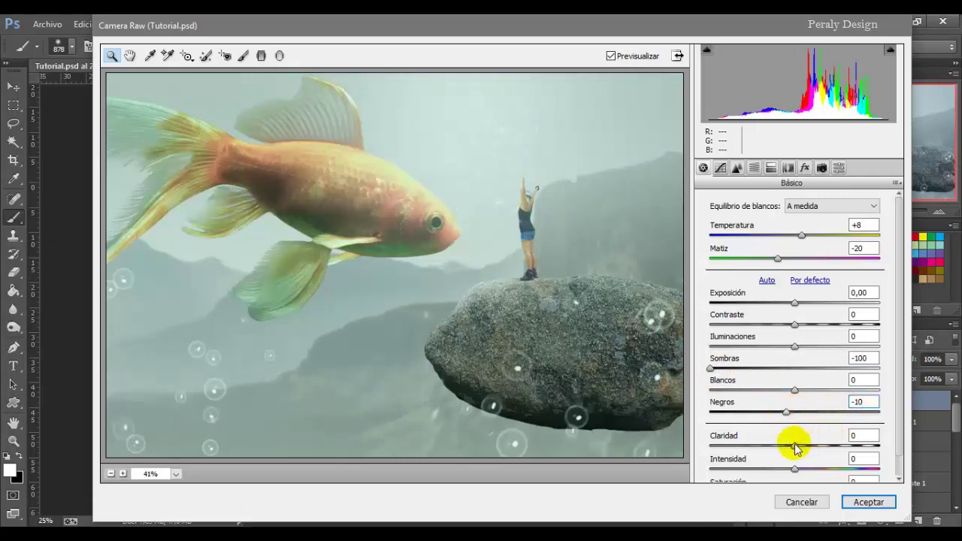
left_click_drag(794, 445, 800, 444)
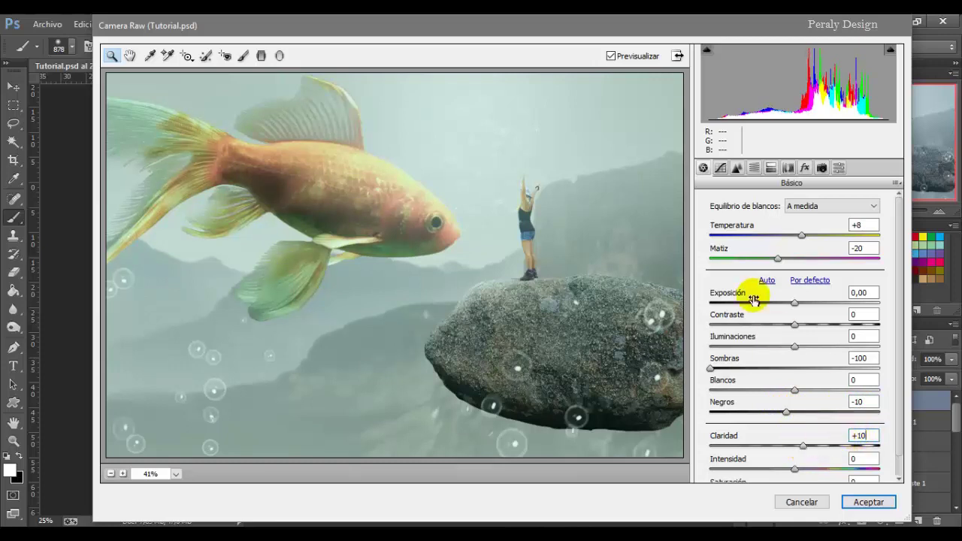
left_click(610, 56)
left_click(609, 57)
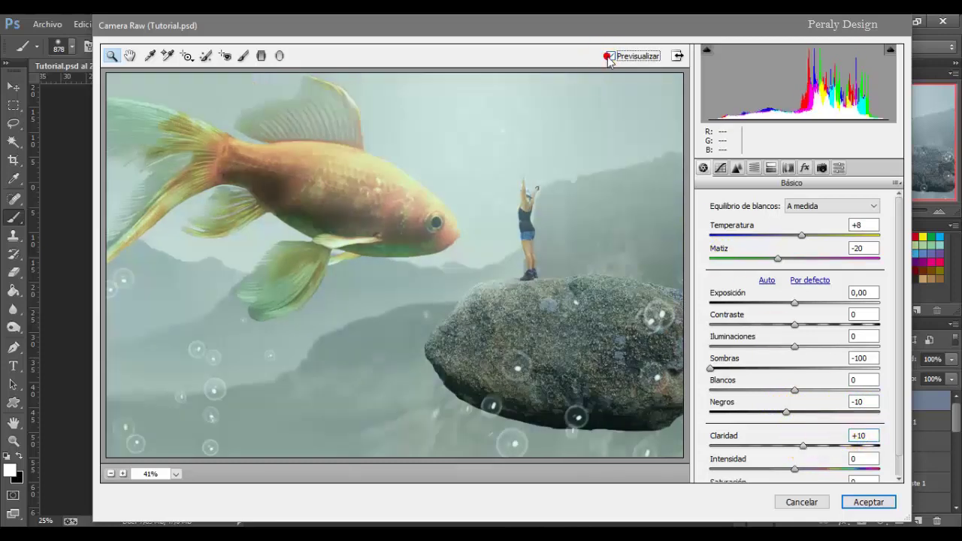
- On the Azul point tone curve, lift the black point to 16 and lower the white point to 230
left_click(720, 168)
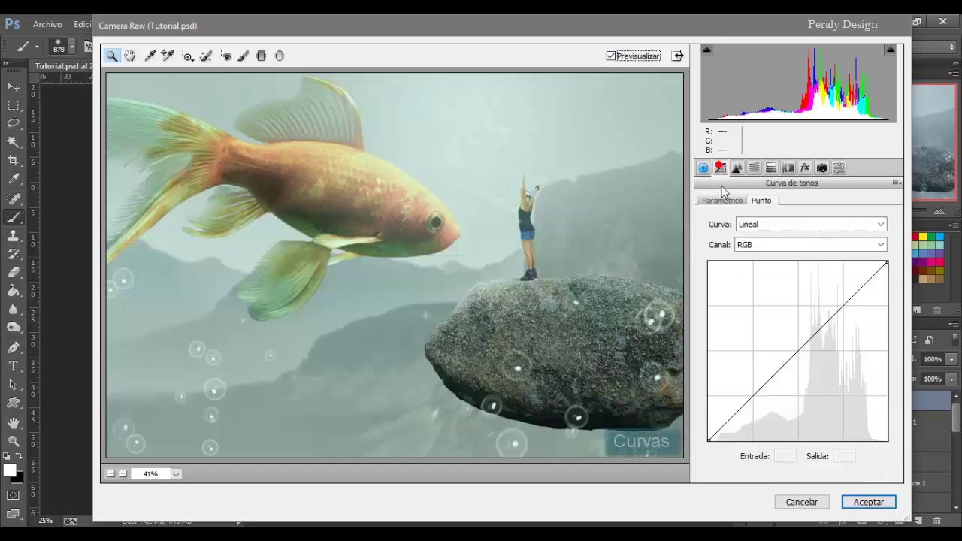
left_click(769, 245)
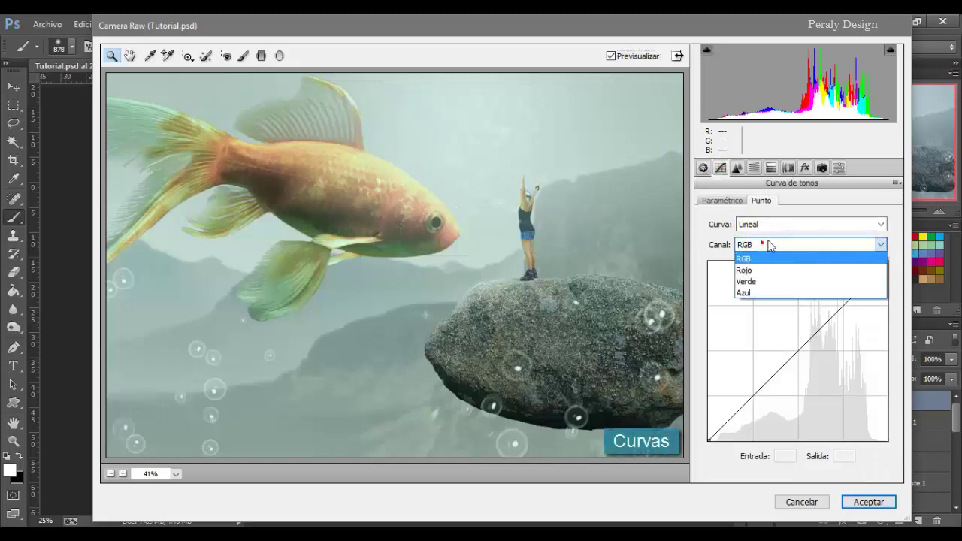
left_click(742, 293)
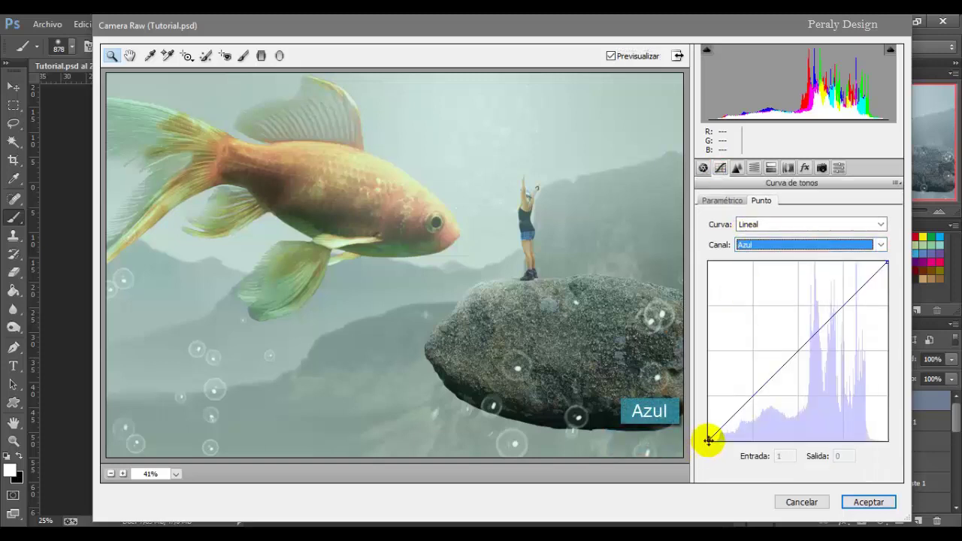
left_click_drag(707, 440, 707, 426)
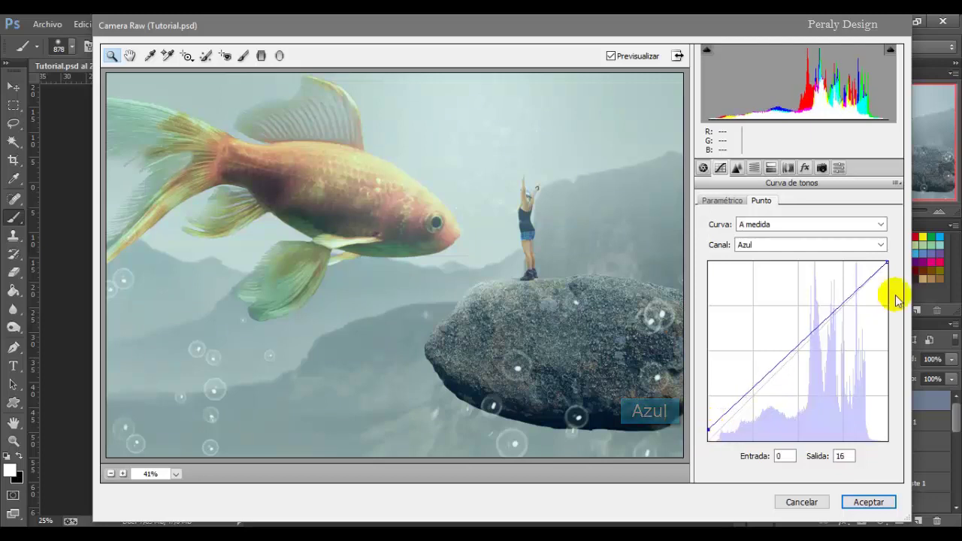
left_click_drag(886, 263, 886, 276)
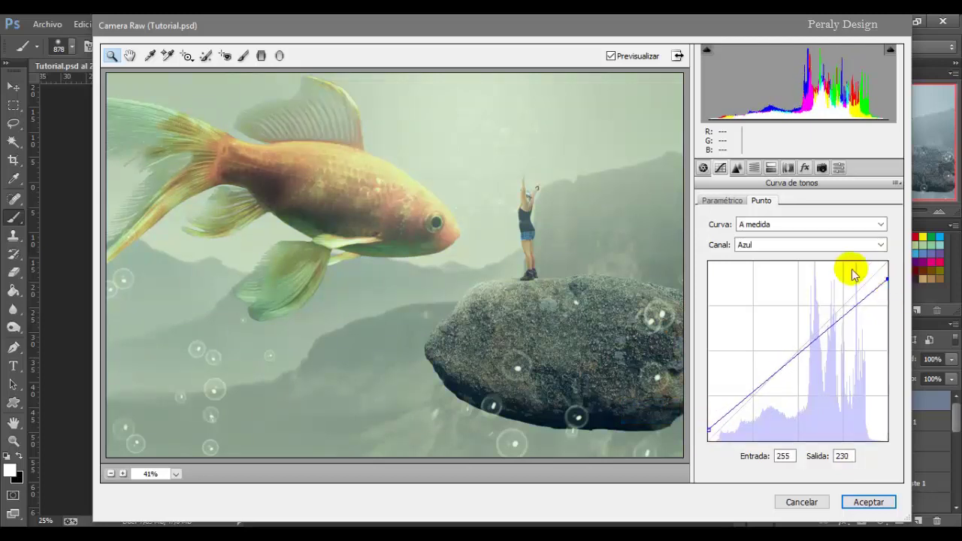
left_click(610, 56)
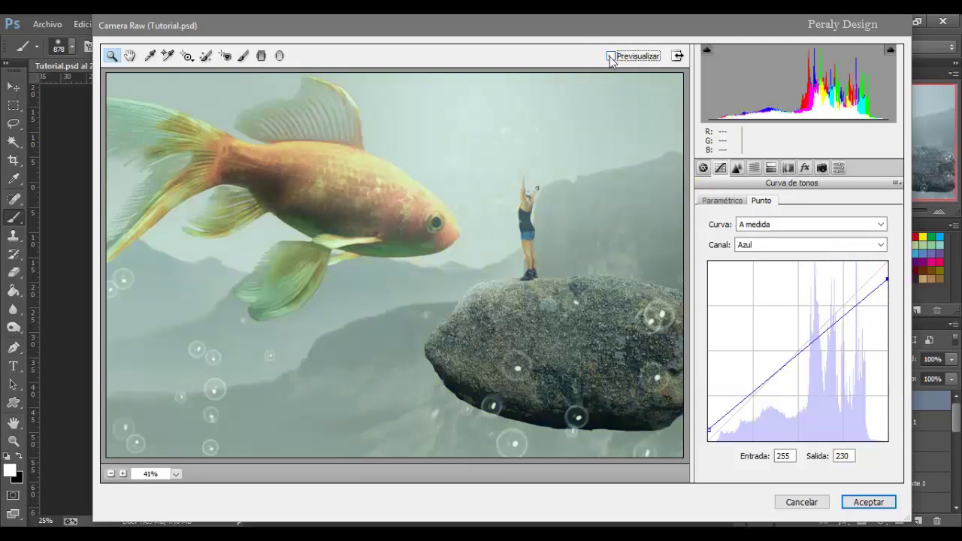
left_click(610, 55)
left_click(736, 167)
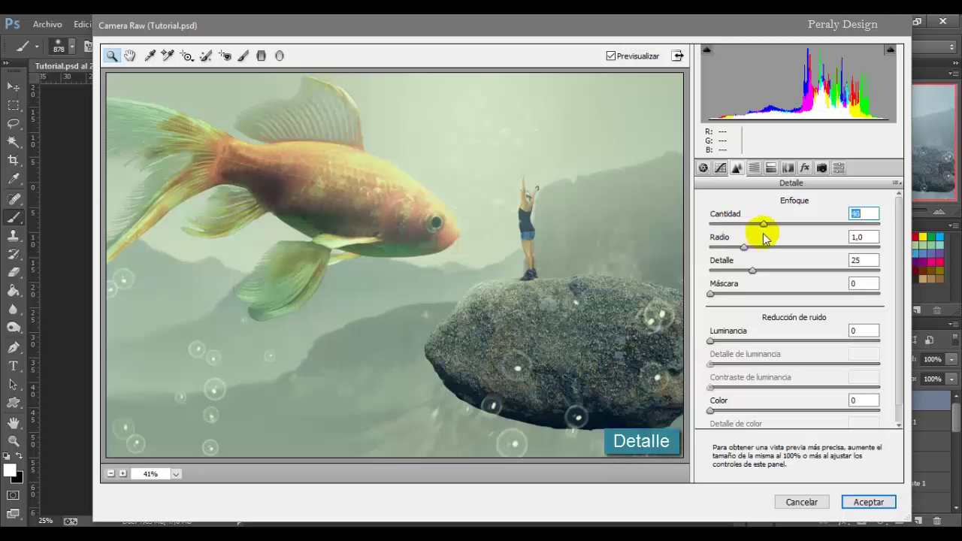
- Set sharpening Cantidad 40, Luminancia noise reduction 20, and Naranjas saturation -8
left_click_drag(764, 237, 757, 235)
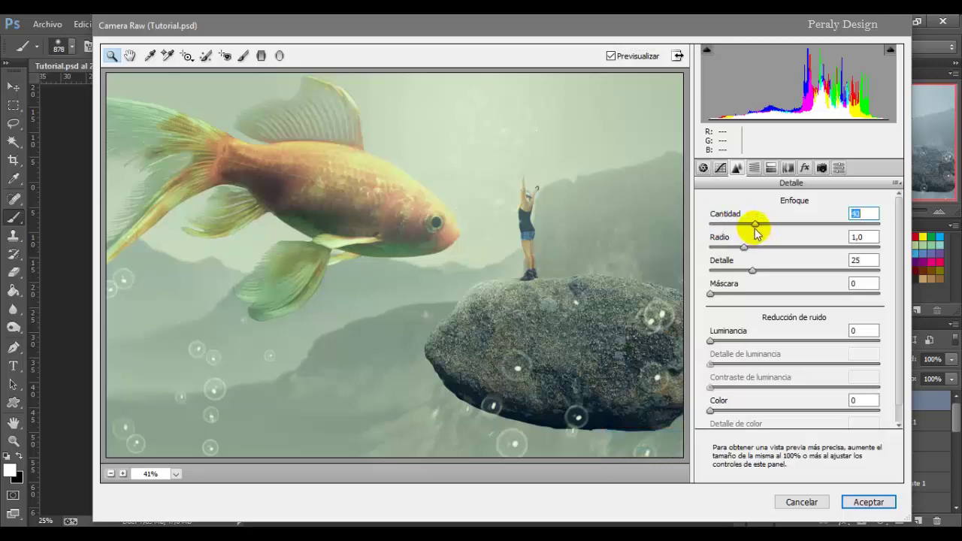
left_click_drag(710, 340, 731, 342)
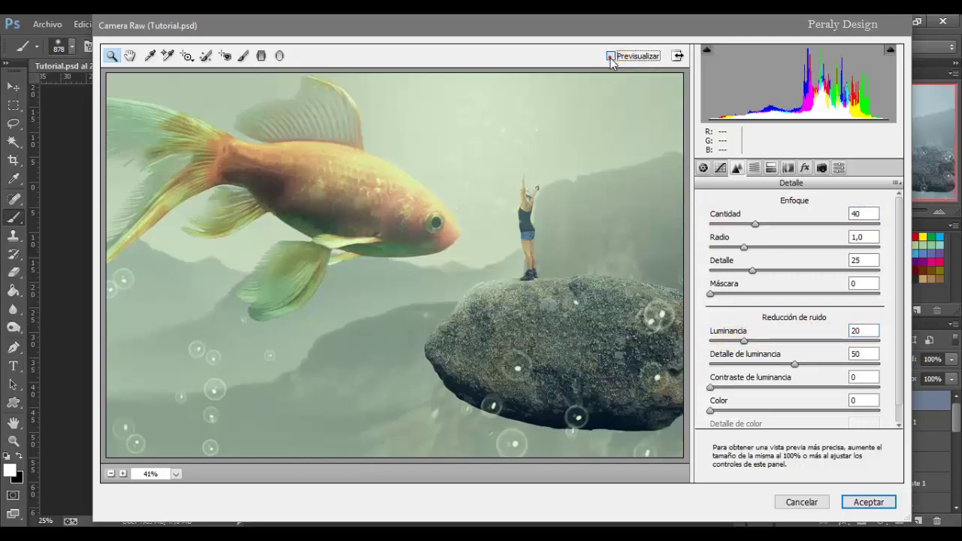
left_click(753, 168)
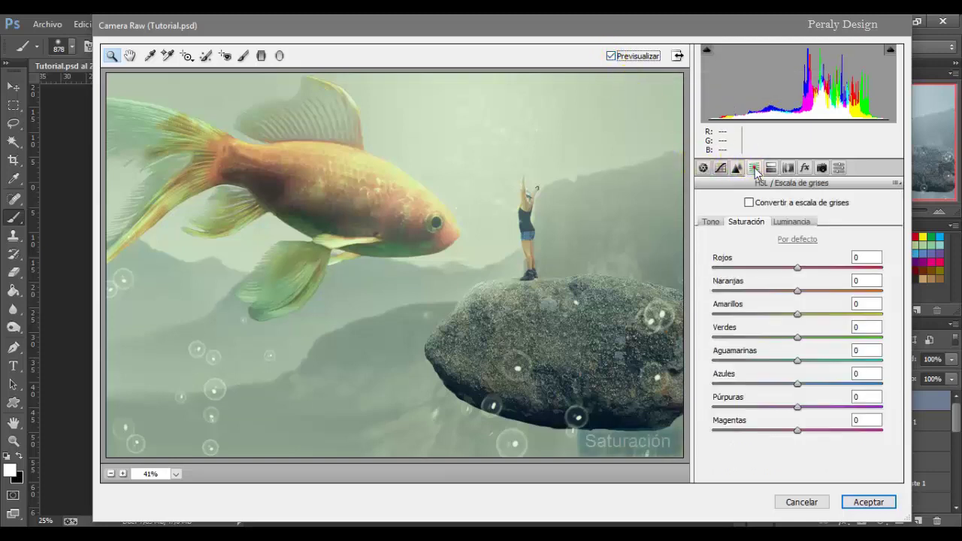
left_click(796, 290)
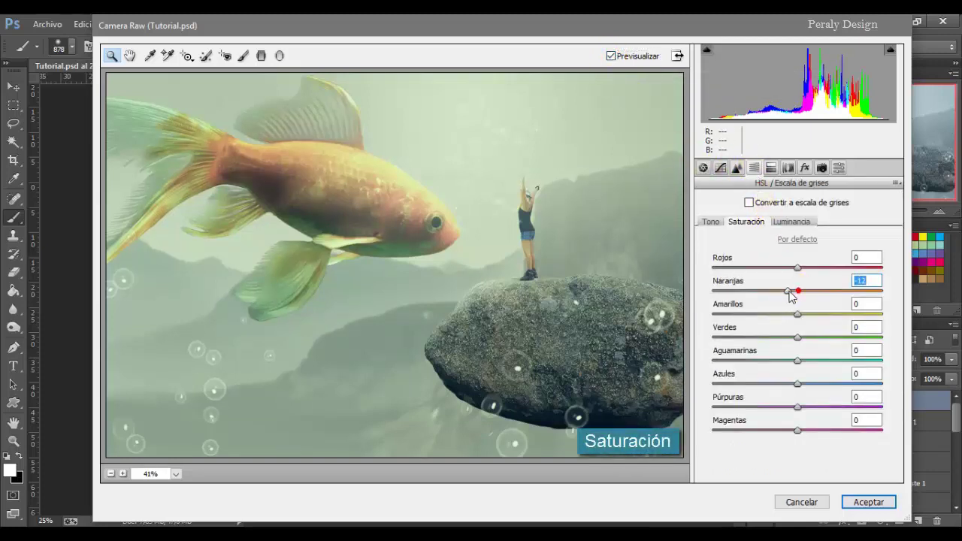
left_click_drag(791, 296, 795, 315)
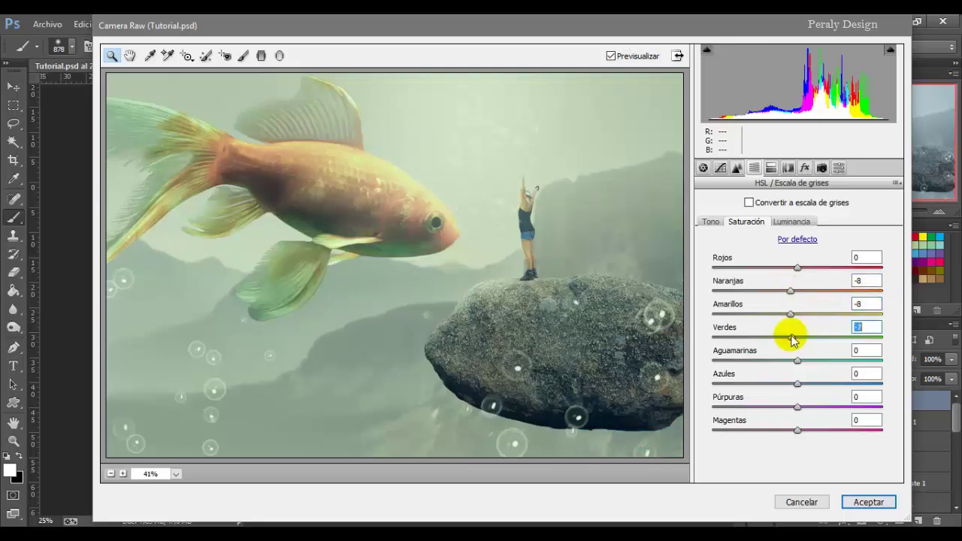
- Draw a graduated filter from the bottom up to the fish's mouth with Exposición -1,70
left_click(259, 56)
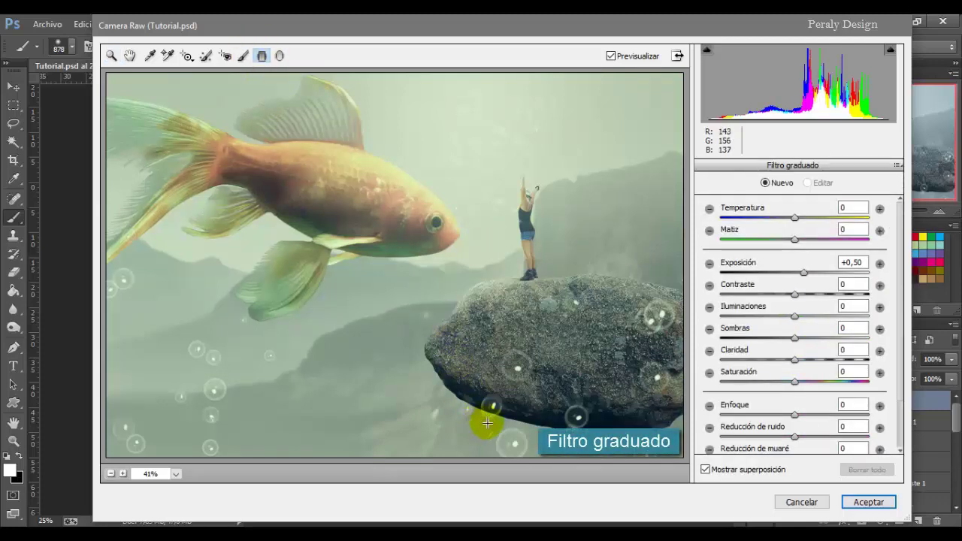
left_click_drag(487, 423, 458, 253)
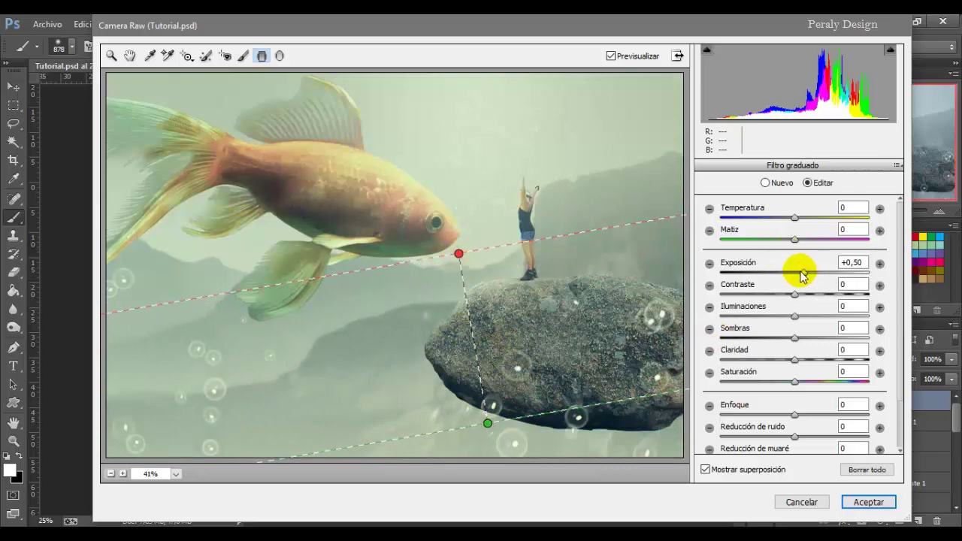
left_click_drag(802, 275, 764, 275)
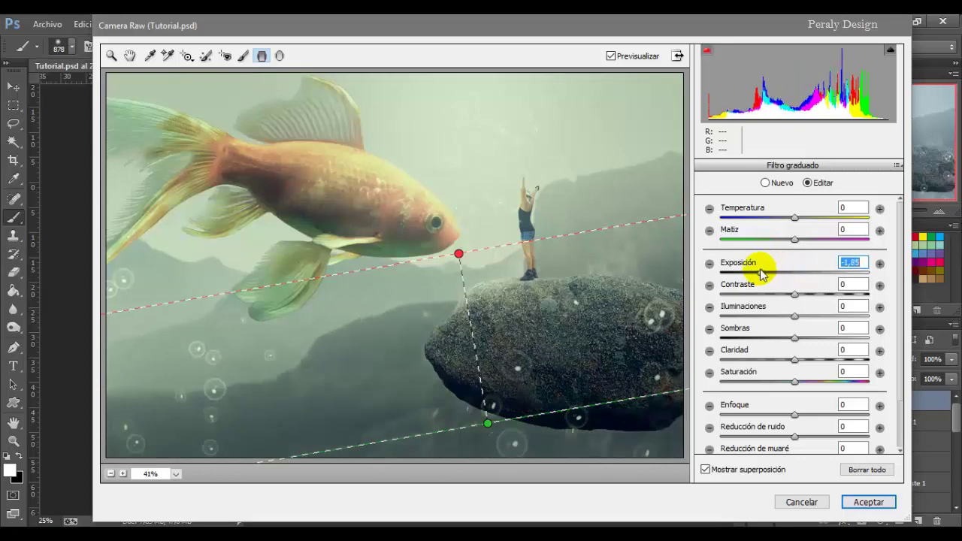
left_click(610, 55)
left_click(610, 56)
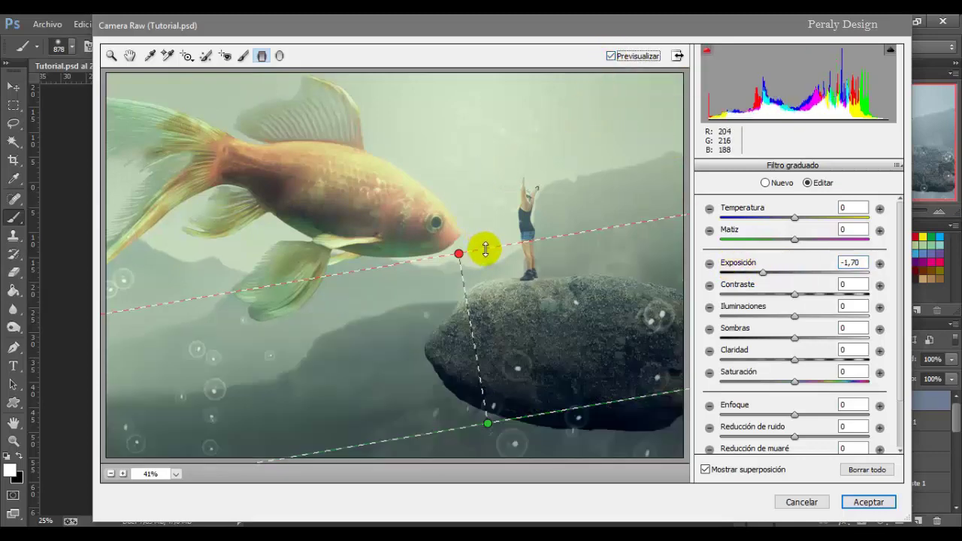
- Refine the graduated filter's lines, angle and position, then apply the Camera Raw edits
left_click_drag(485, 249, 494, 215)
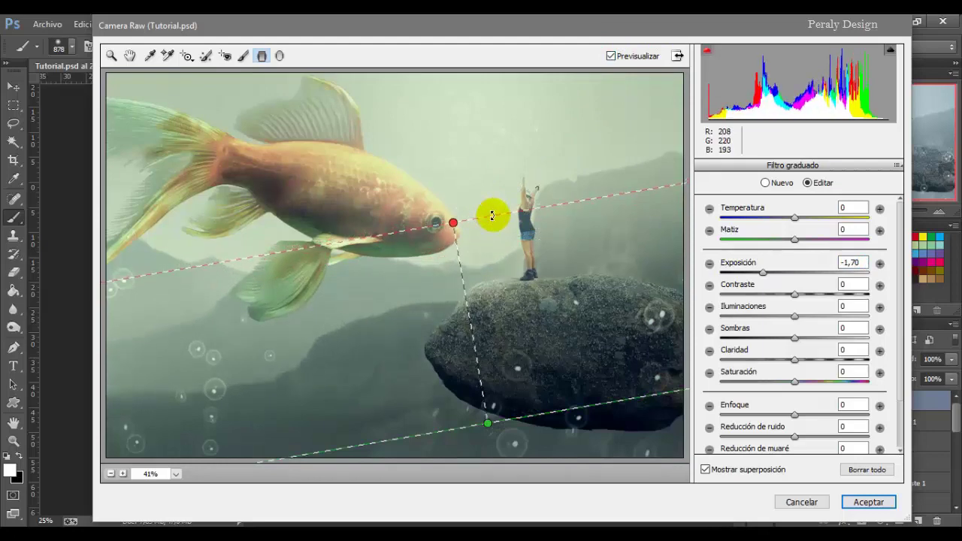
left_click_drag(505, 421, 505, 448)
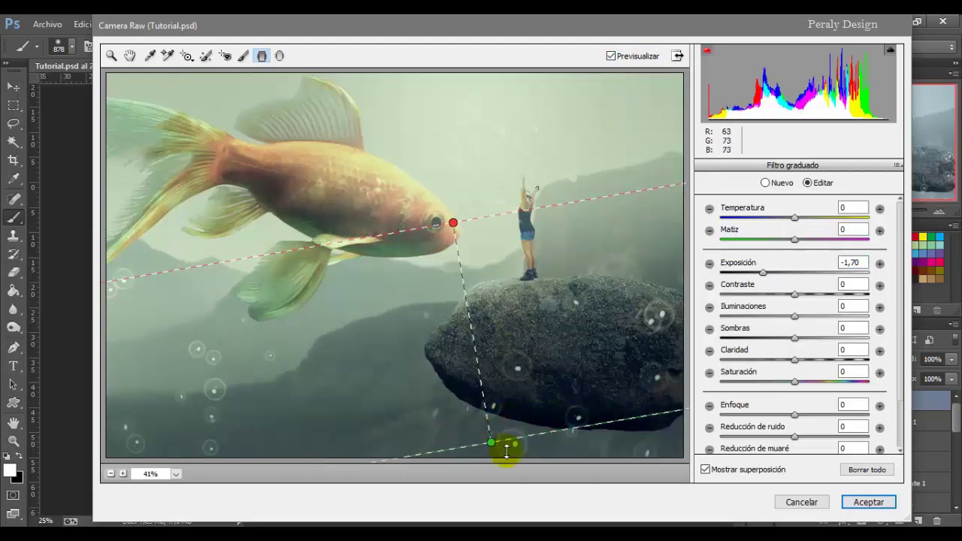
left_click(610, 56)
left_click(609, 57)
mouse_move(579, 197)
left_mouse_down()
mouse_move(587, 202)
mouse_move(482, 227)
left_mouse_up()
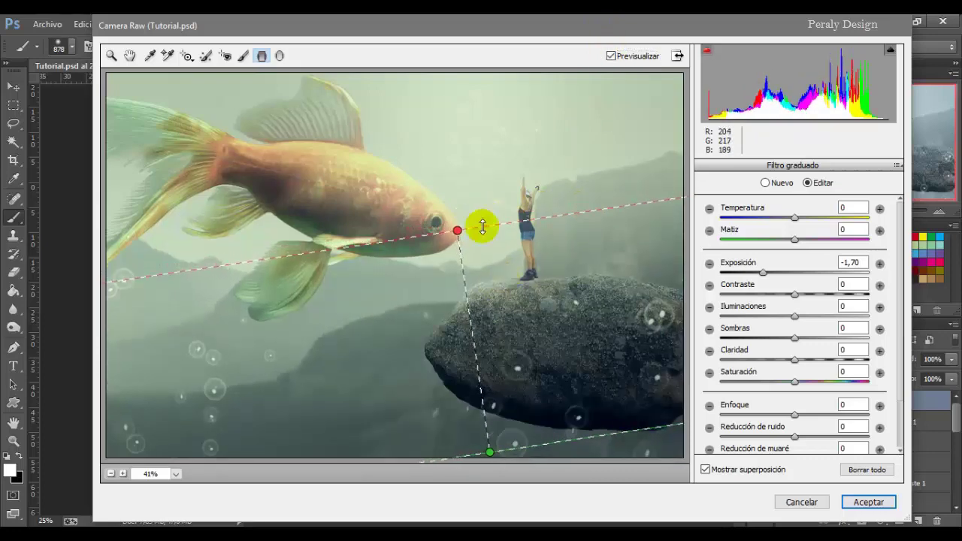
left_click_drag(463, 297, 466, 290)
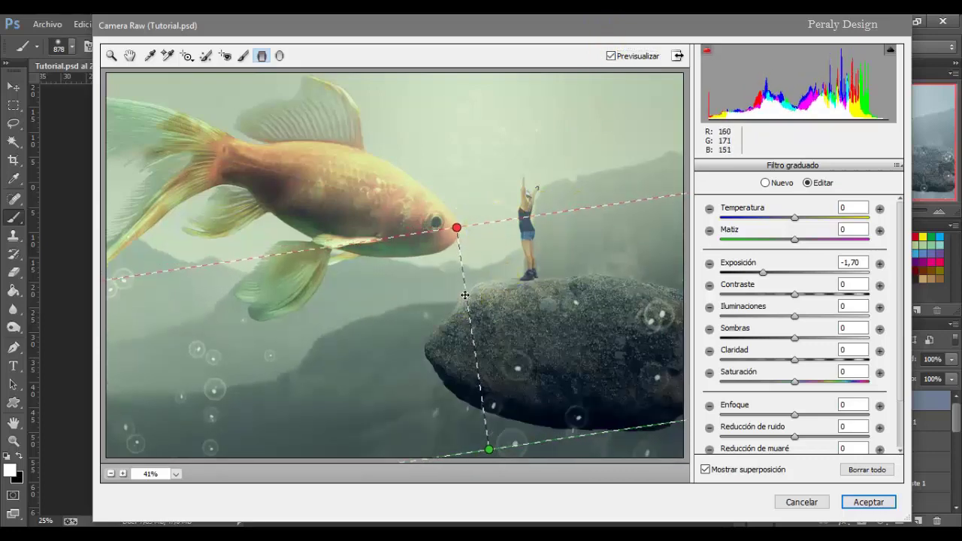
left_click(610, 57)
left_click(610, 56)
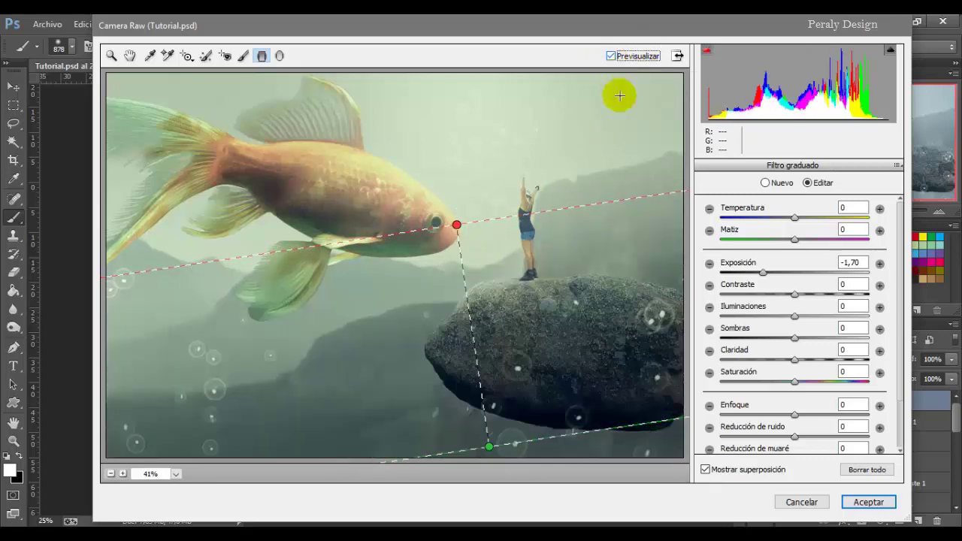
left_click(865, 502)
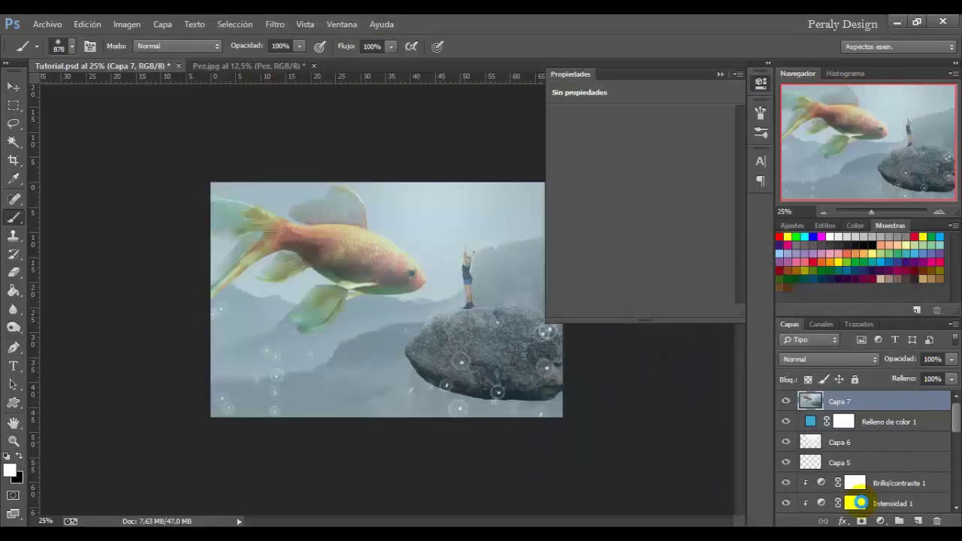
- Add an Exposición adjustment layer above Capa 7 with Desplazamiento +0,0207
left_click(785, 401)
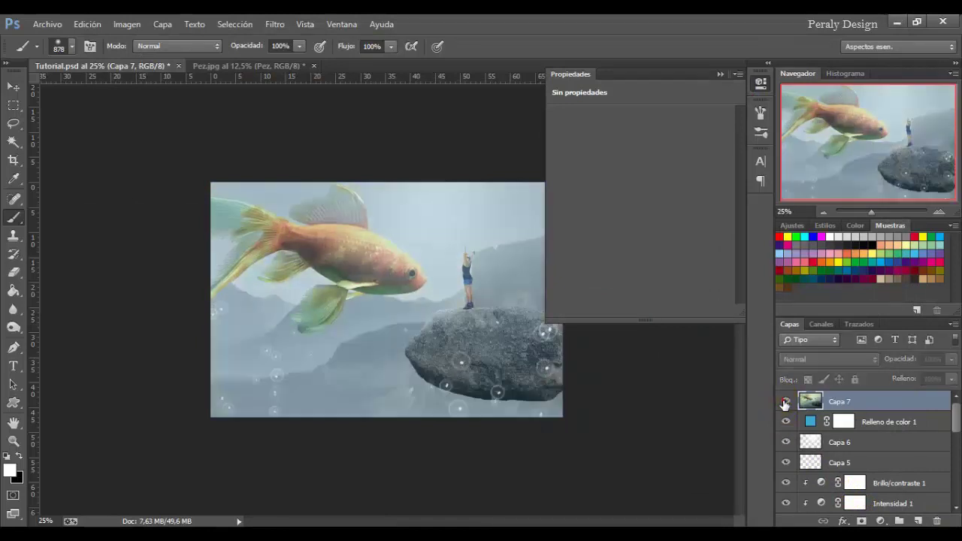
left_click(785, 401)
left_click(880, 520)
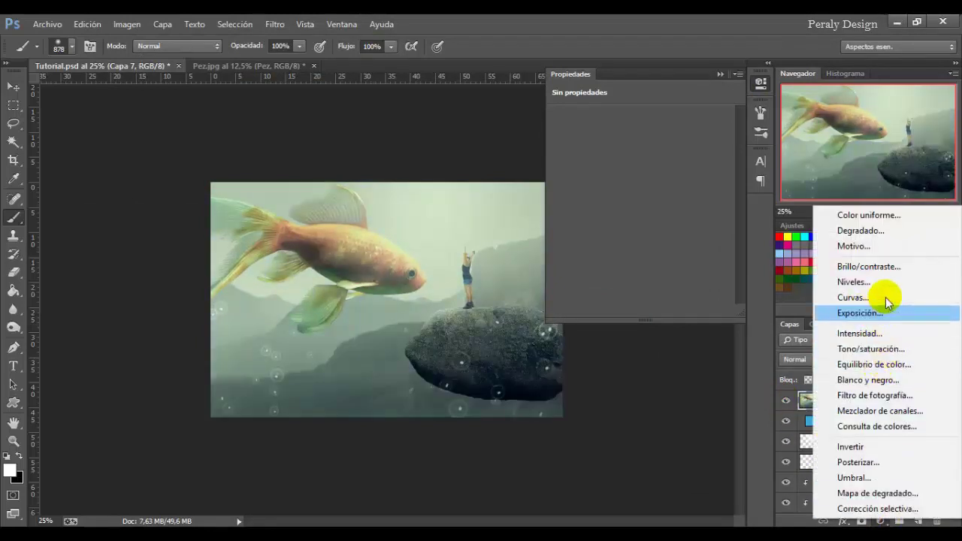
left_click(854, 314)
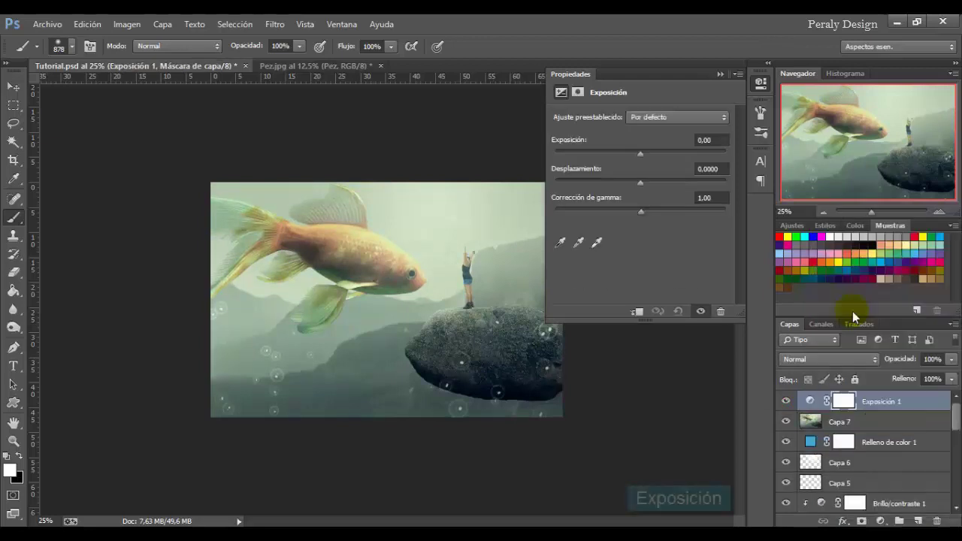
left_click_drag(641, 184, 646, 186)
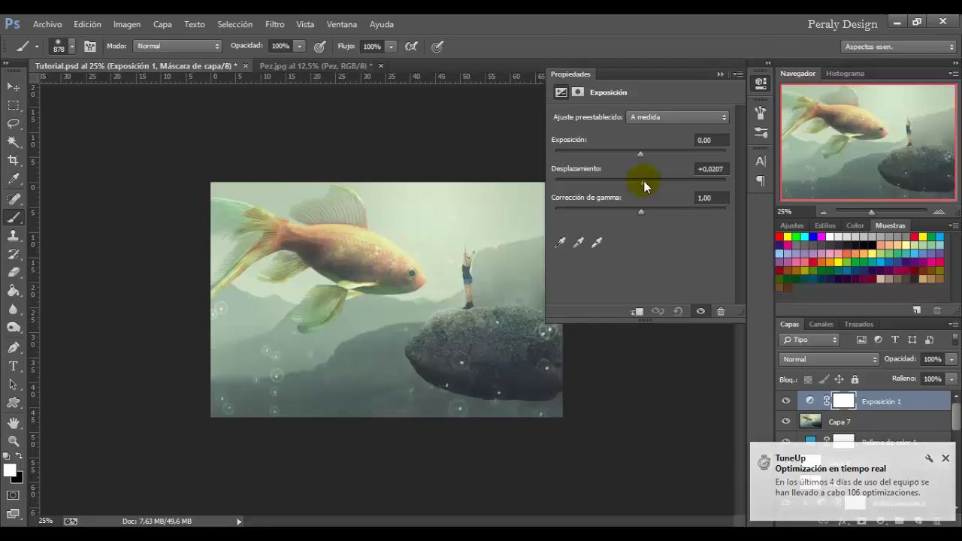
left_click(710, 168)
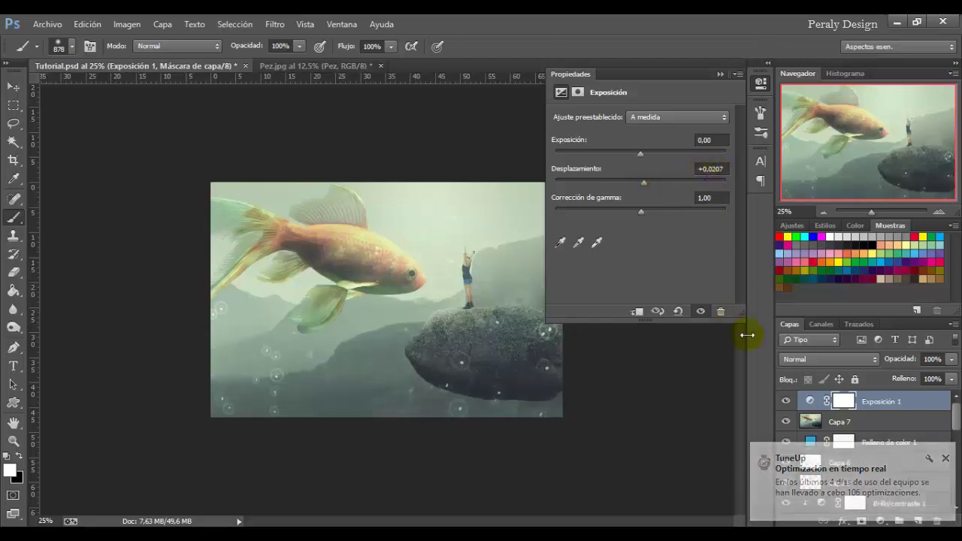
- Toggle Exposición 1 on and off to compare, dismissing the TuneUp notification
left_click(785, 401)
left_click(785, 401)
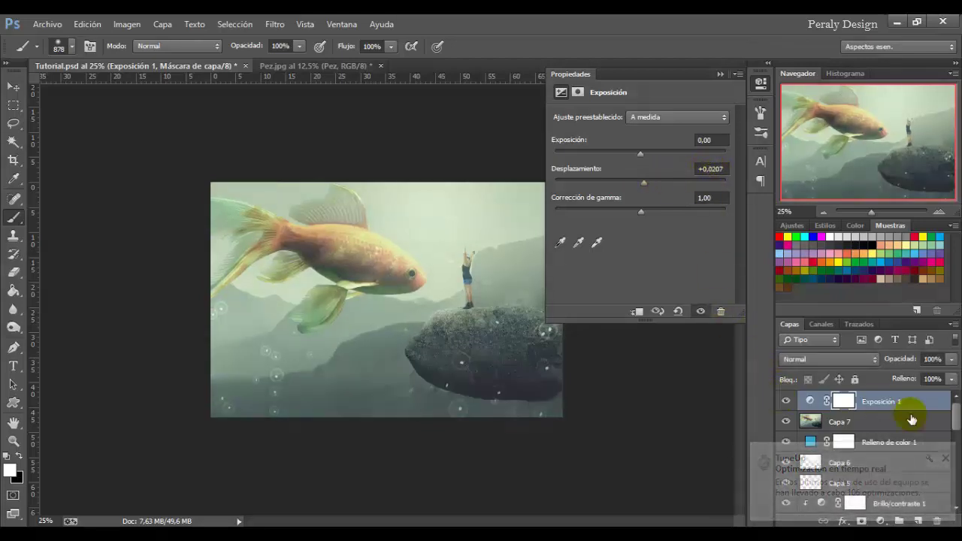
left_click(943, 457)
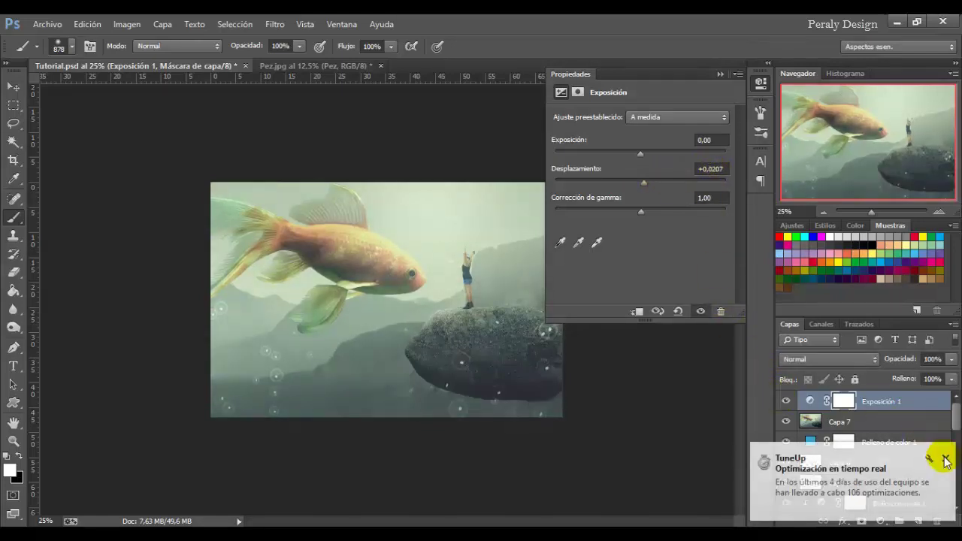
left_click(785, 401)
left_click(785, 401)
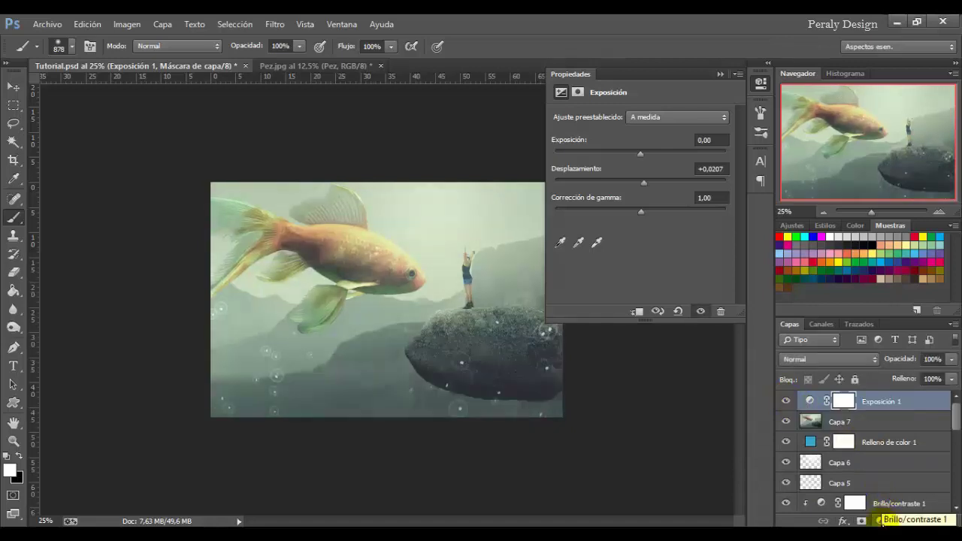
left_click(879, 519)
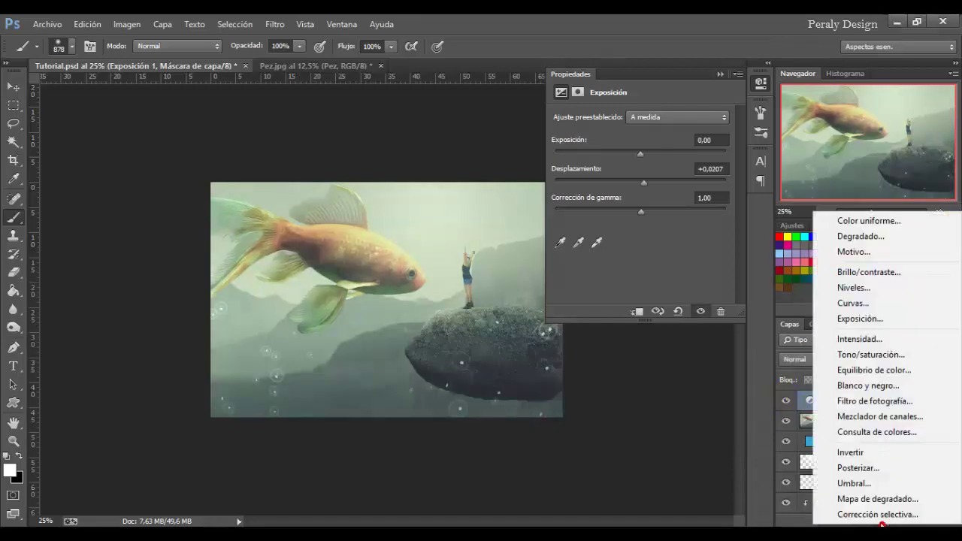
- Add an Intensidad adjustment layer with vibrance at -20 and compare it on and off
left_click(858, 340)
left_click_drag(640, 129, 623, 124)
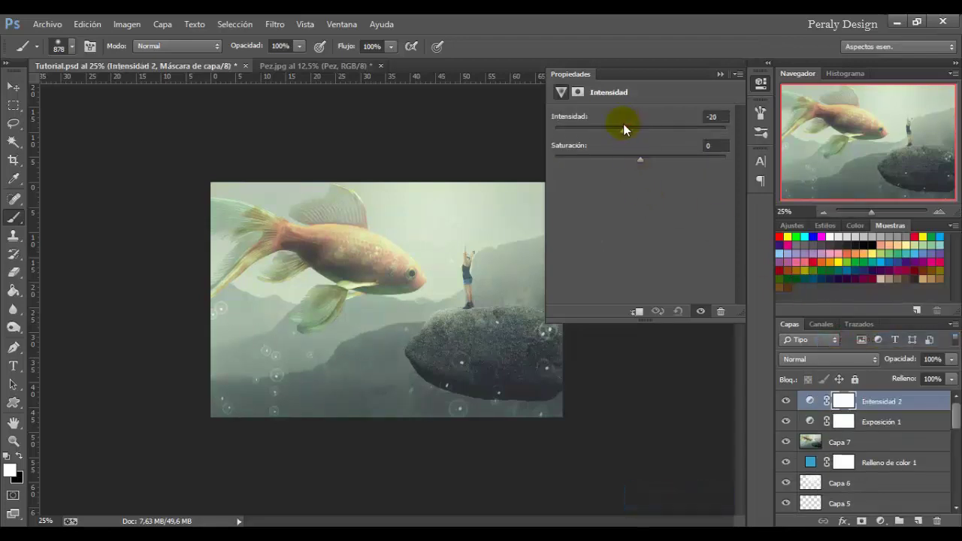
left_click(786, 401)
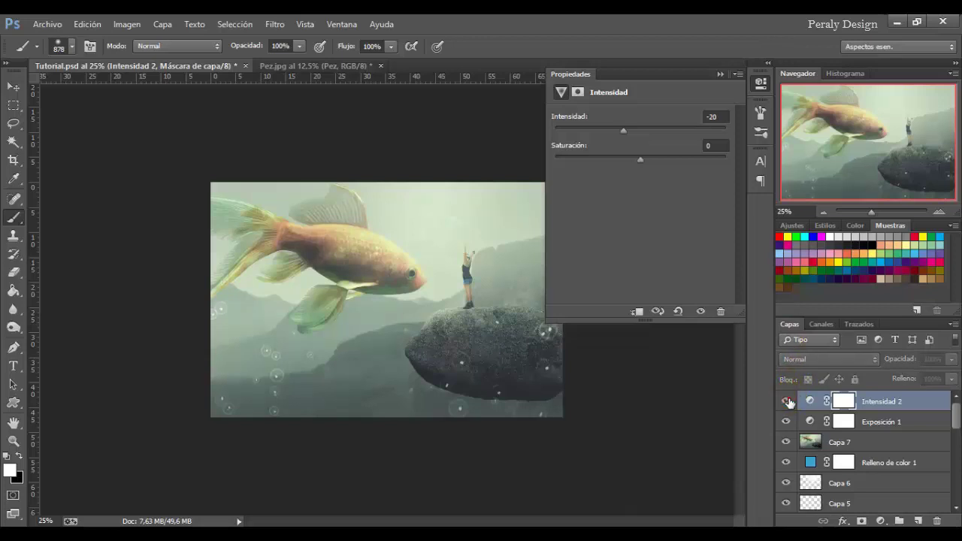
left_click(787, 401)
- Add a Blanco y negro adjustment layer in Oscurecer blend mode with 40% fill
left_click(880, 521)
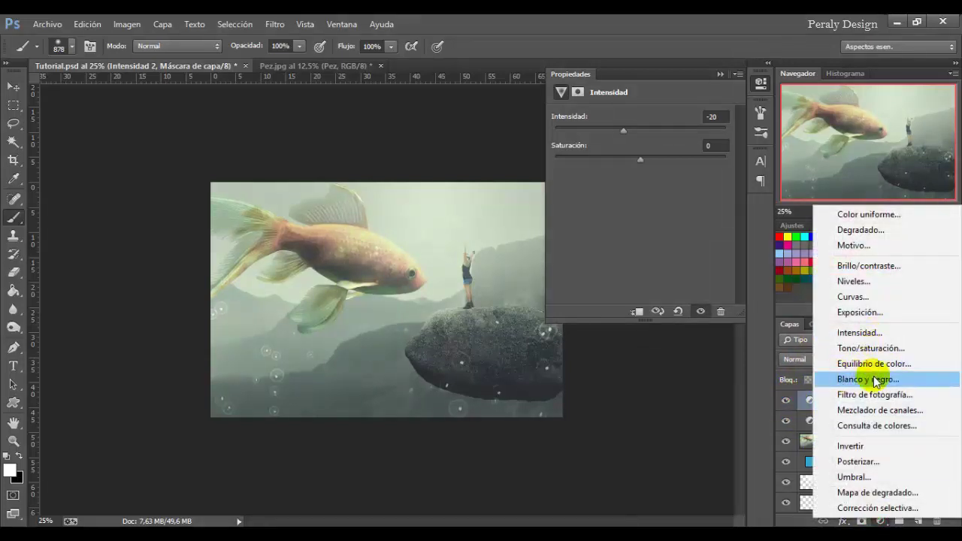
left_click(868, 379)
left_click(868, 362)
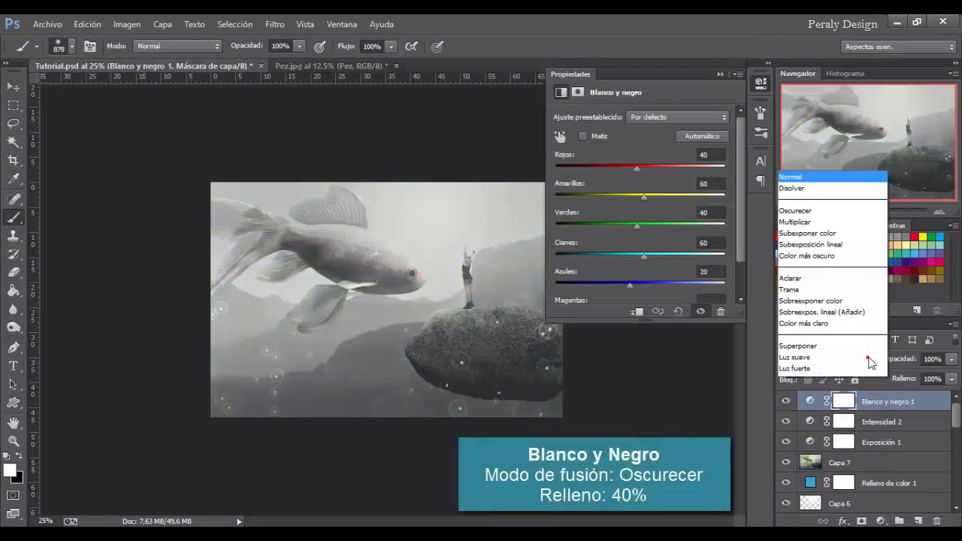
left_click(836, 58)
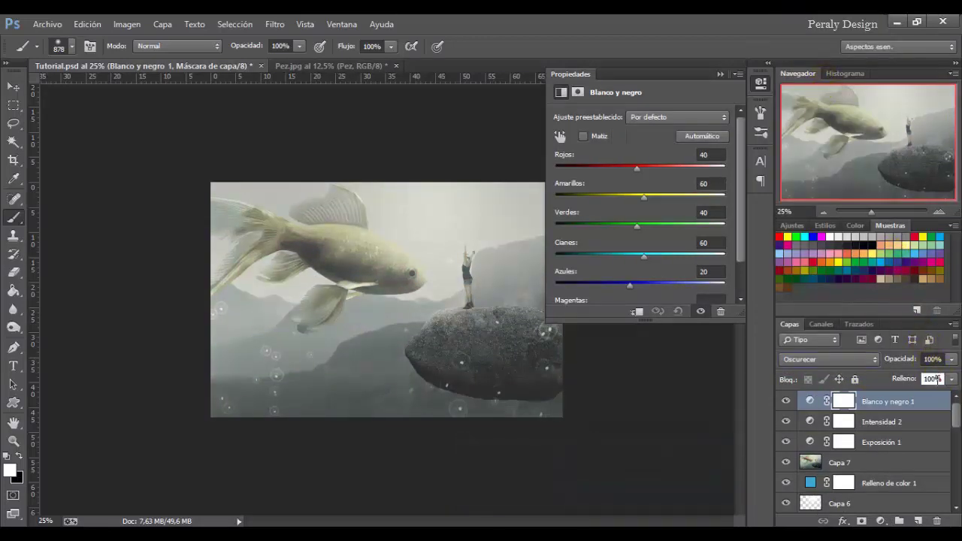
type("4")
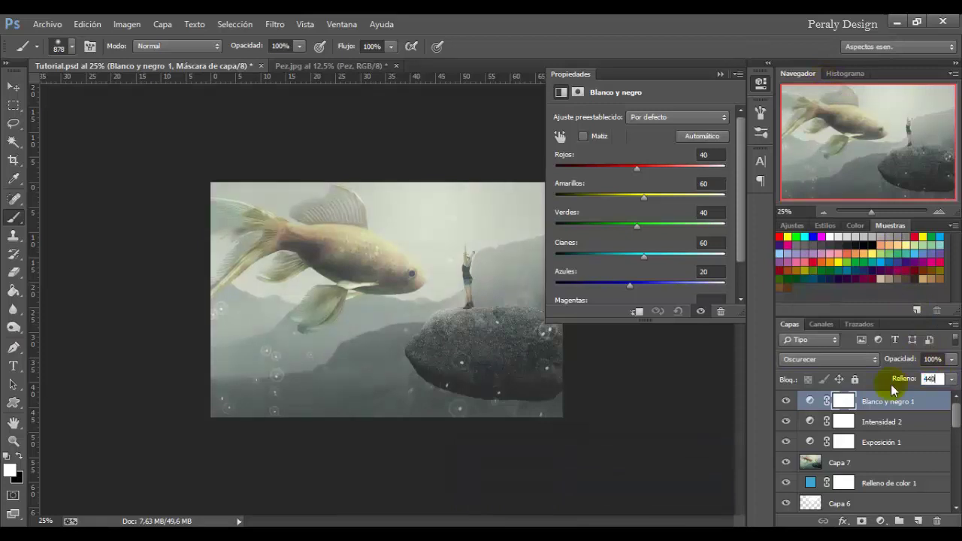
type("0")
left_click(785, 406)
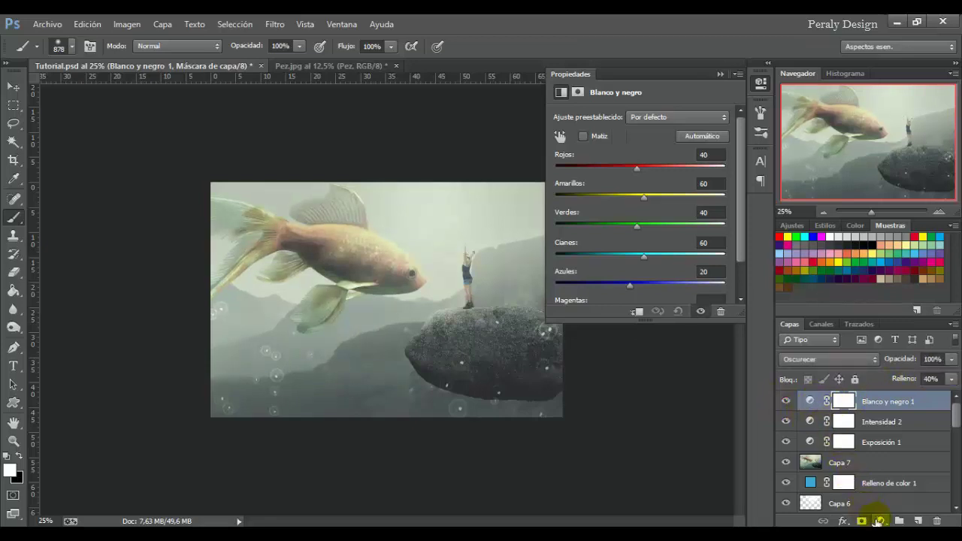
left_click(878, 521)
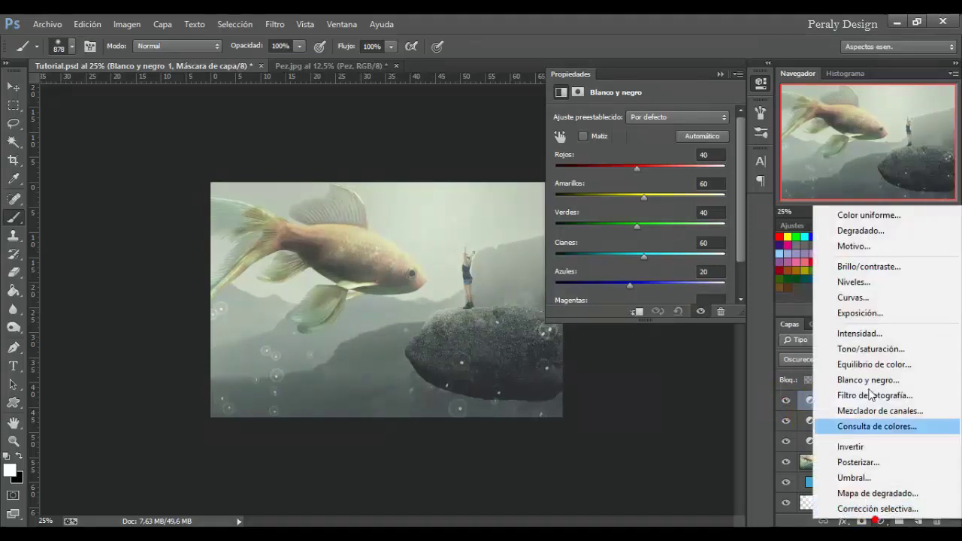
- Create a gradient fill layer from the Azul, amarillo, azul preset, with a black left stop at 0%
left_click(855, 231)
left_click(710, 140)
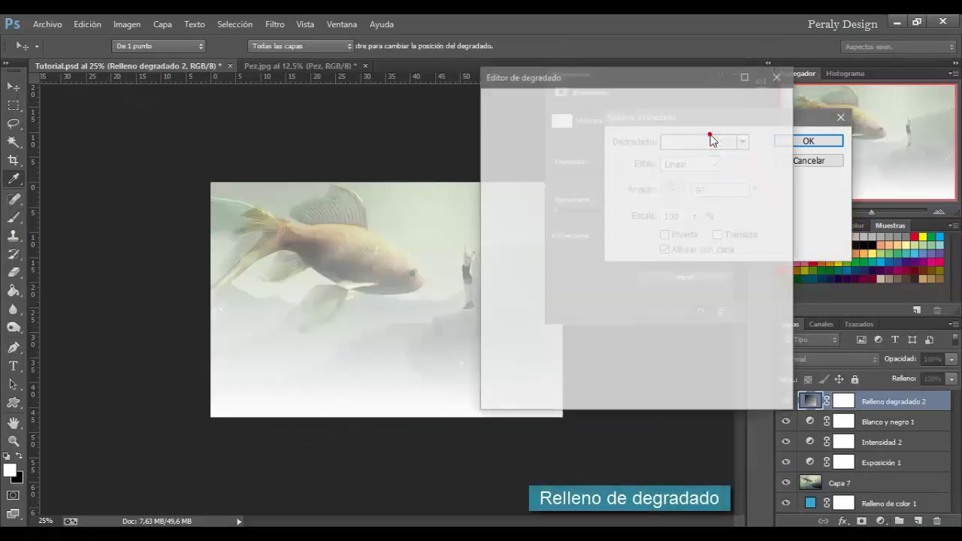
left_click(643, 128)
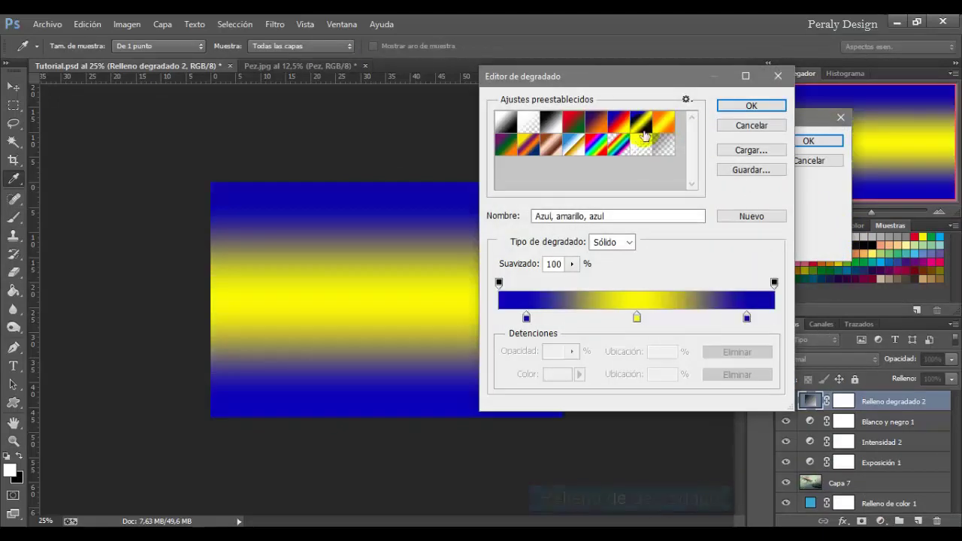
left_click_drag(526, 319, 497, 317)
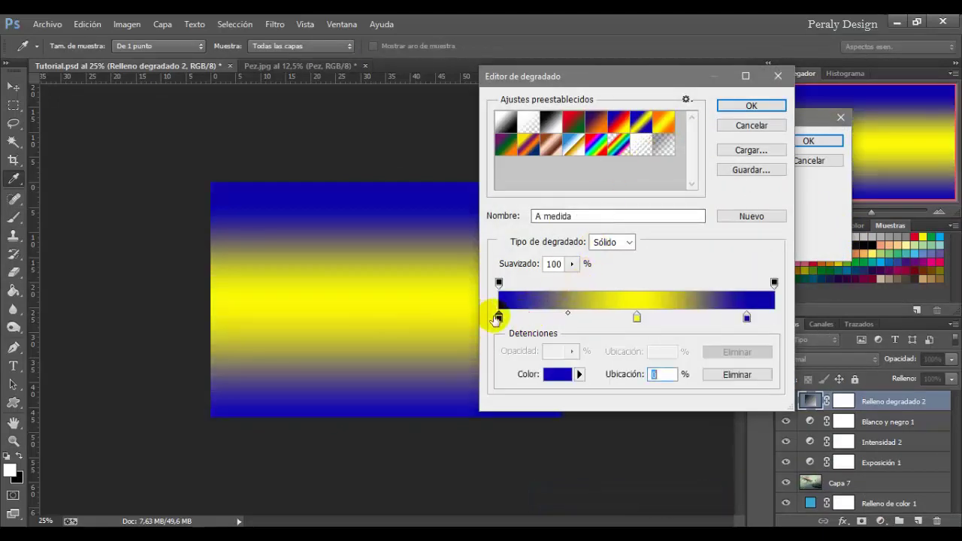
double_click(498, 316)
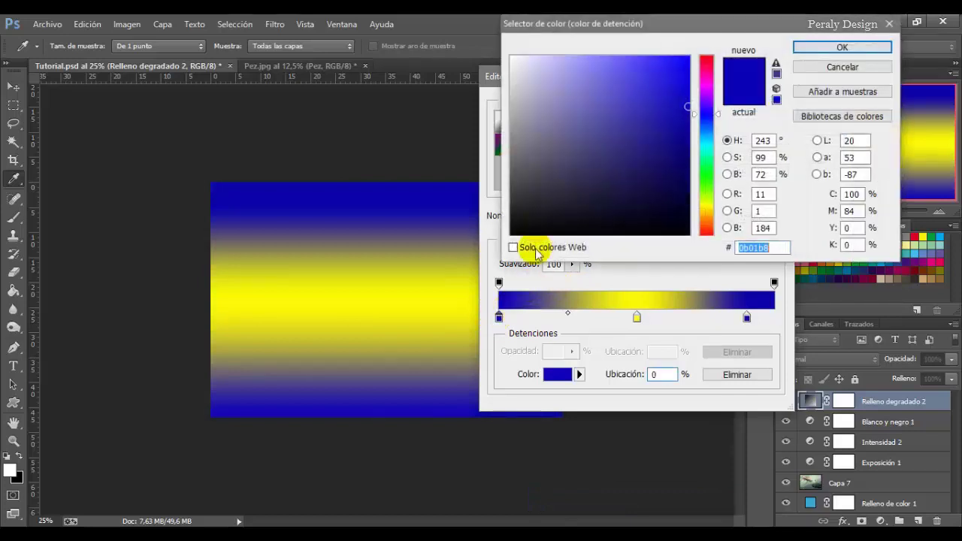
left_click_drag(535, 219, 511, 232)
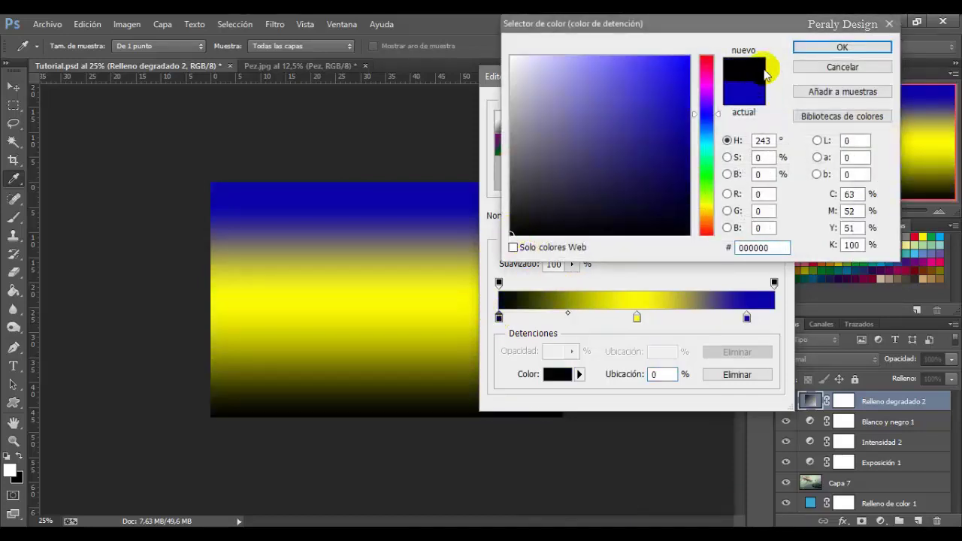
left_click(835, 47)
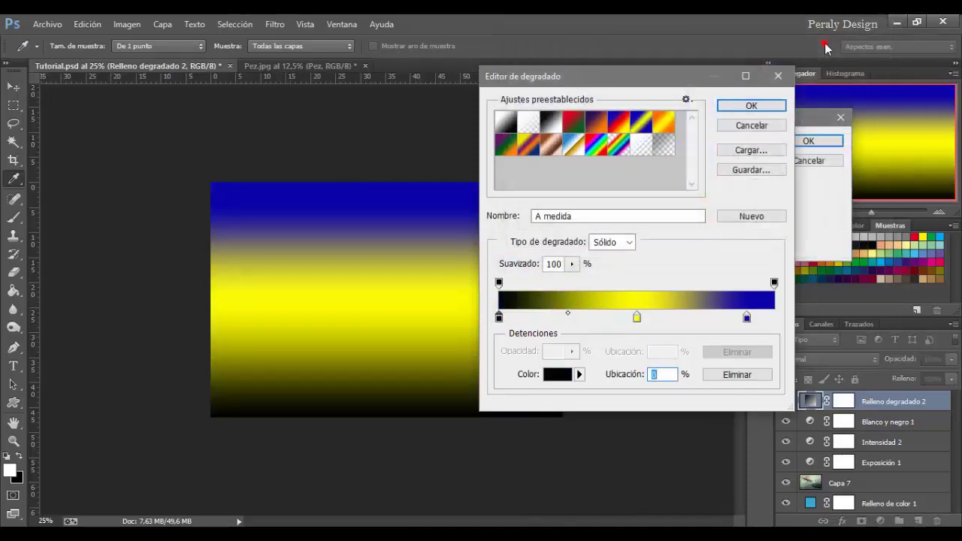
- Make the middle gradient stop white and the right stop black at 100%
double_click(636, 317)
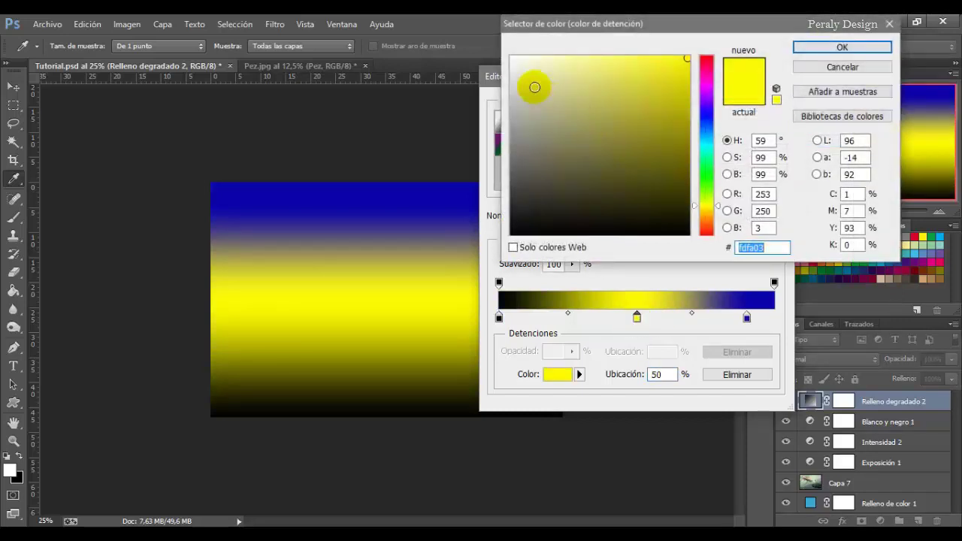
left_click_drag(534, 88, 512, 57)
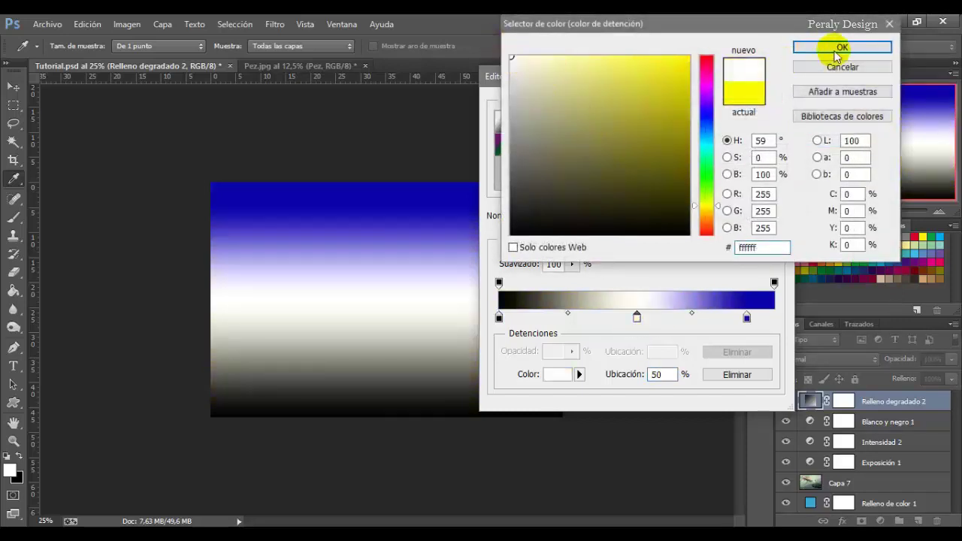
left_click(834, 46)
left_click(834, 46)
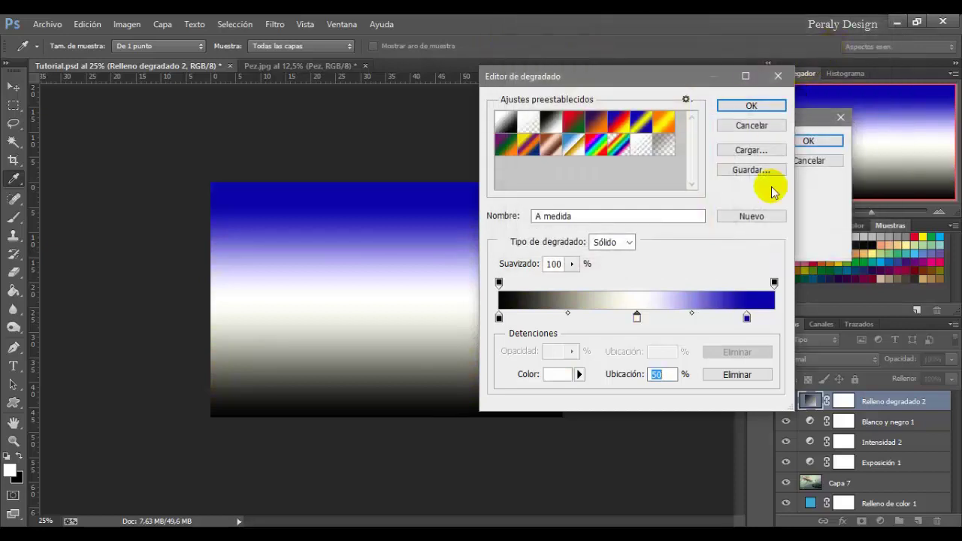
left_click_drag(747, 318, 774, 318)
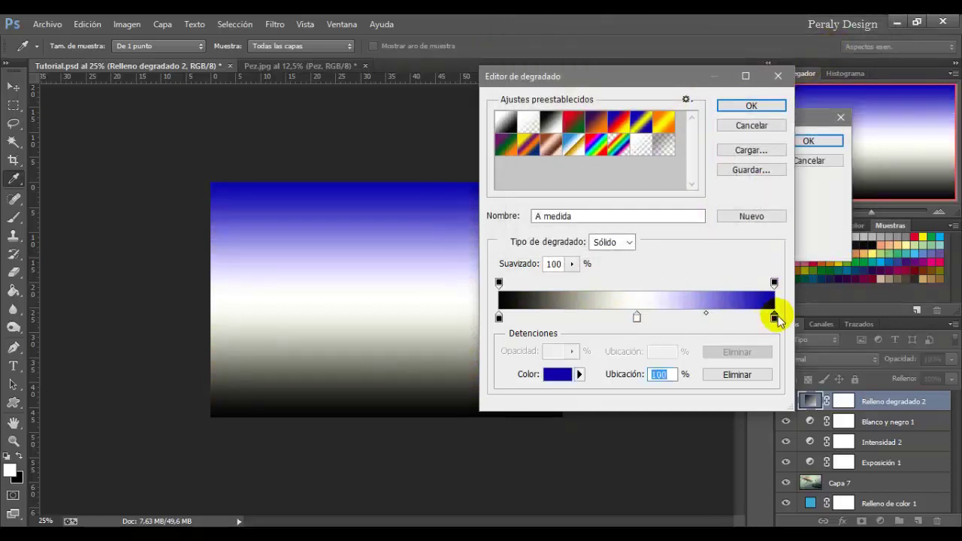
double_click(773, 318)
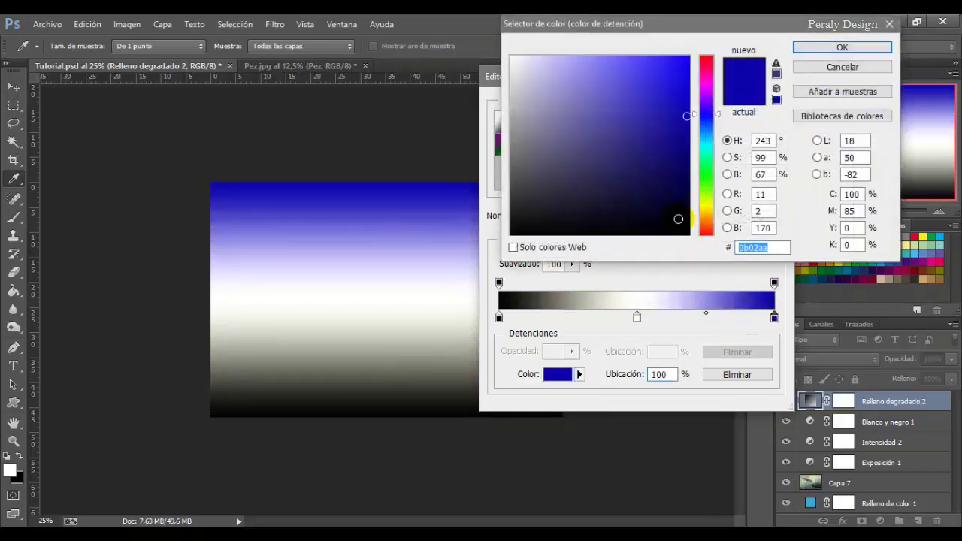
left_click(696, 244)
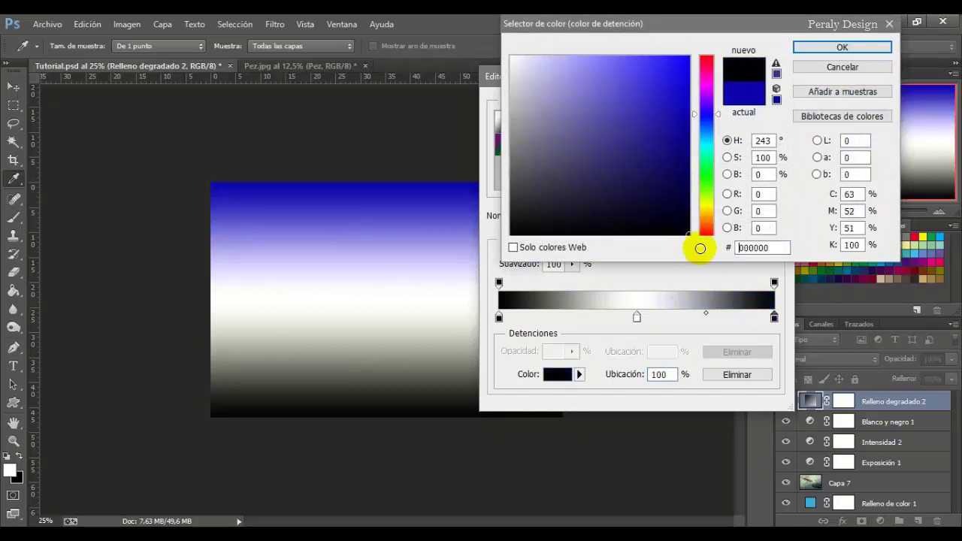
left_click(840, 48)
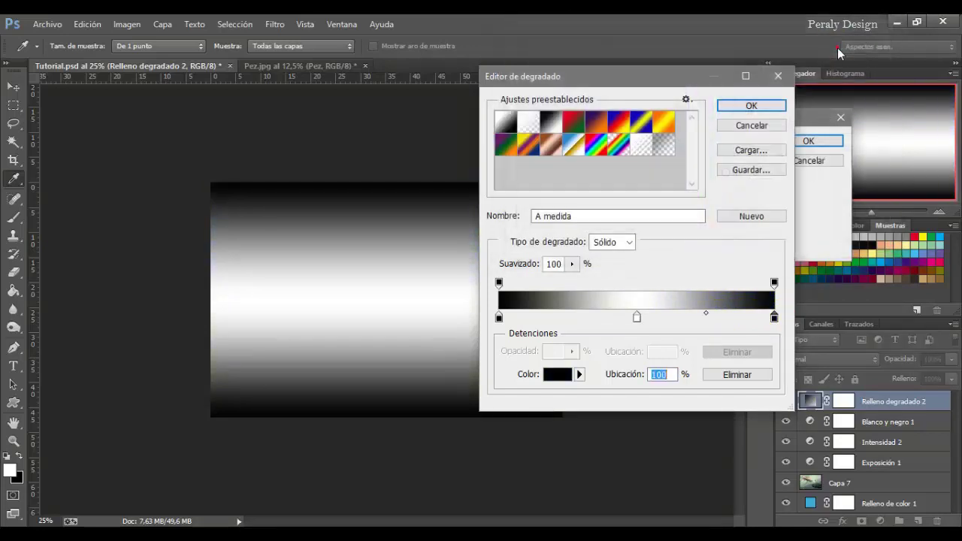
- Apply the black–white–black gradient in vertical bands and blend the layer in Multiplicar mode
left_click(741, 106)
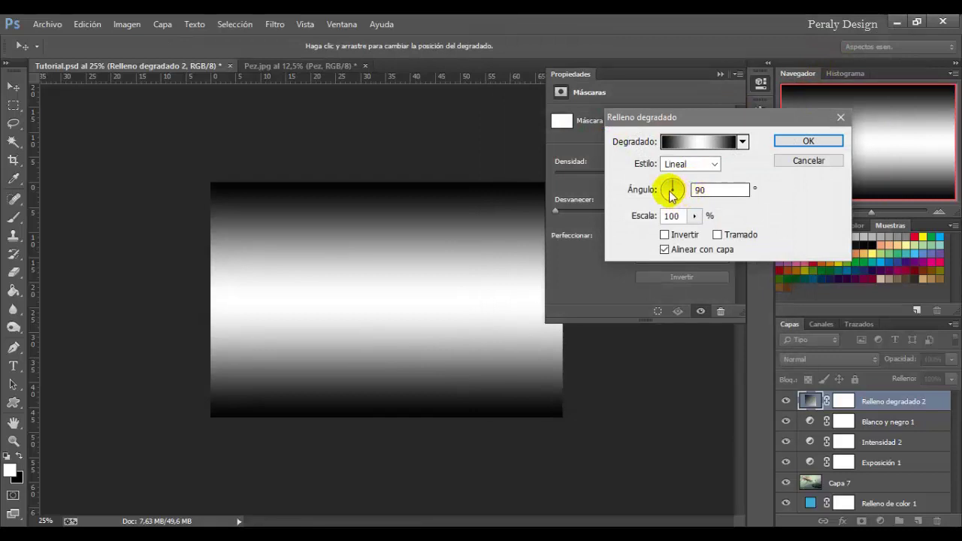
left_click_drag(665, 194, 665, 195)
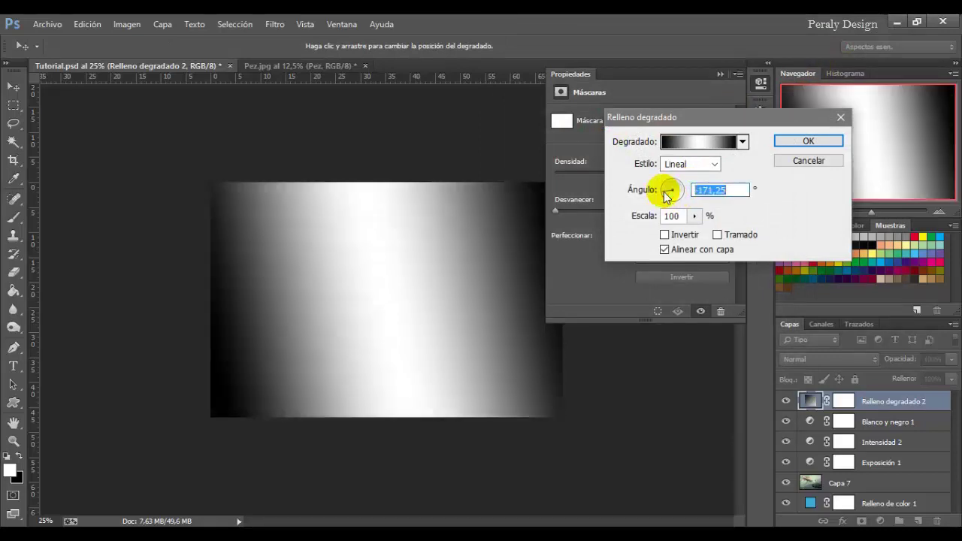
left_click(807, 140)
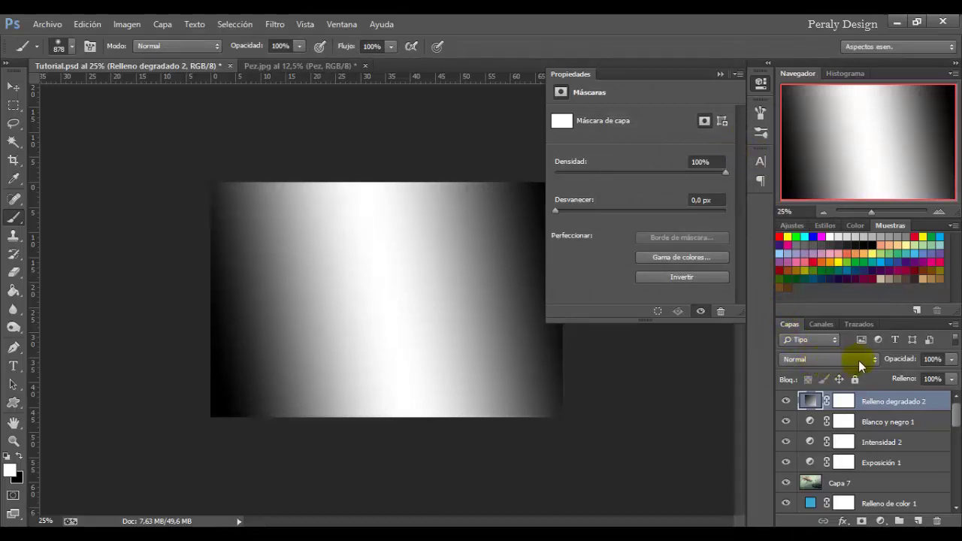
left_click(882, 362)
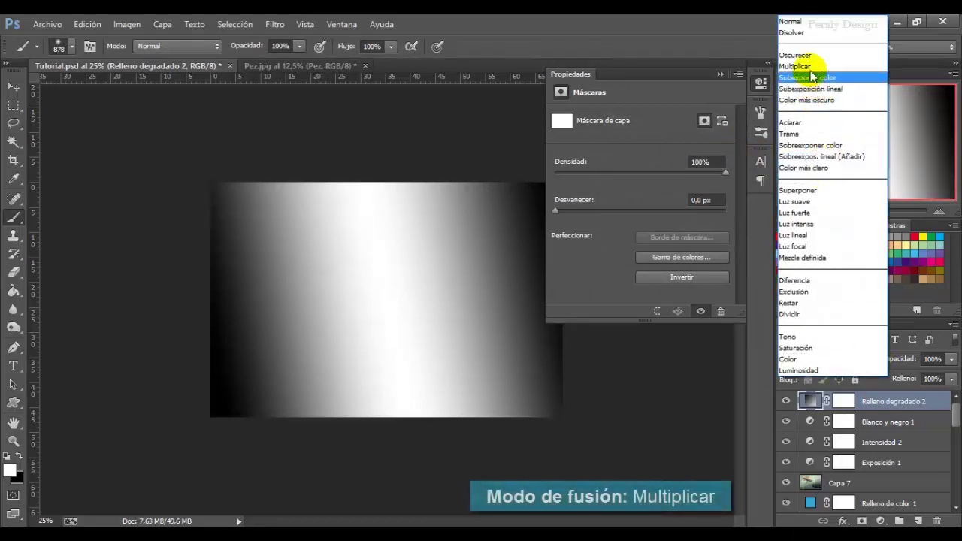
left_click(804, 69)
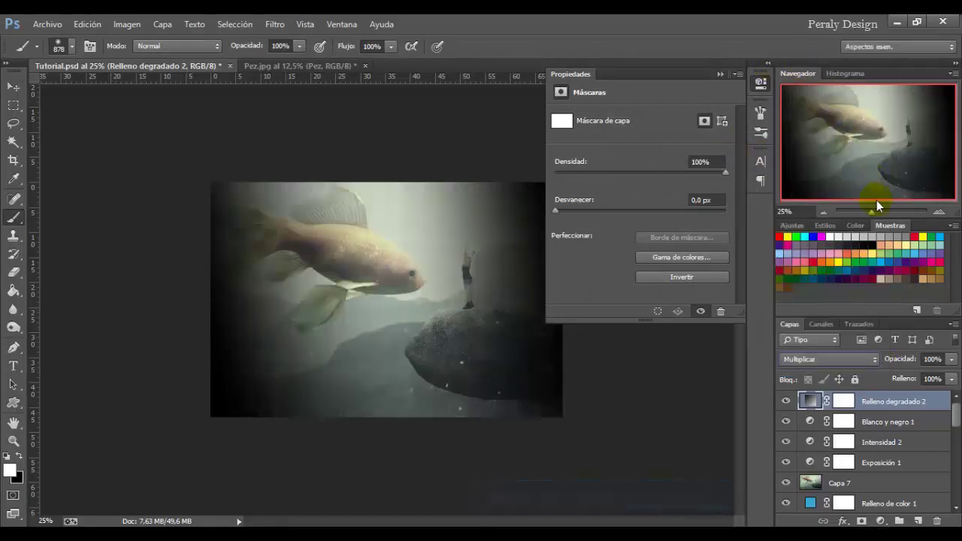
- Adjust the gradient fill to an angle of -176,63° and shift it to darken the left edge
double_click(805, 401)
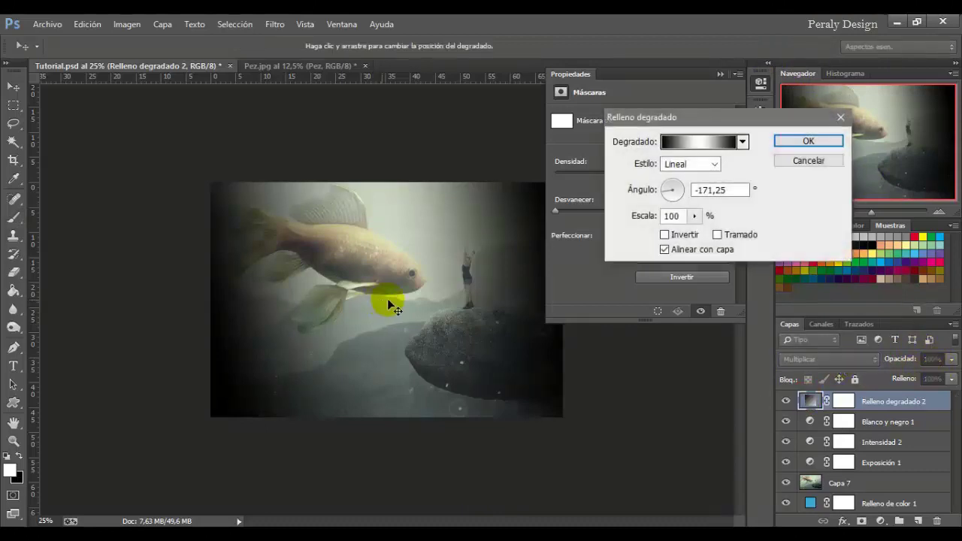
left_click_drag(387, 299, 418, 293)
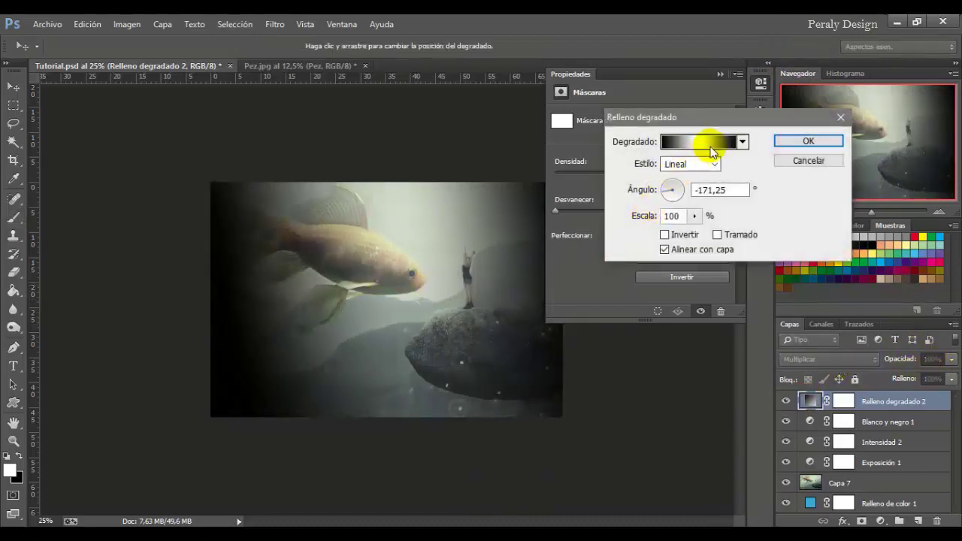
left_click_drag(663, 195, 663, 196)
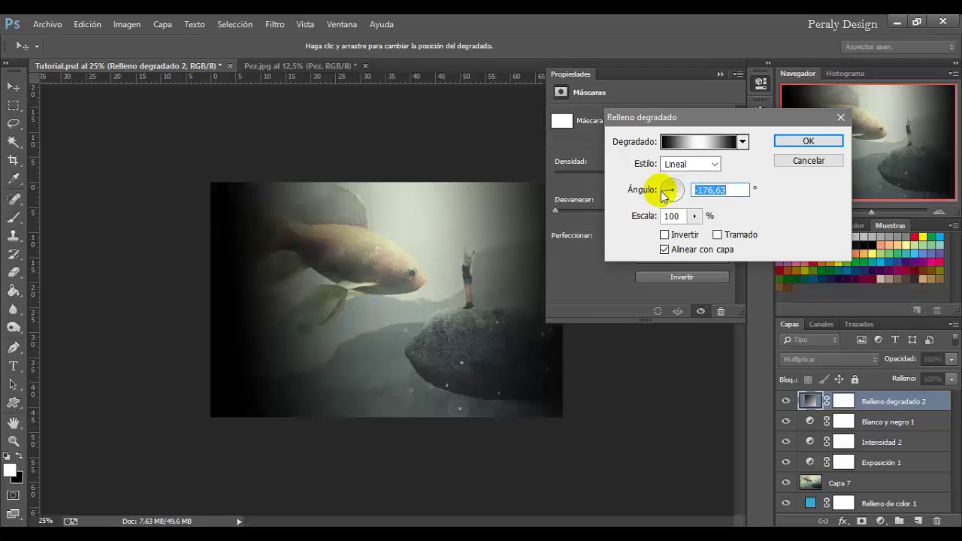
mouse_move(495, 290)
left_mouse_down()
mouse_move(479, 293)
mouse_move(516, 292)
mouse_move(481, 296)
left_mouse_up()
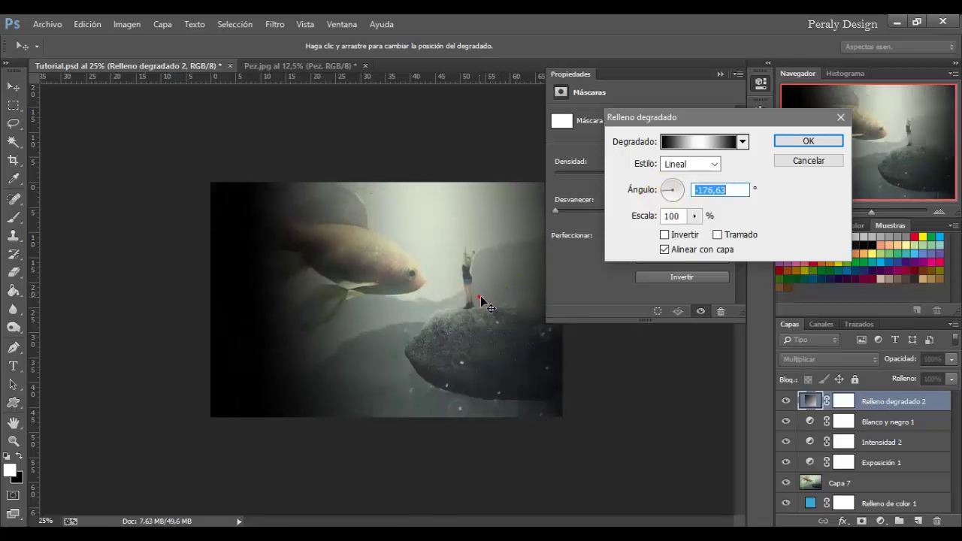
left_click(803, 141)
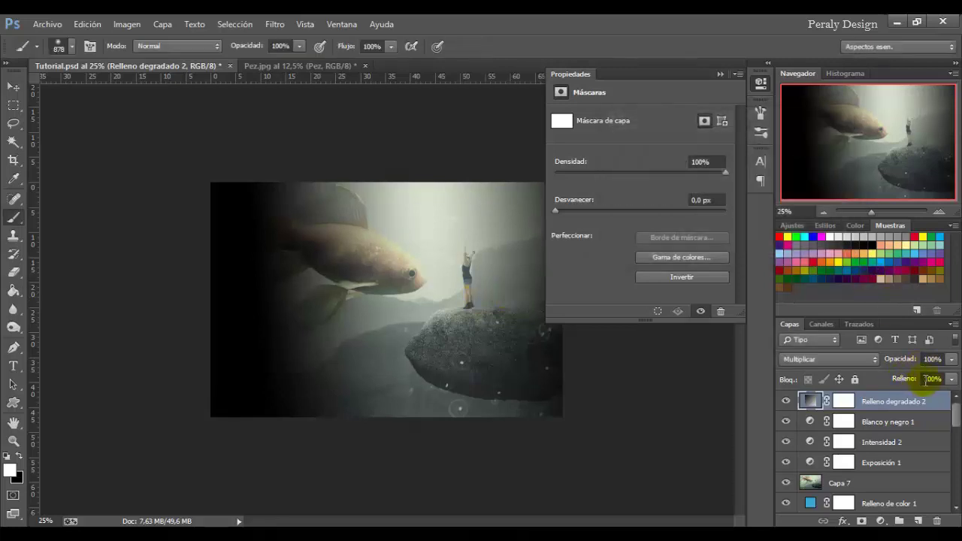
left_click(933, 378)
- Set the Relleno degradado 2 layer's fill to 20%
type("20")
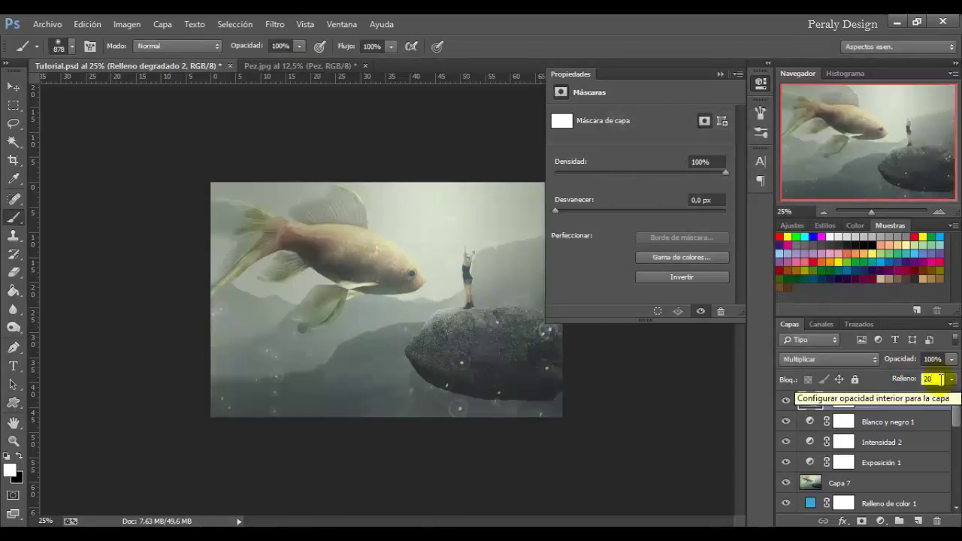
left_click(785, 401)
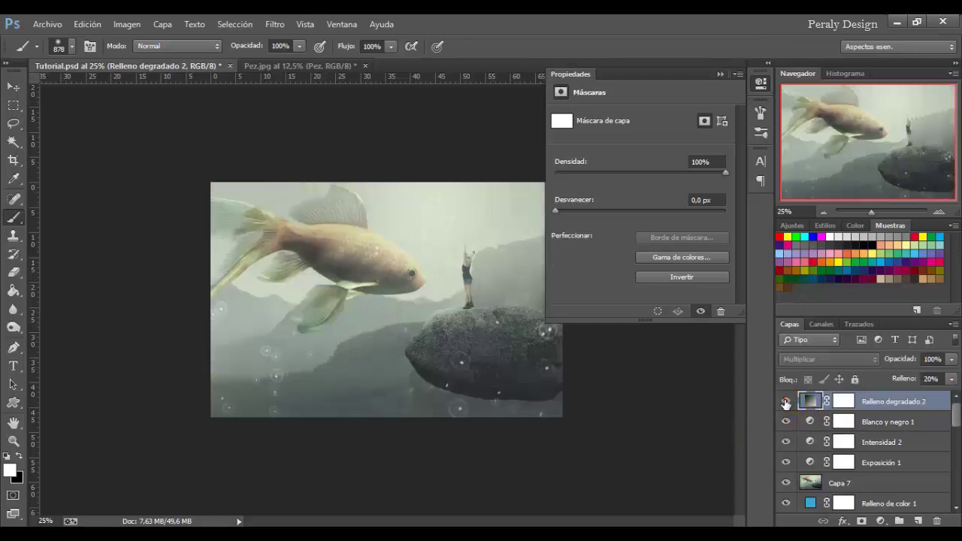
left_click(785, 401)
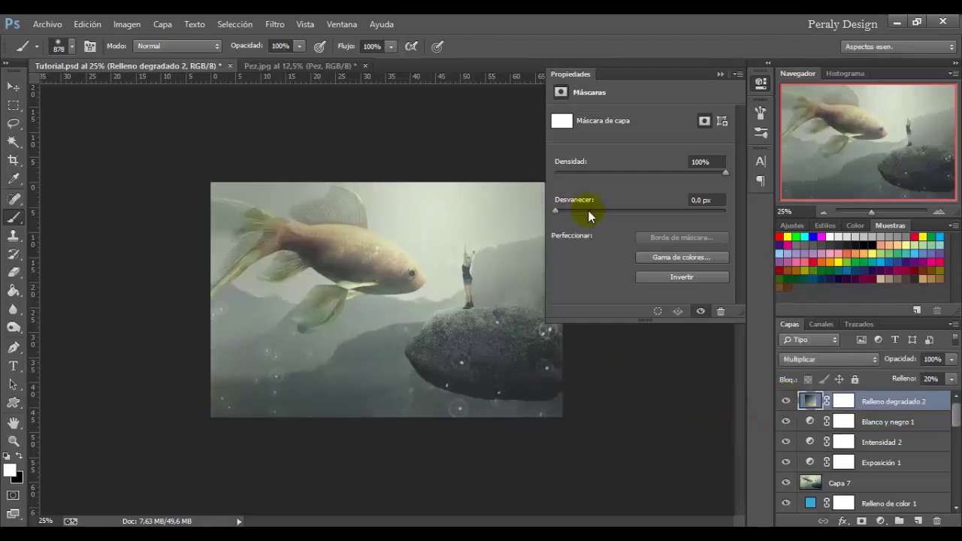